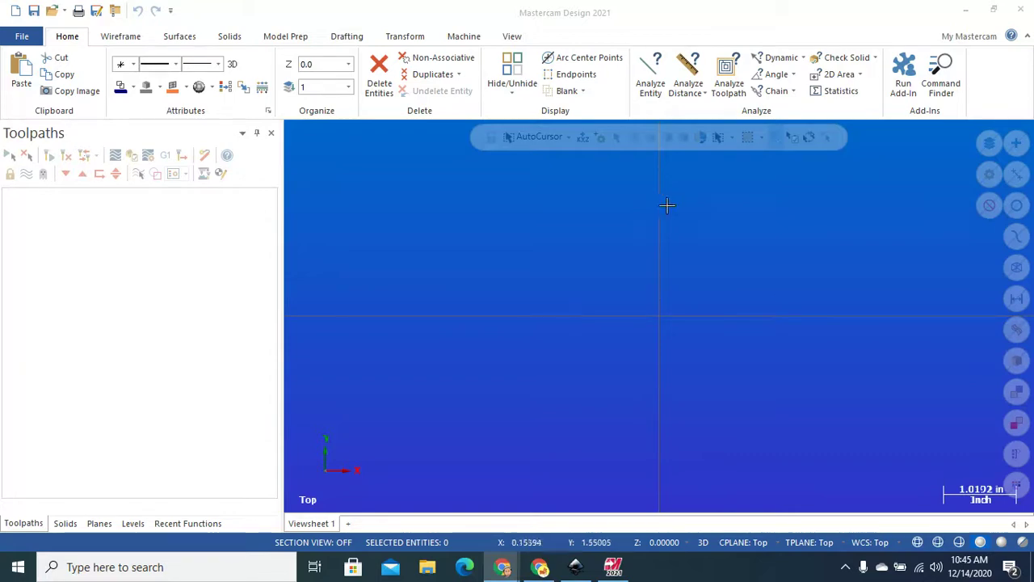
{"action": "left_click", "coordinate": [960, 8]}
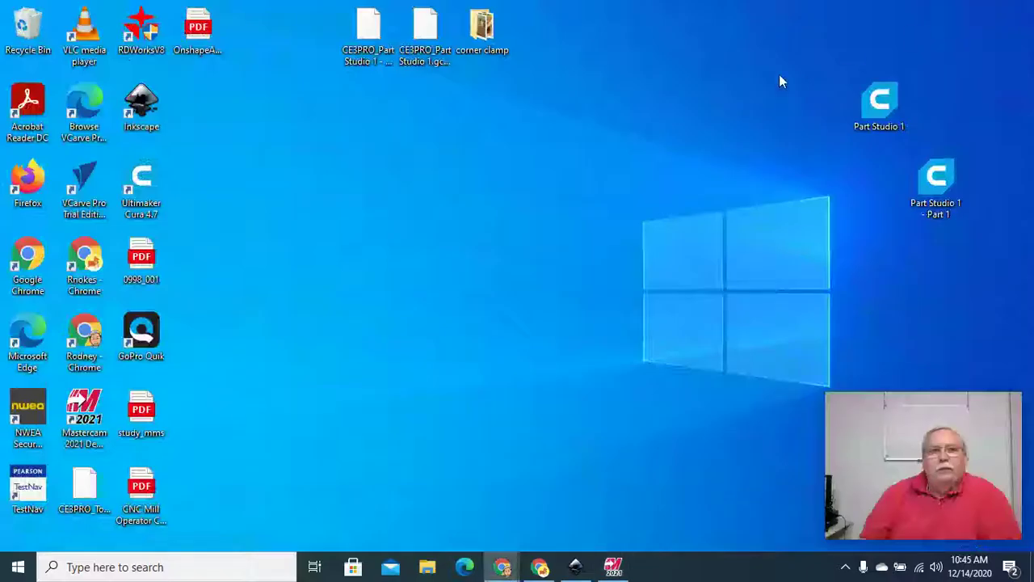
{"action": "left_click", "coordinate": [577, 569]}
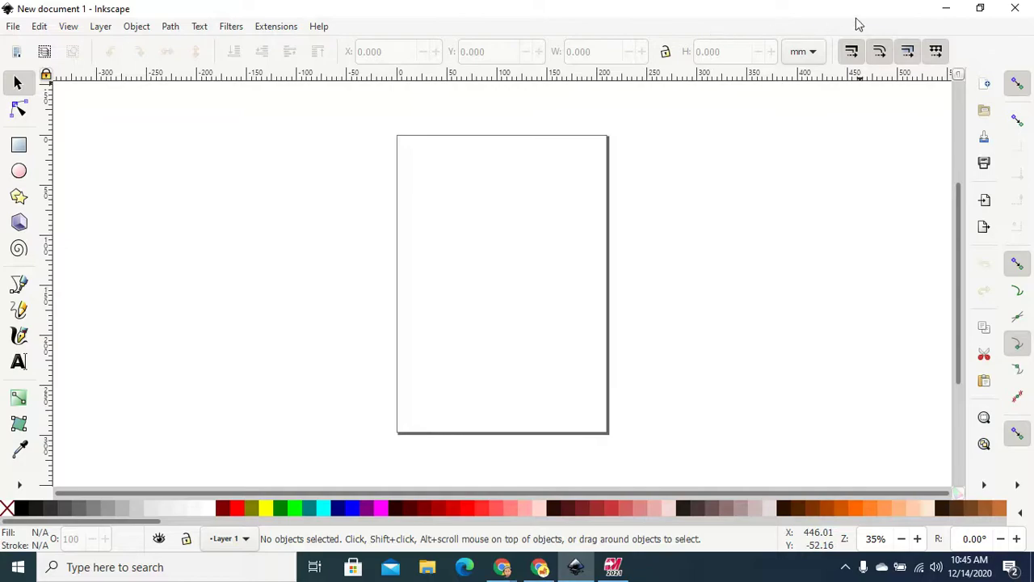
{"action": "left_click", "coordinate": [946, 8]}
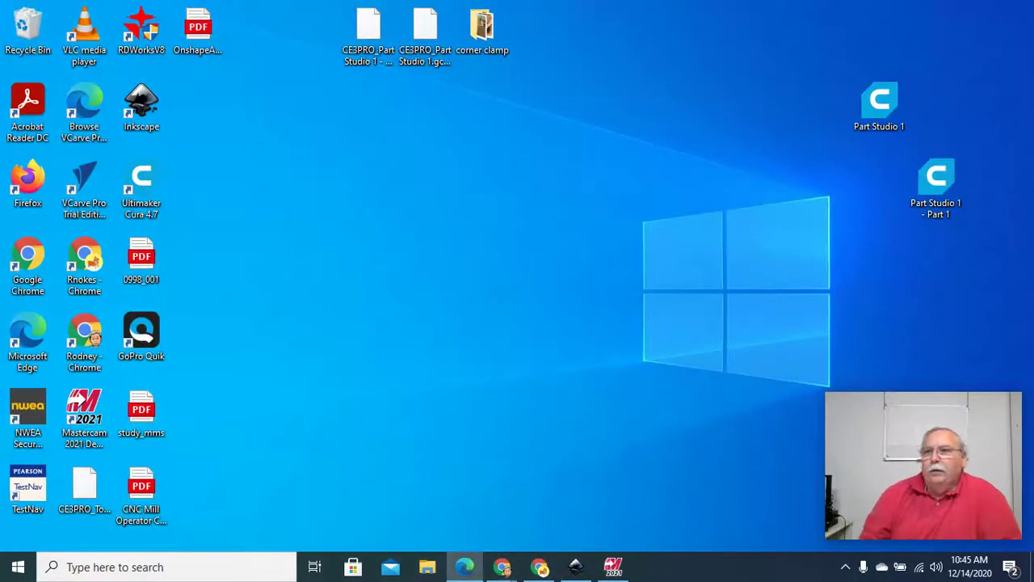
Switch to Microsoft Edge, maximize its window and open the Google home page by searching for "google"
{"action": "left_click", "coordinate": [465, 566]}
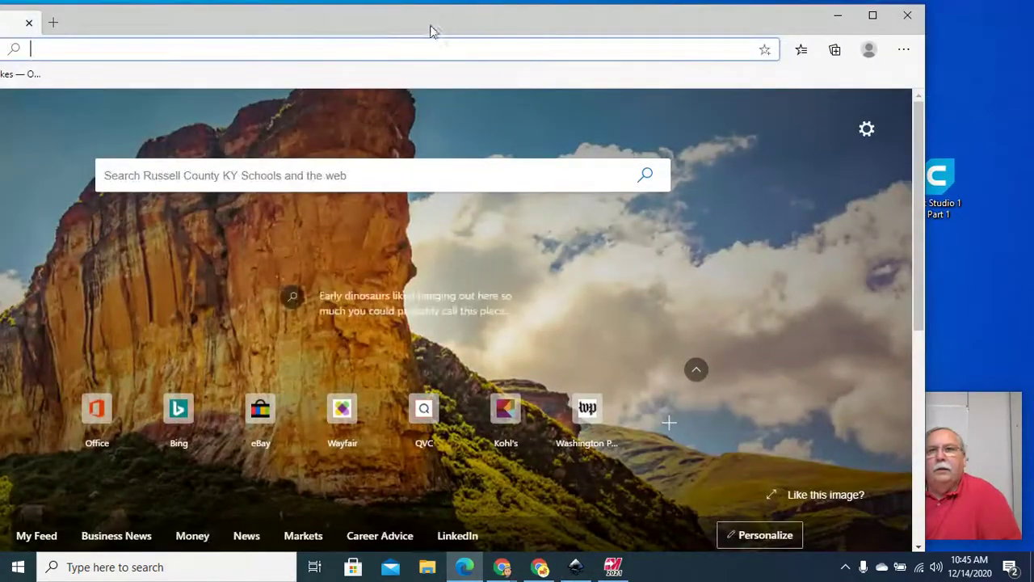
{"action": "left_click", "coordinate": [873, 15]}
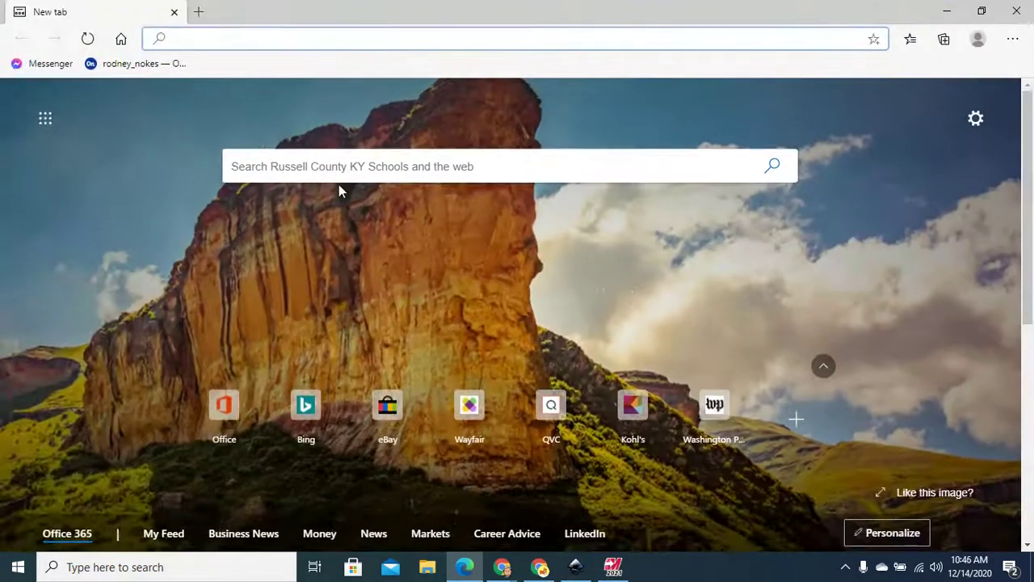
{"action": "left_click", "coordinate": [345, 167]}
{"action": "type", "text": "google"}
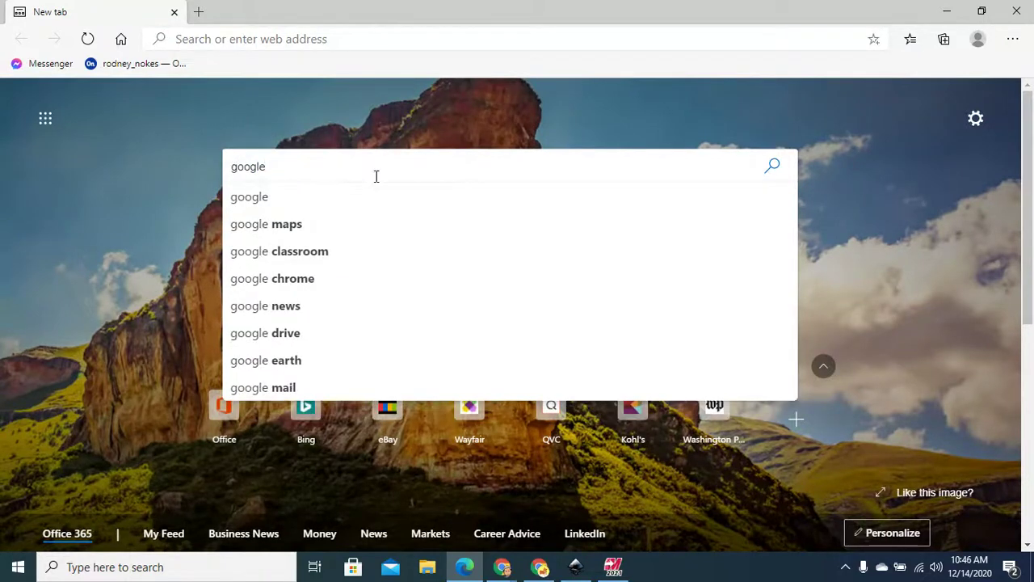
{"action": "left_click", "coordinate": [261, 196]}
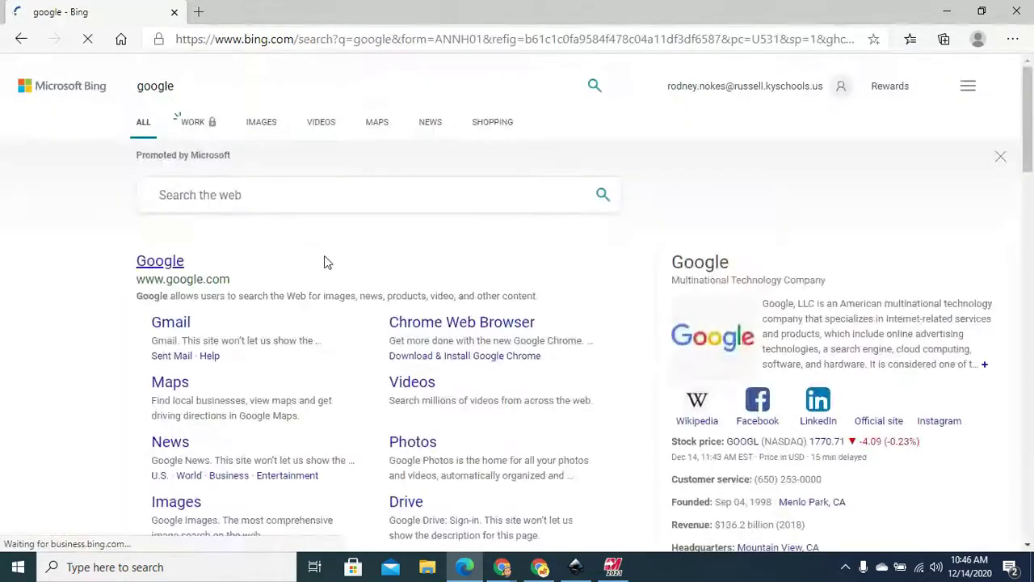
{"action": "left_click", "coordinate": [166, 261]}
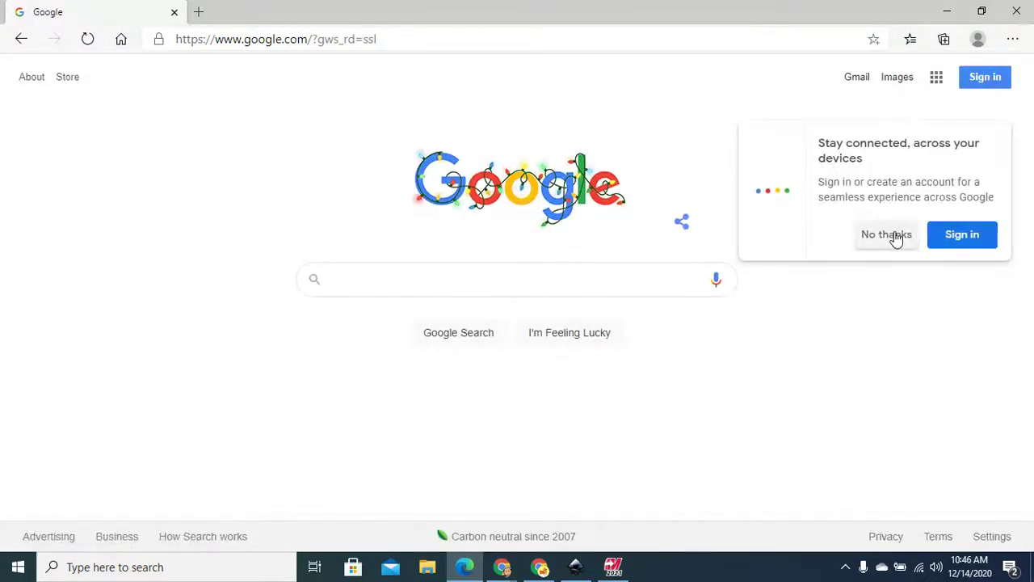
Open Google Images, declining the sign-in and Chrome suggestions, and search for "batman logo"
{"action": "left_click", "coordinate": [887, 235]}
{"action": "left_click", "coordinate": [897, 76]}
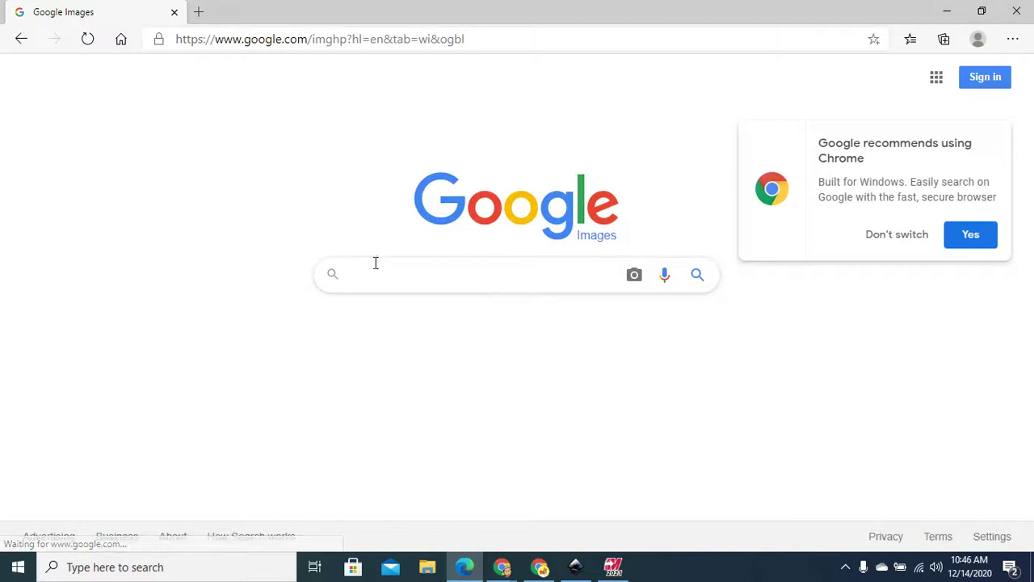
{"action": "left_click", "coordinate": [917, 240]}
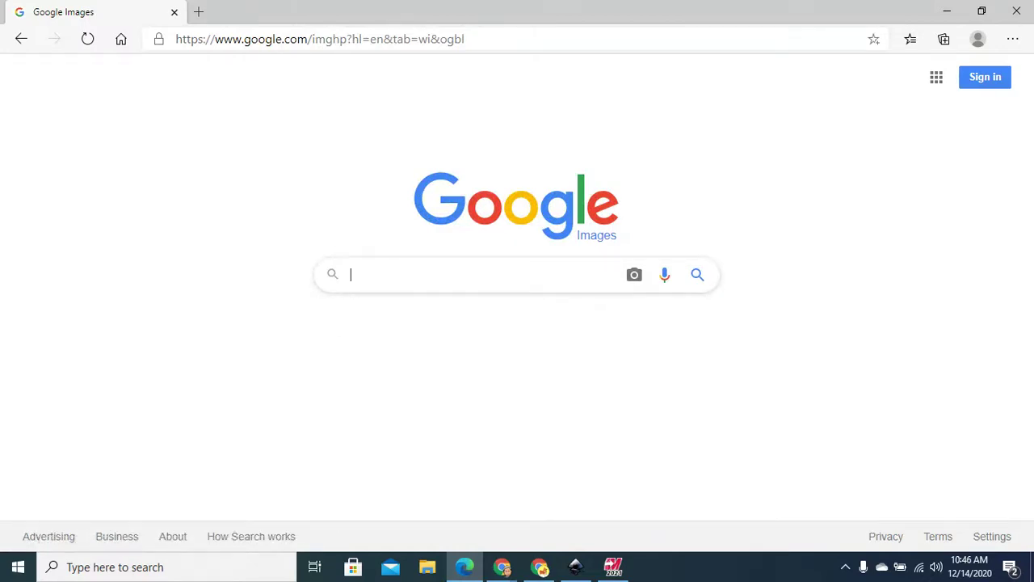
{"action": "type", "text": "bat"}
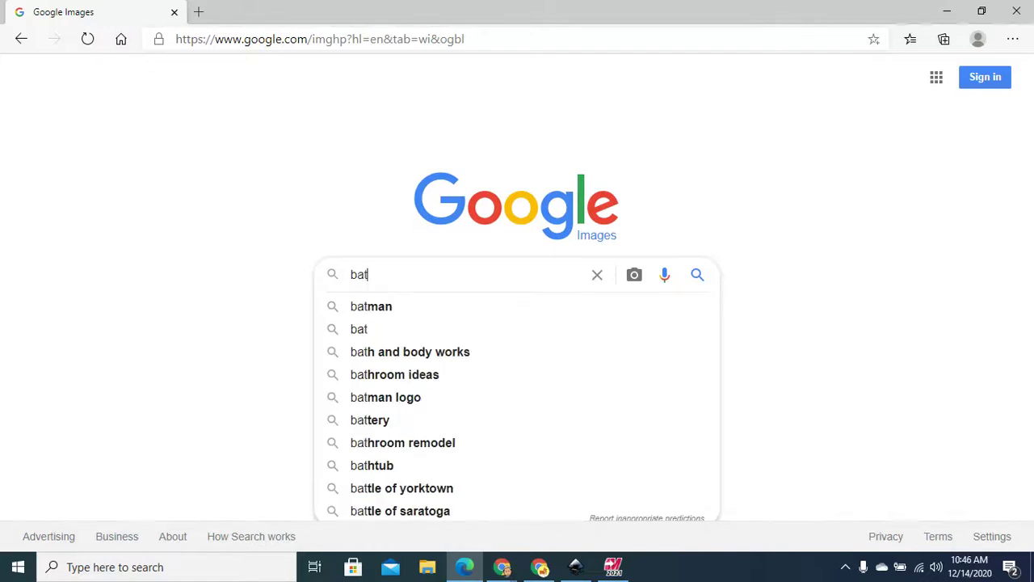
{"action": "type", "text": "man"}
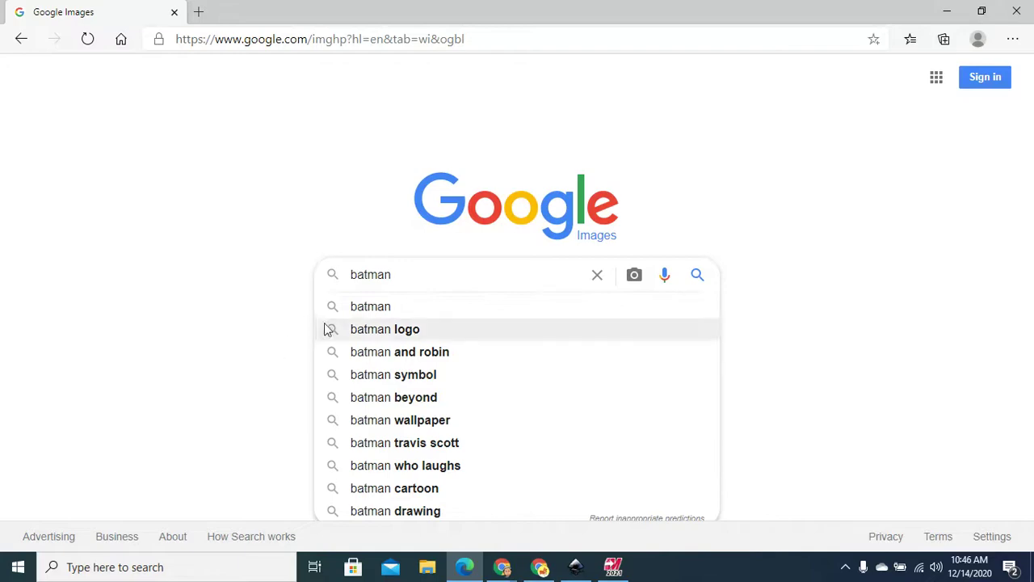
{"action": "left_click", "coordinate": [368, 329]}
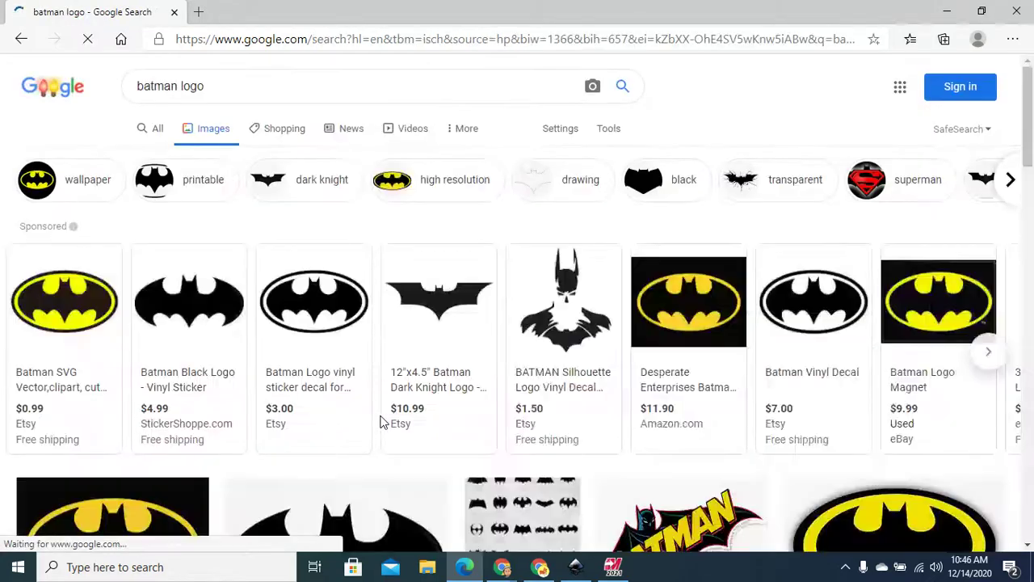
Save the "black logo batman png" search result as a PNG image named Batman in the Pictures folder
{"action": "scroll", "coordinate": [651, 388], "scroll_direction": "down", "scroll_amount": 5}
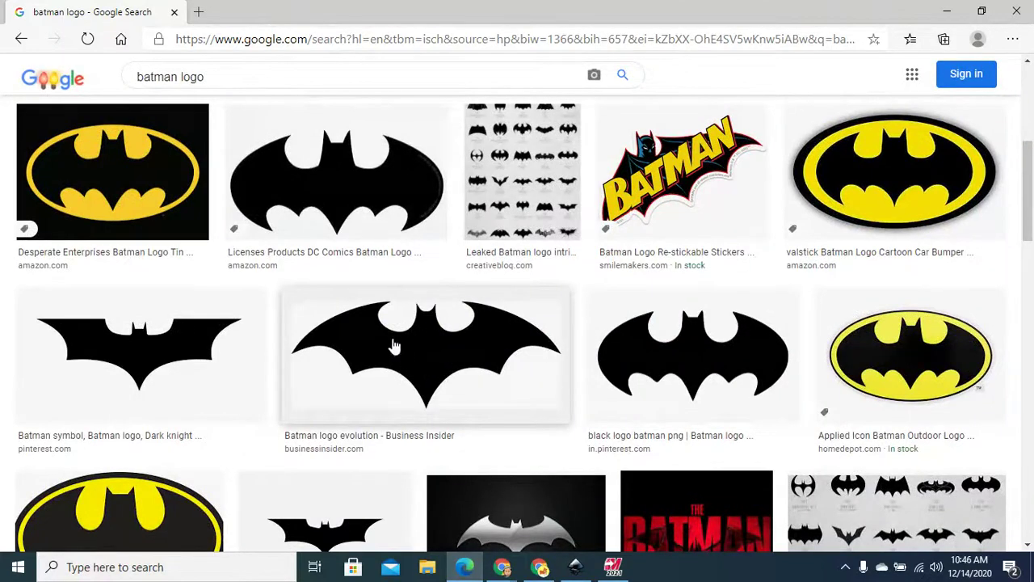
{"action": "left_click", "coordinate": [718, 364]}
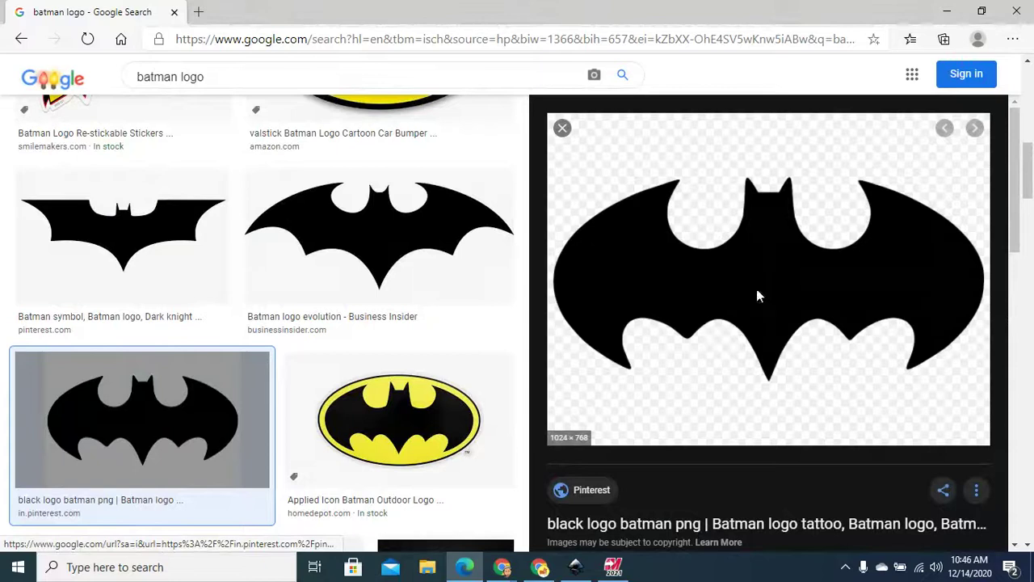
{"action": "right_click", "coordinate": [758, 295]}
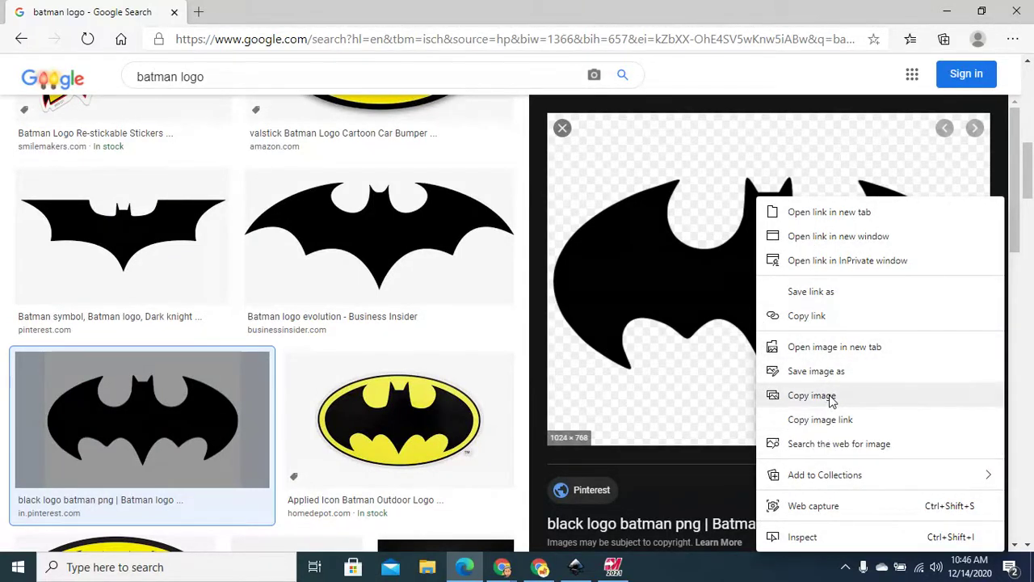
{"action": "left_click", "coordinate": [816, 371]}
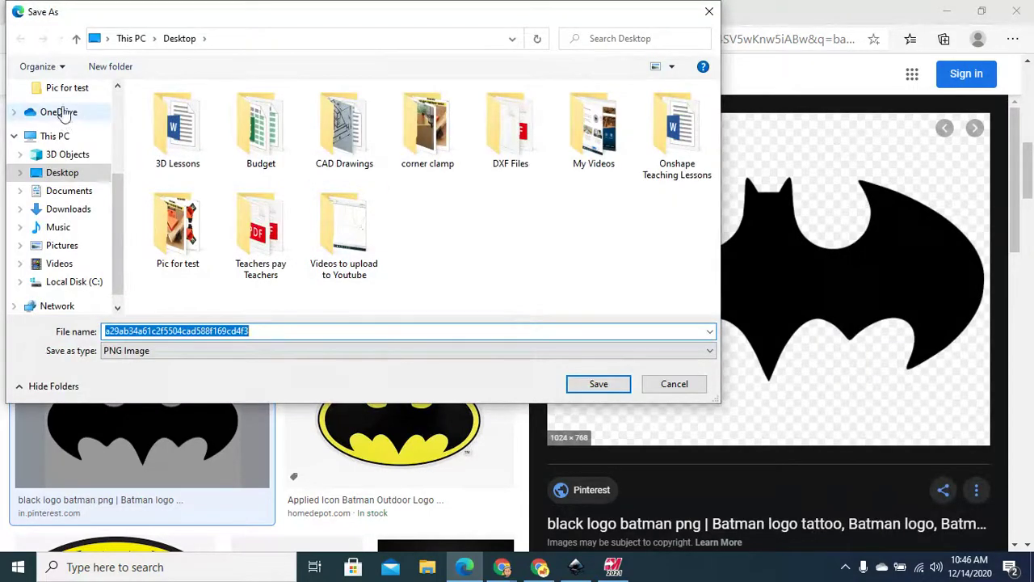
{"action": "left_click", "coordinate": [63, 246]}
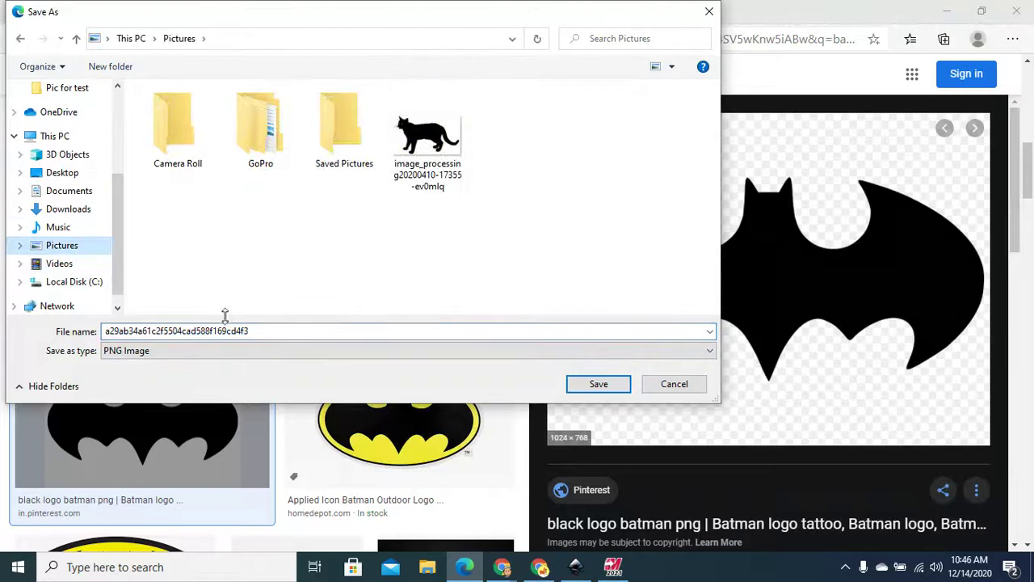
{"action": "left_click", "coordinate": [273, 330]}
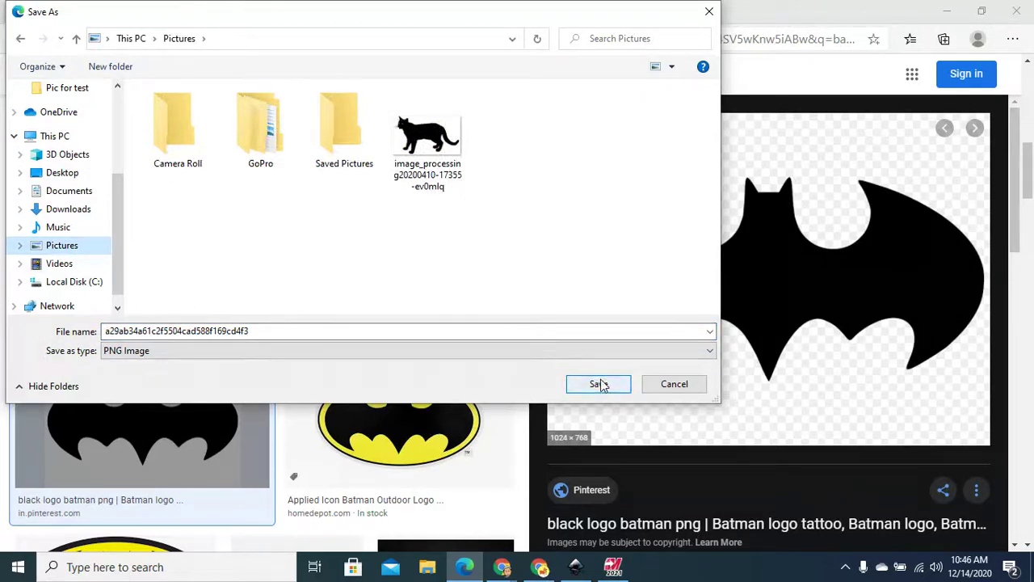
{"action": "double_click", "coordinate": [312, 331]}
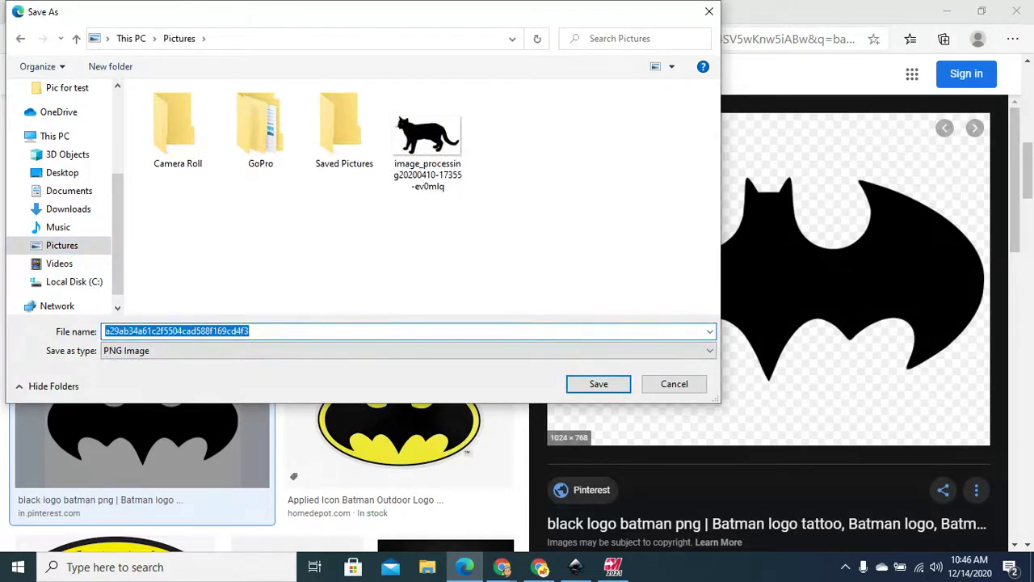
{"action": "type", "text": "Batman"}
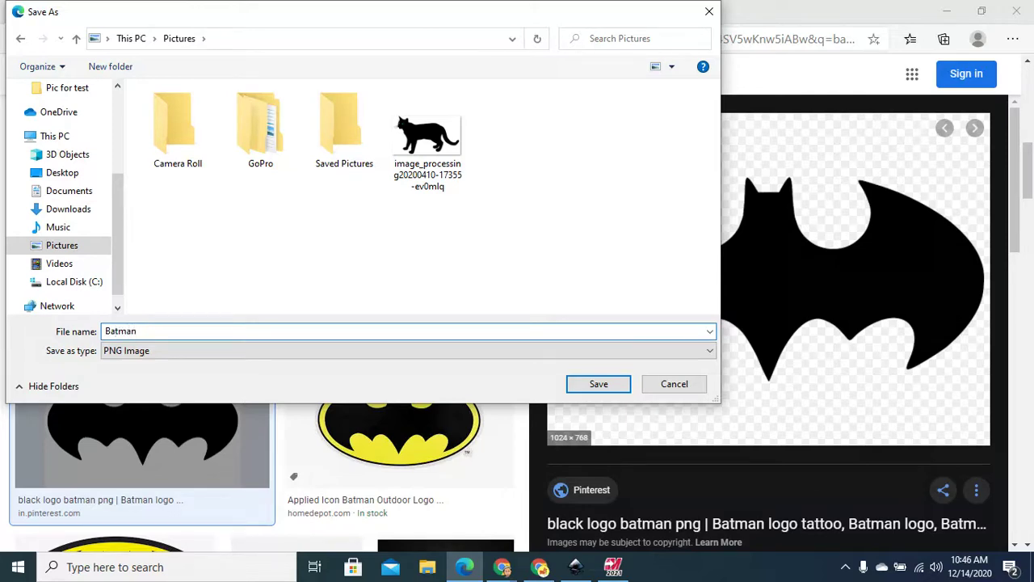
{"action": "left_click", "coordinate": [599, 385]}
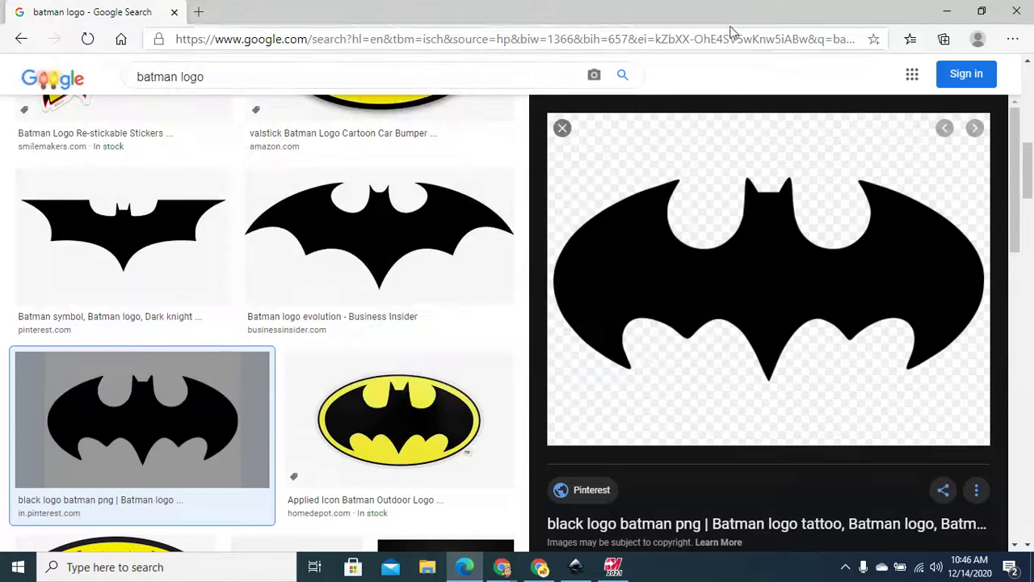
Switch to Inkscape and import the Batman PNG from the Pictures library as an embedded image with the DPI from file
{"action": "left_click", "coordinate": [949, 9]}
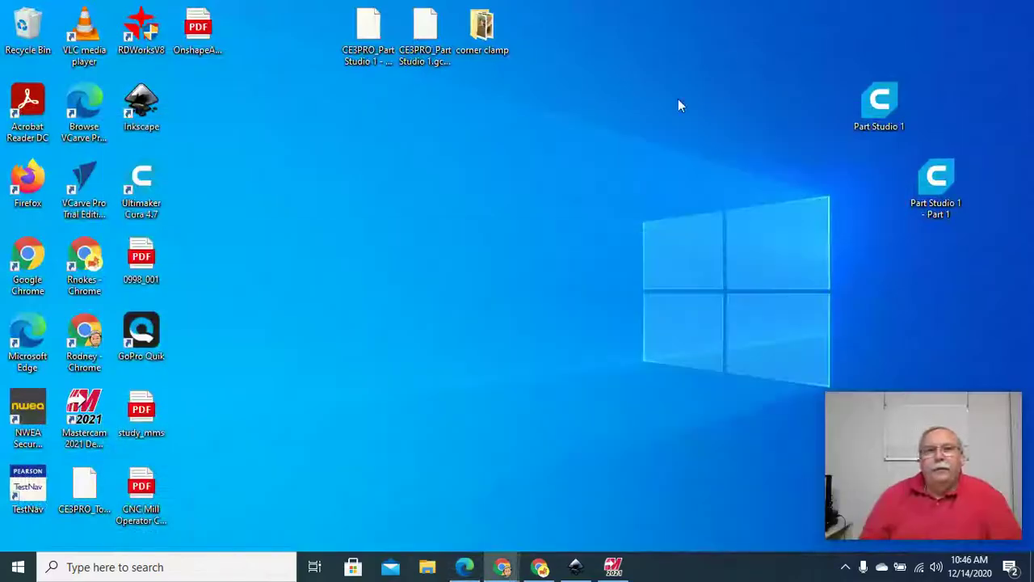
{"action": "left_click", "coordinate": [574, 566]}
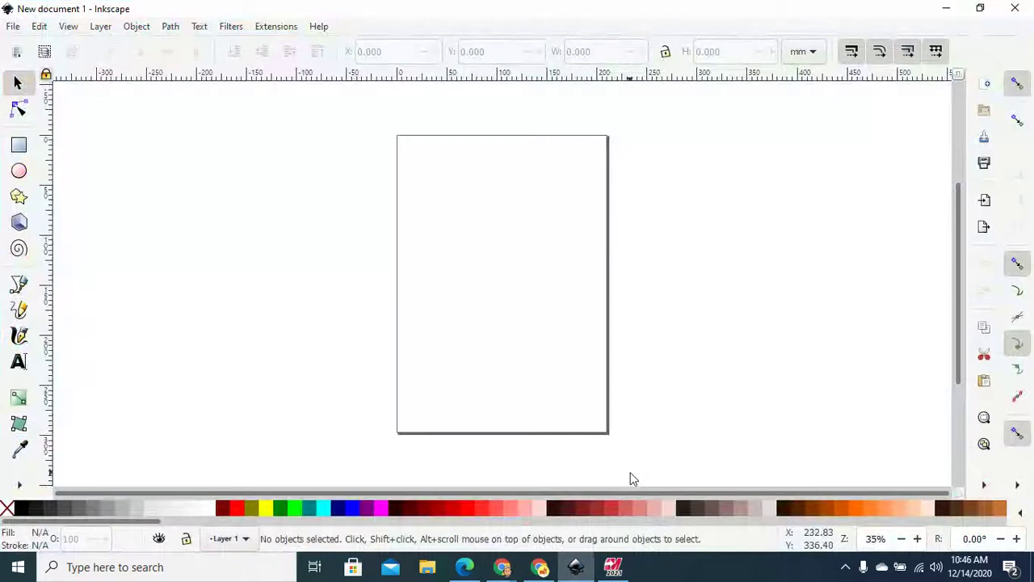
{"action": "left_click", "coordinate": [14, 26]}
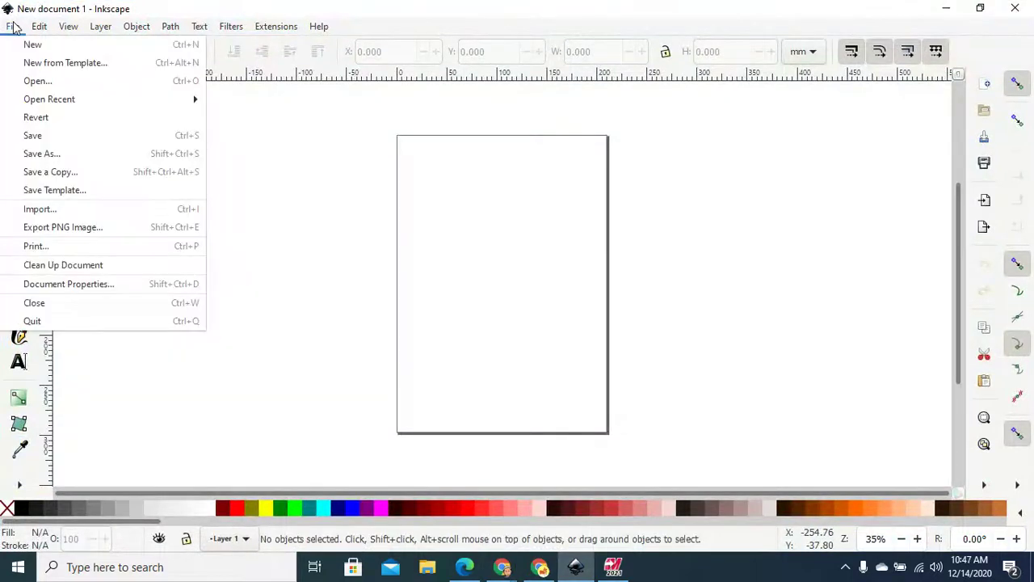
{"action": "left_click", "coordinate": [38, 209]}
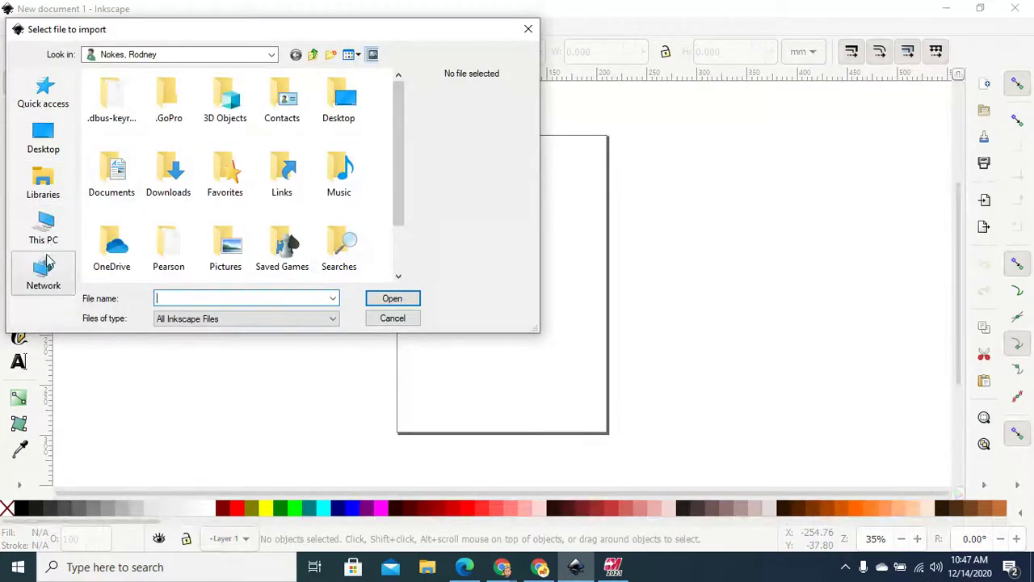
{"action": "left_click", "coordinate": [42, 184]}
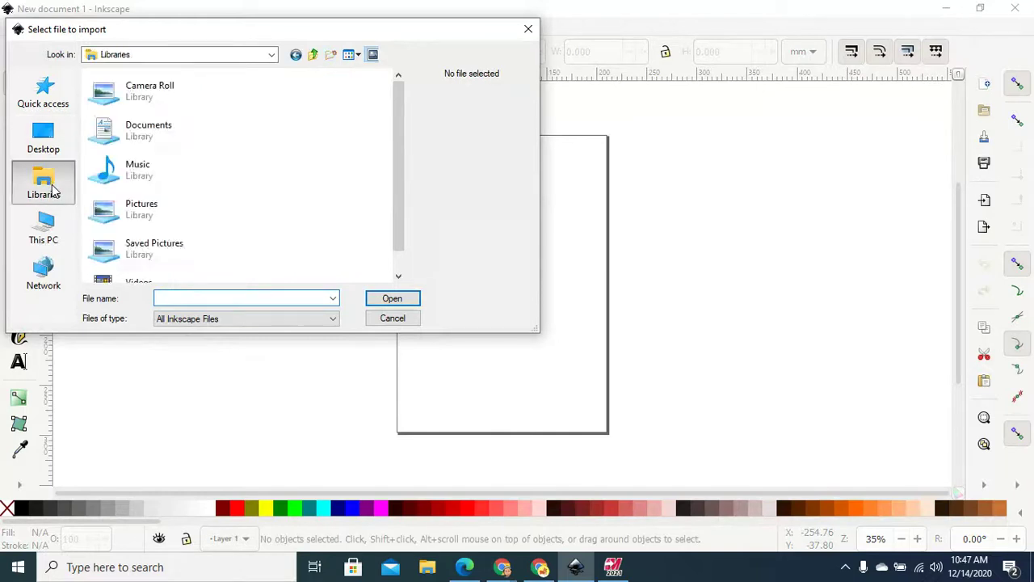
{"action": "left_click", "coordinate": [148, 212]}
{"action": "double_click", "coordinate": [148, 213]}
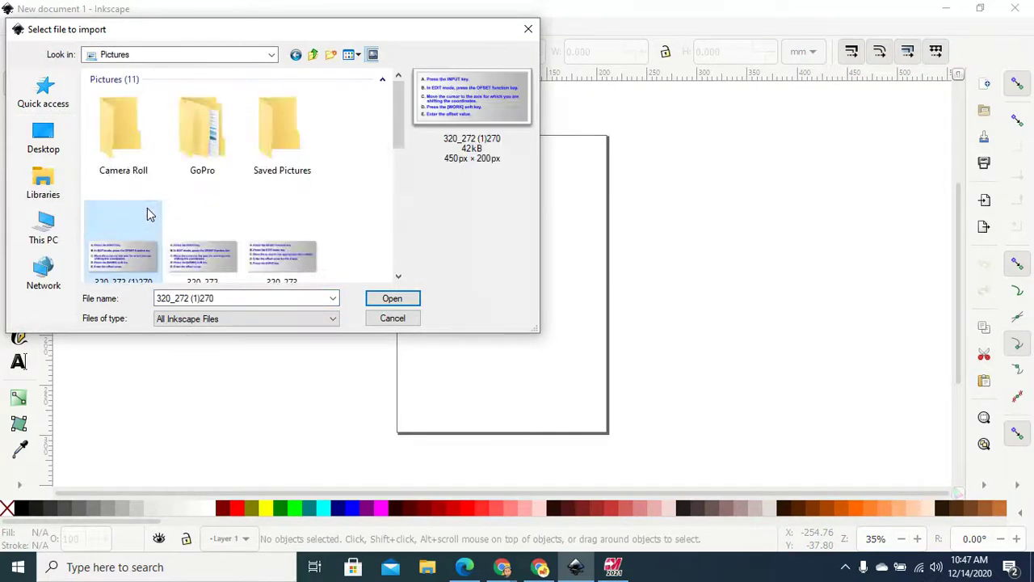
{"action": "left_click", "coordinate": [257, 204]}
{"action": "left_click_drag", "start_coordinate": [398, 121], "coordinate": [396, 149]}
{"action": "left_click", "coordinate": [232, 256]}
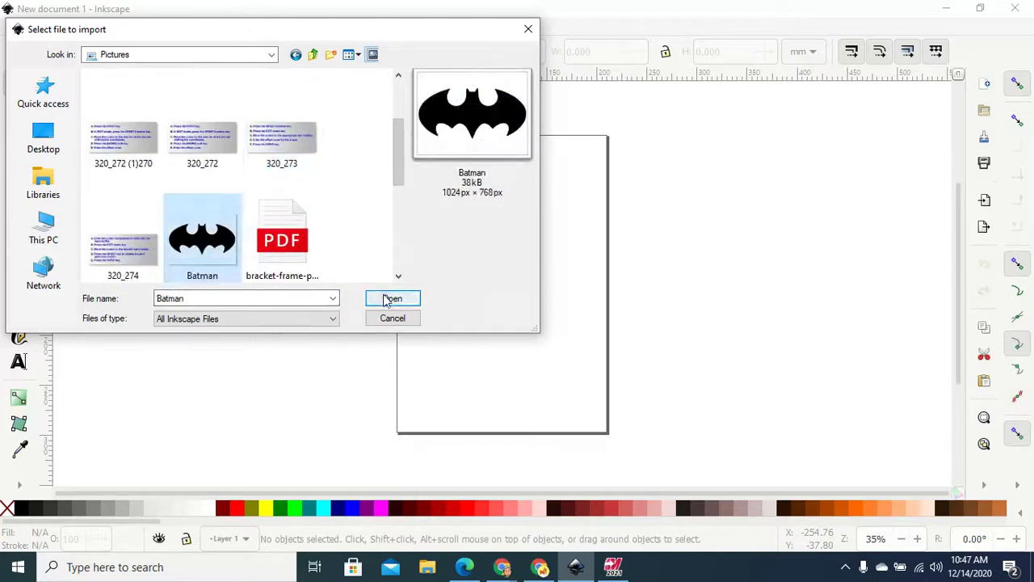
{"action": "left_click", "coordinate": [392, 299]}
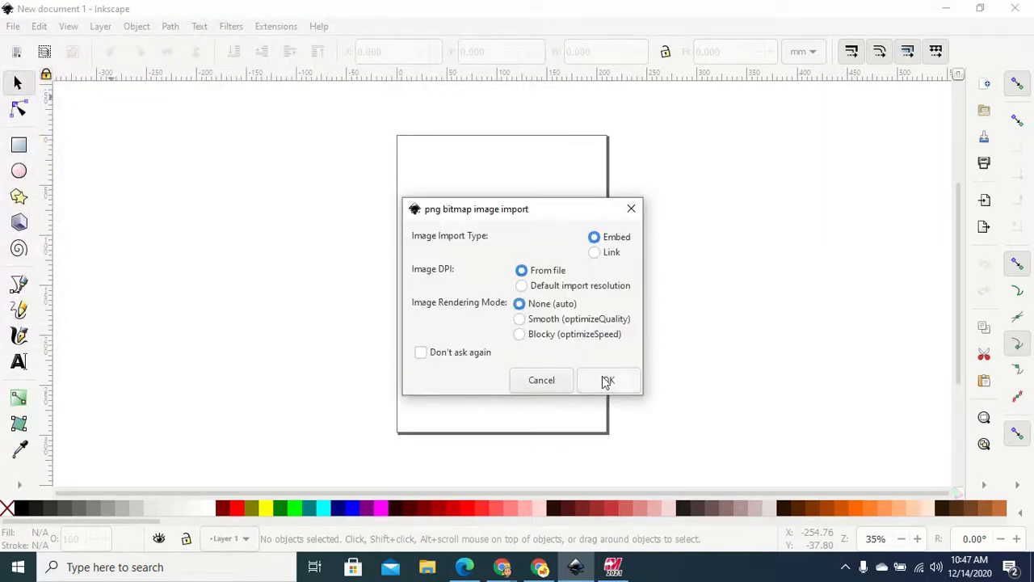
{"action": "left_click", "coordinate": [608, 381]}
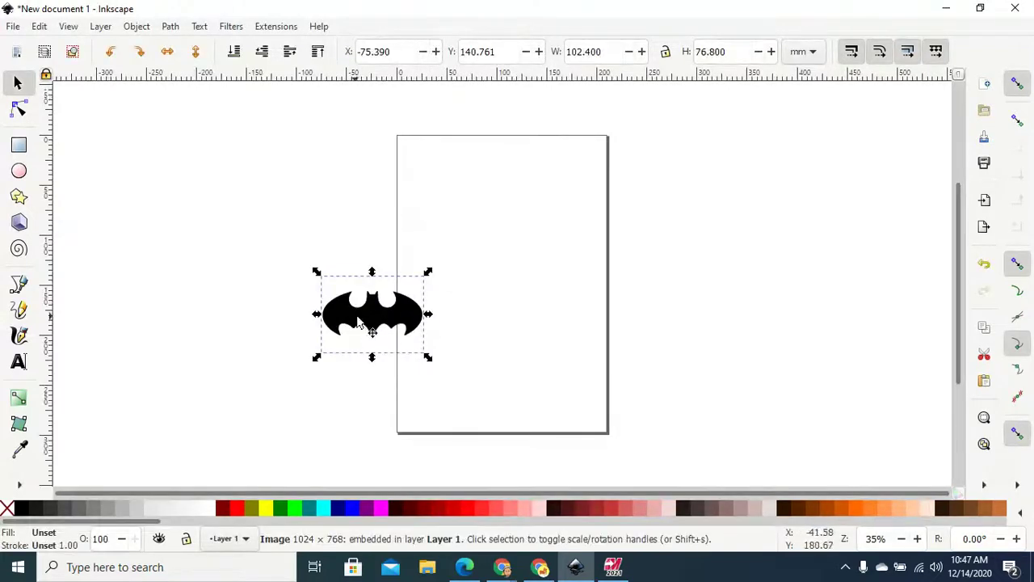
Move the Batman image onto the page and enlarge it to about 152 mm wide and 133 mm high
{"action": "left_click_drag", "start_coordinate": [369, 308], "coordinate": [480, 240]}
{"action": "left_click_drag", "start_coordinate": [538, 289], "coordinate": [587, 353]}
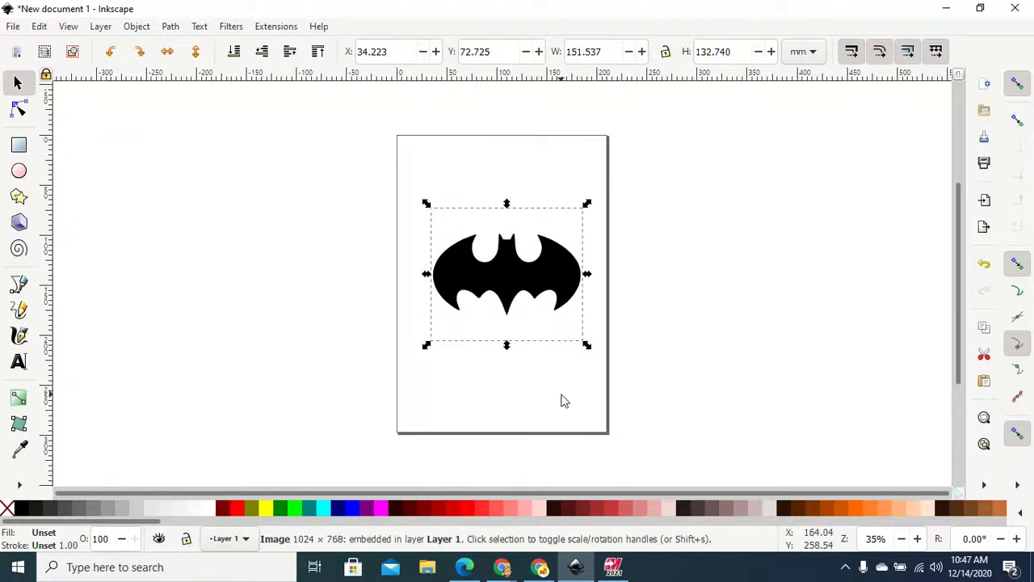
Open Trace Bitmap for the Batman image and preview a single scan using Brightness cutoff
{"action": "left_click", "coordinate": [173, 27]}
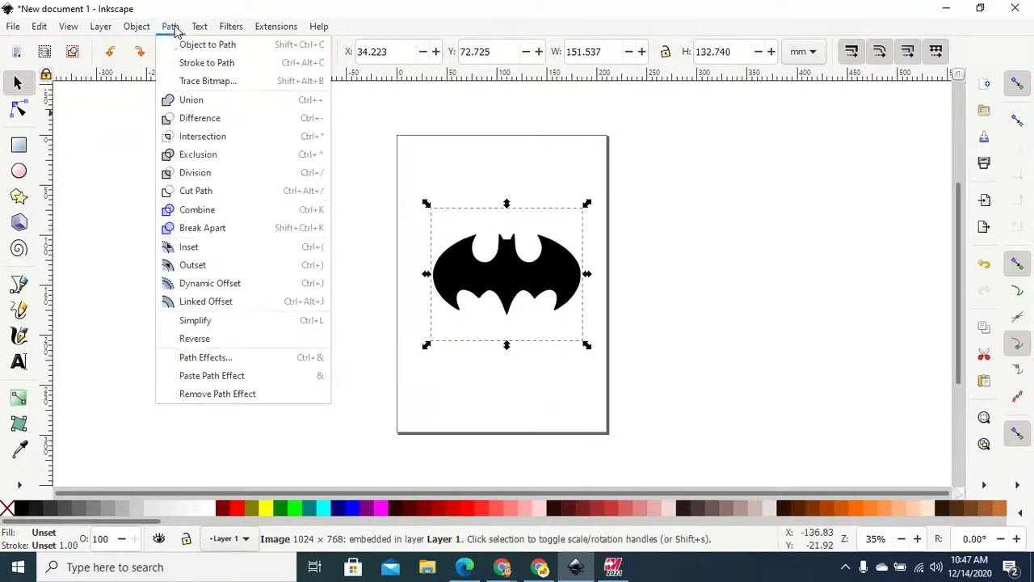
{"action": "left_click", "coordinate": [208, 81]}
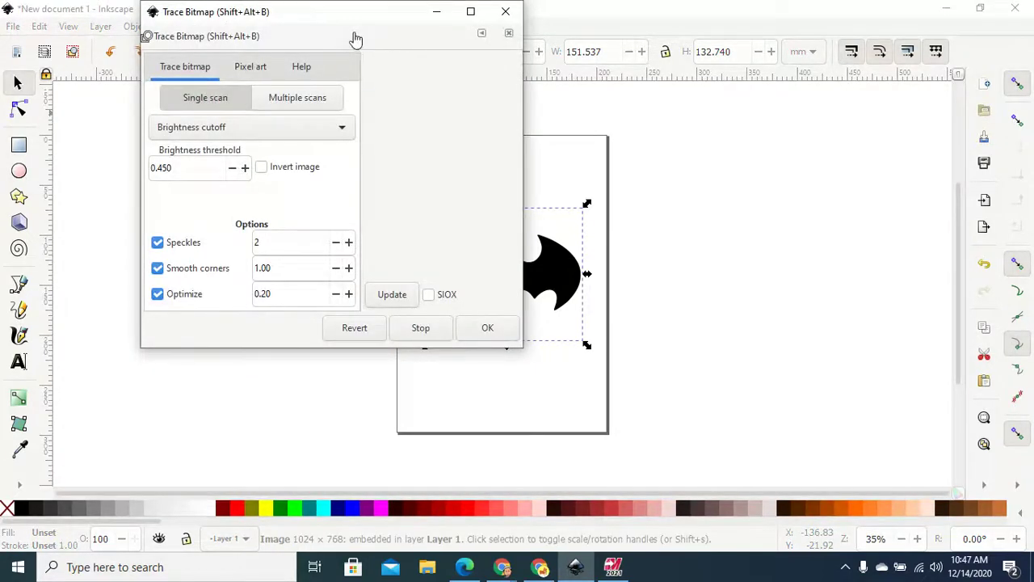
{"action": "left_click", "coordinate": [397, 298]}
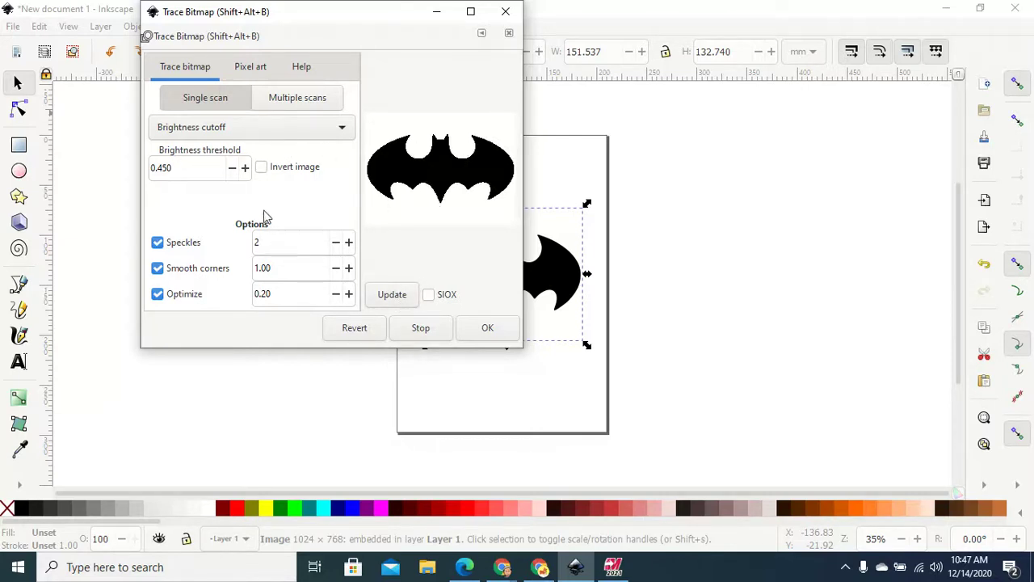
Try Centerline tracing (autotrace) as the detection mode and update the trace preview
{"action": "left_click", "coordinate": [341, 131]}
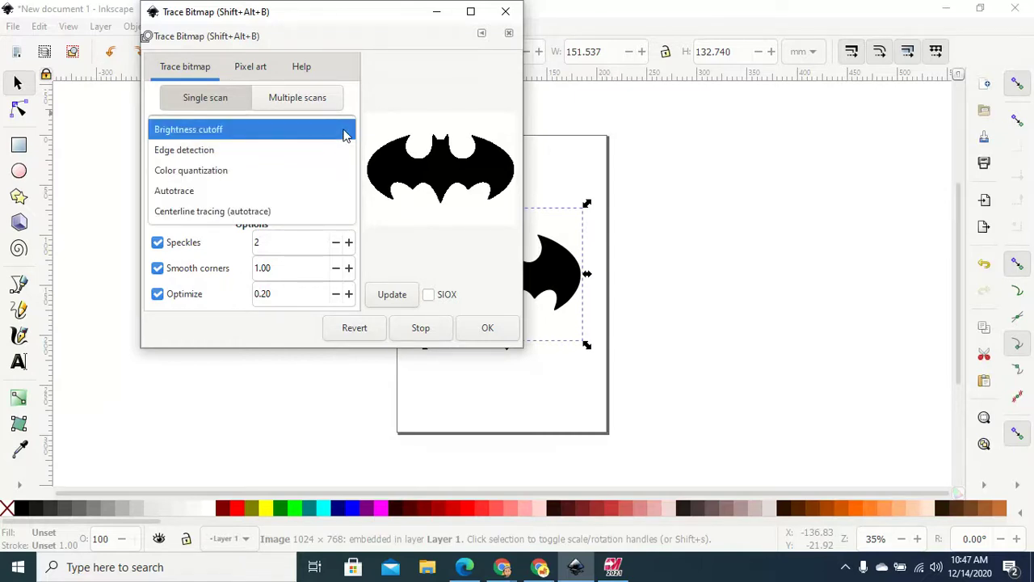
{"action": "left_click", "coordinate": [345, 131]}
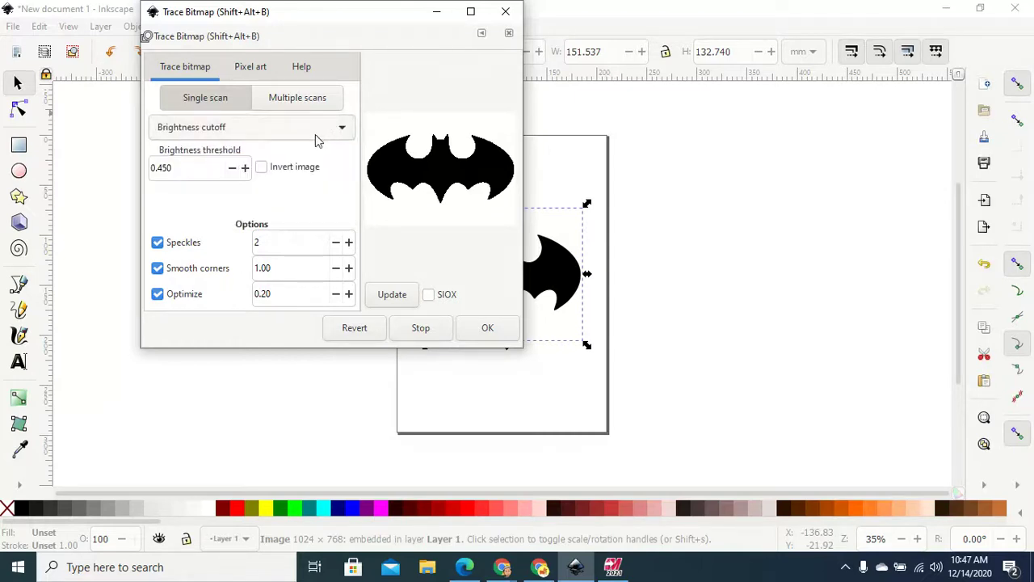
{"action": "left_click", "coordinate": [328, 136]}
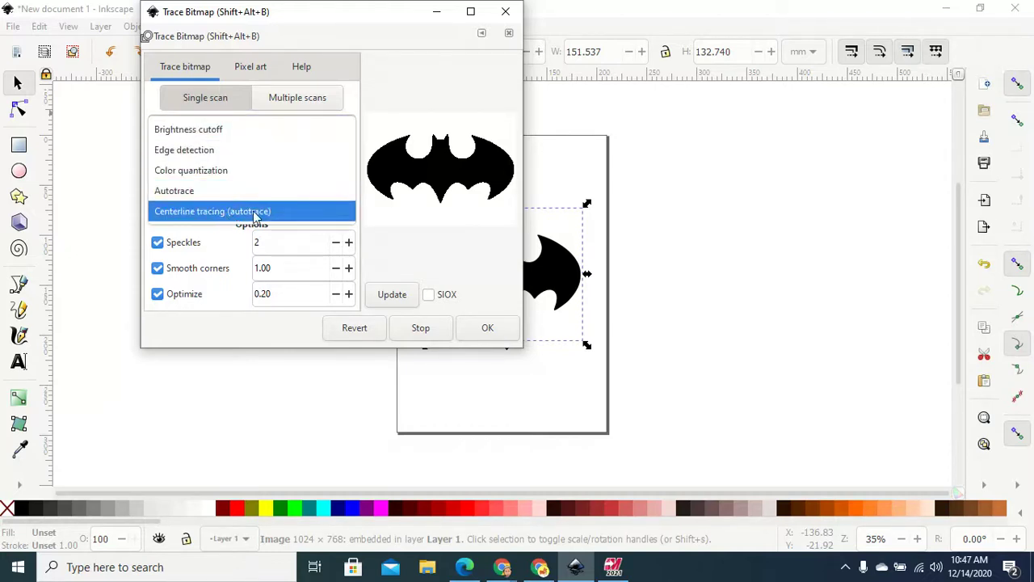
{"action": "left_click", "coordinate": [227, 215]}
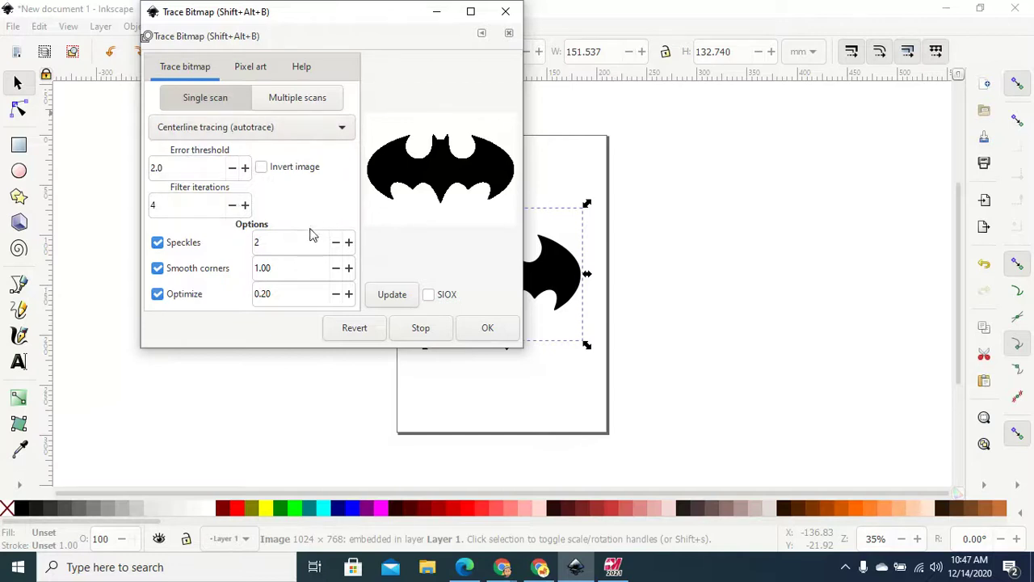
{"action": "left_click", "coordinate": [376, 296]}
Preview the trace with Edge detection and move the Trace Bitmap dialog lower over the canvas
{"action": "left_click", "coordinate": [343, 134]}
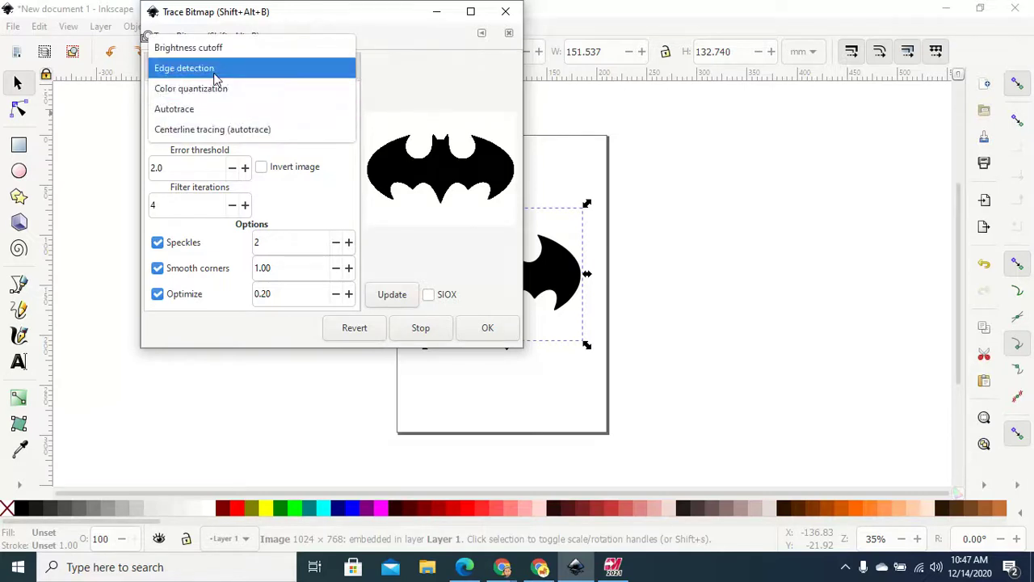
{"action": "left_click", "coordinate": [214, 71]}
{"action": "left_click", "coordinate": [404, 298]}
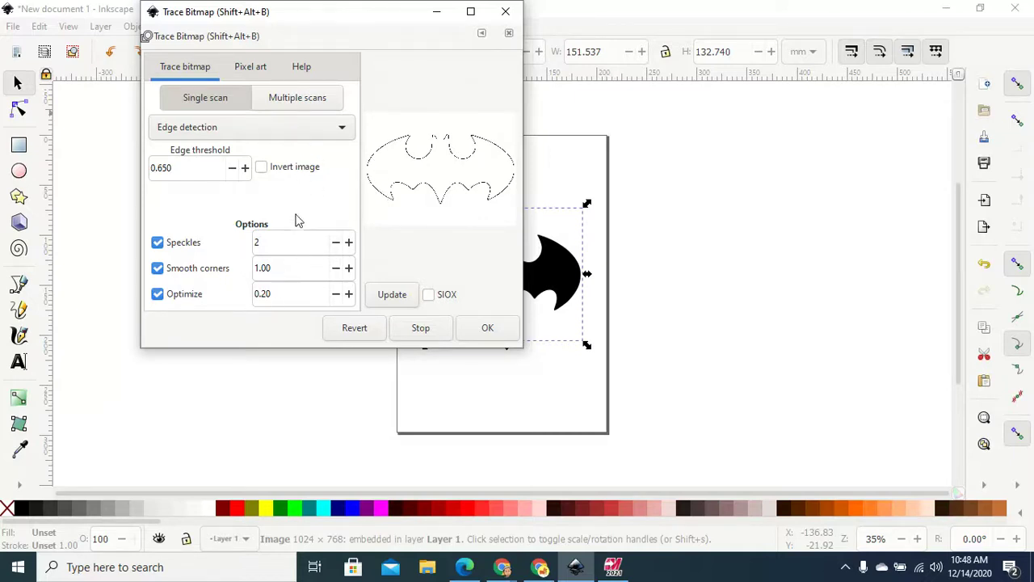
{"action": "mouse_move", "coordinate": [315, 15]}
{"action": "left_mouse_down"}
{"action": "mouse_move", "coordinate": [460, 139]}
{"action": "mouse_move", "coordinate": [364, 143]}
{"action": "mouse_move", "coordinate": [375, 167]}
{"action": "left_mouse_up"}
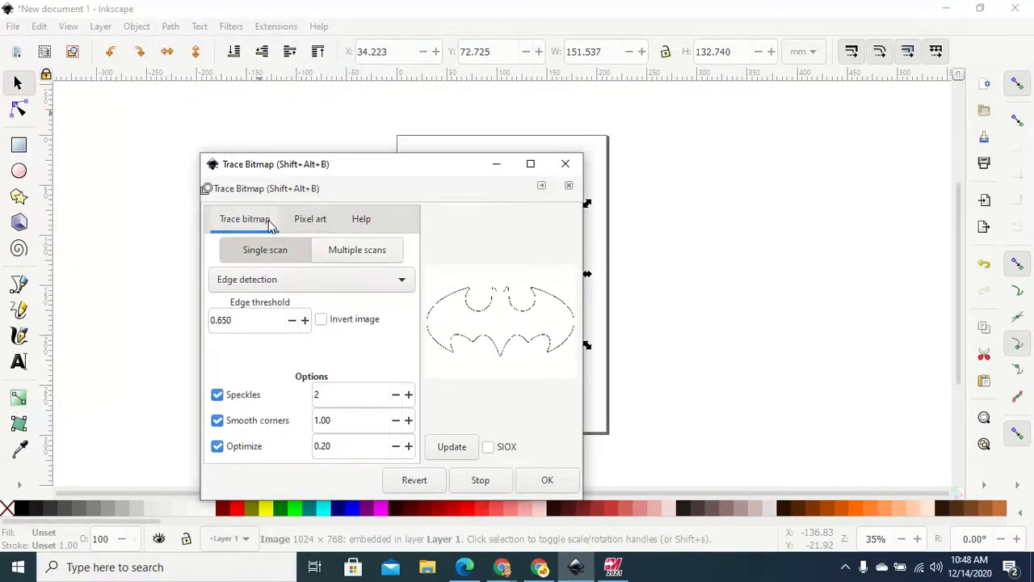
Raise the edge threshold to 0.830 and update the trace preview
{"action": "left_click", "coordinate": [305, 321]}
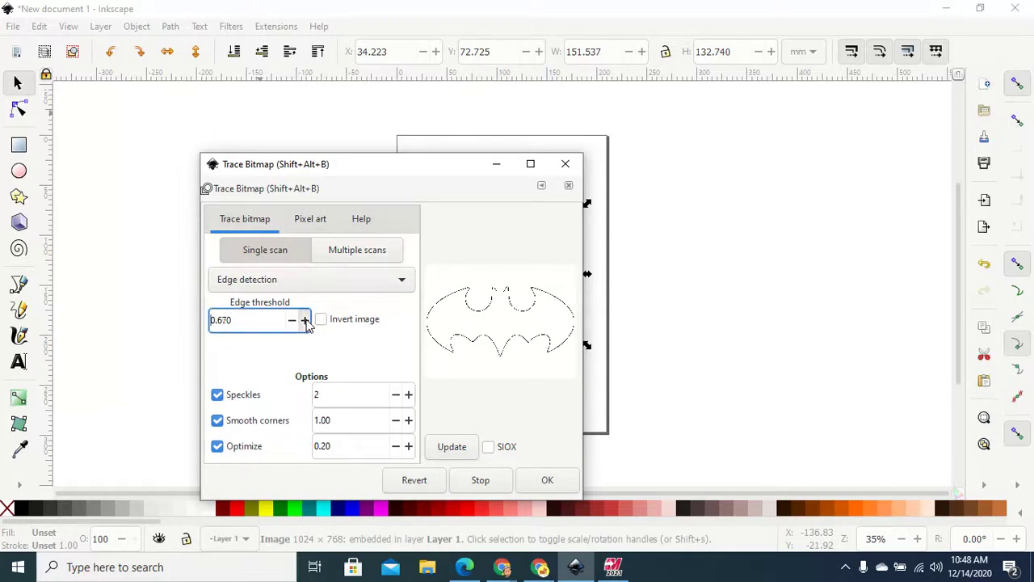
{"action": "left_click", "coordinate": [304, 320]}
{"action": "left_click", "coordinate": [304, 320]}
{"action": "left_click", "coordinate": [304, 320]}
{"action": "left_click", "coordinate": [452, 456]}
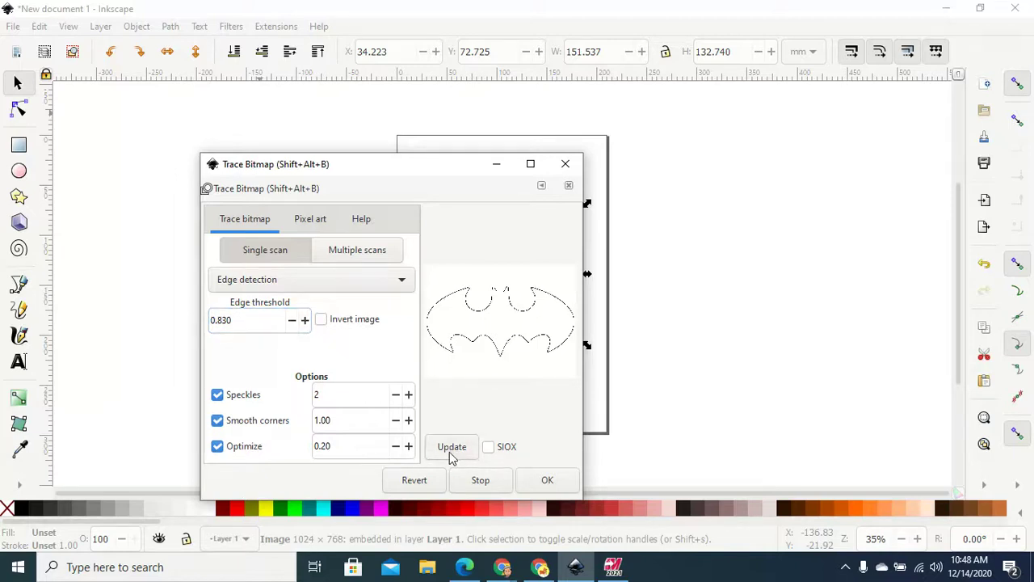
Raise the edge threshold further to 0.920 and update the trace preview
{"action": "left_click", "coordinate": [305, 321]}
{"action": "left_click", "coordinate": [305, 321]}
{"action": "left_click", "coordinate": [304, 321]}
{"action": "left_click", "coordinate": [304, 321]}
{"action": "left_click", "coordinate": [305, 321]}
{"action": "left_click", "coordinate": [305, 321]}
{"action": "left_click", "coordinate": [305, 321]}
{"action": "left_click", "coordinate": [305, 321]}
{"action": "left_click", "coordinate": [448, 453]}
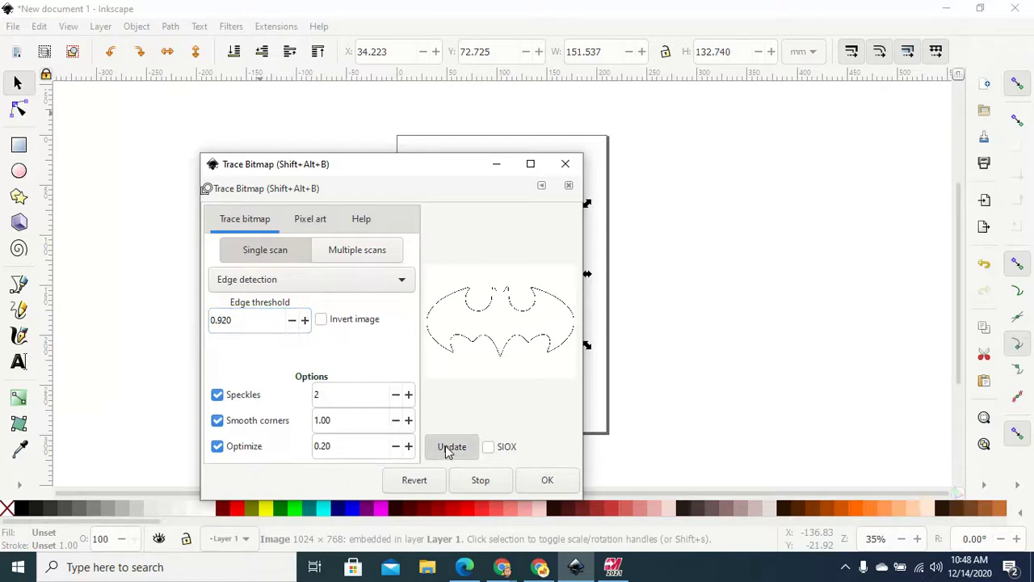
Set the detection mode back to Brightness cutoff and update the trace preview
{"action": "left_click", "coordinate": [398, 282]}
{"action": "left_click", "coordinate": [399, 284]}
{"action": "left_click", "coordinate": [398, 284]}
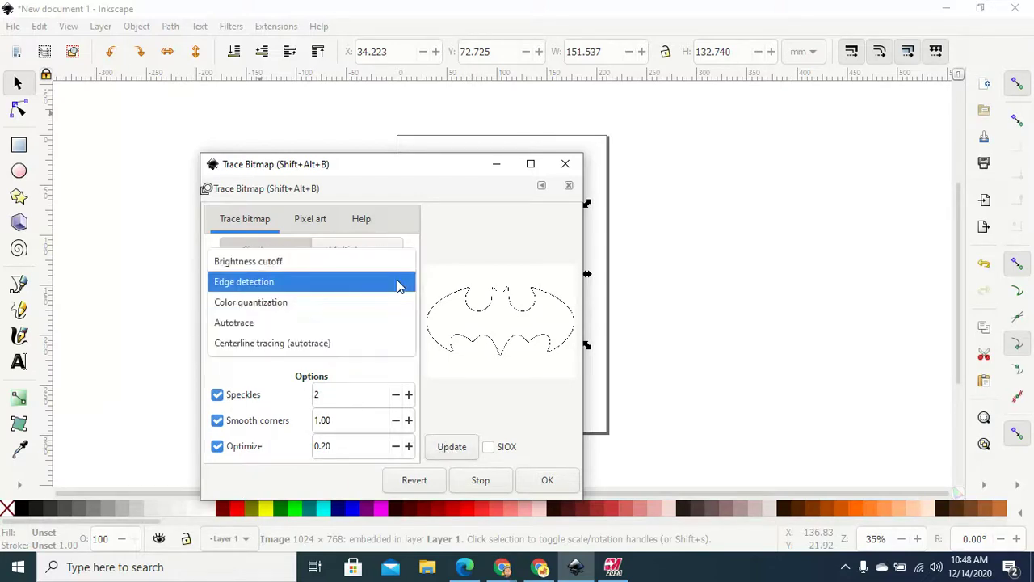
{"action": "left_click", "coordinate": [280, 268]}
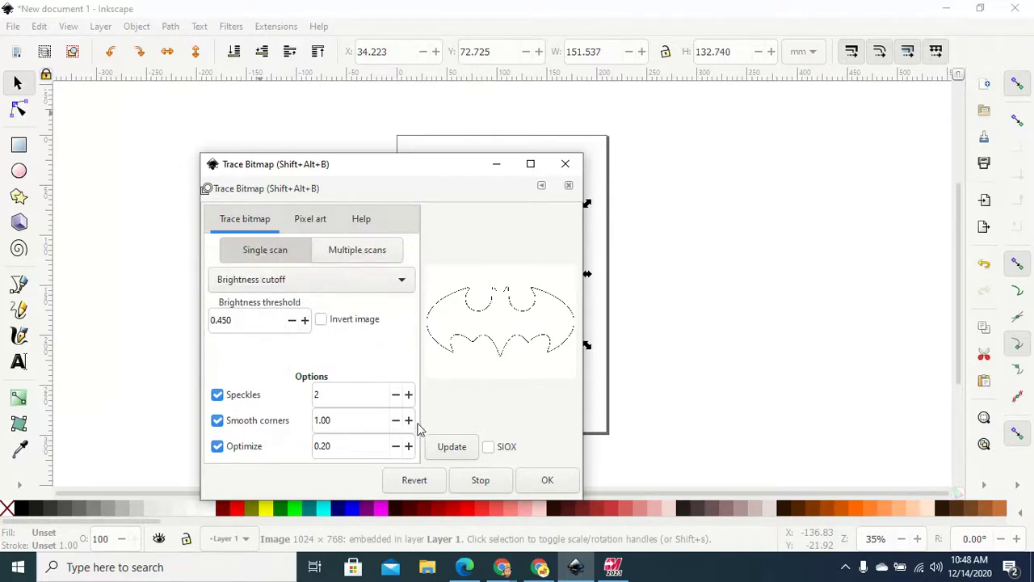
{"action": "left_click", "coordinate": [449, 447]}
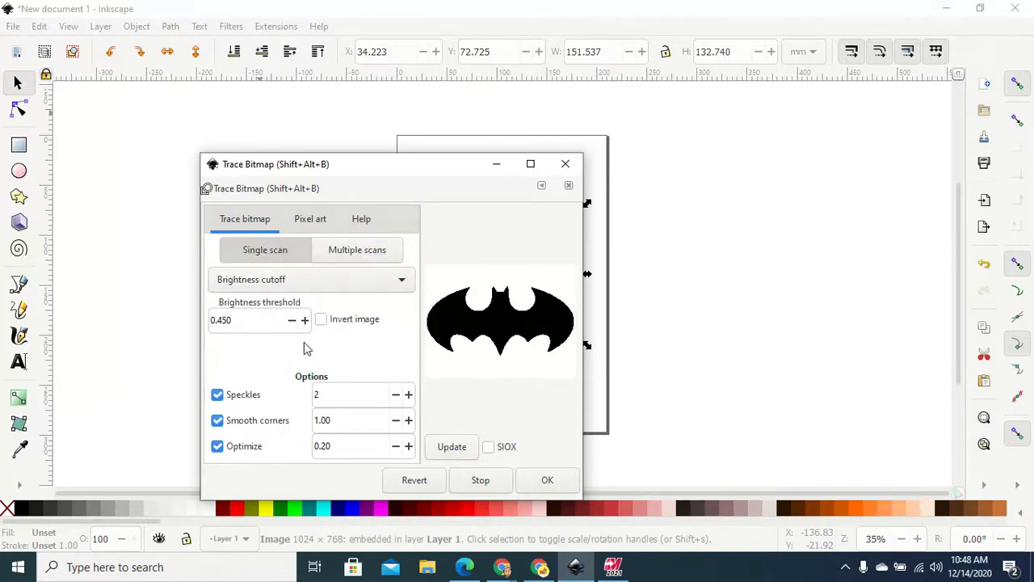
Lower the brightness threshold to 0.140 and update the trace preview
{"action": "left_click", "coordinate": [292, 321]}
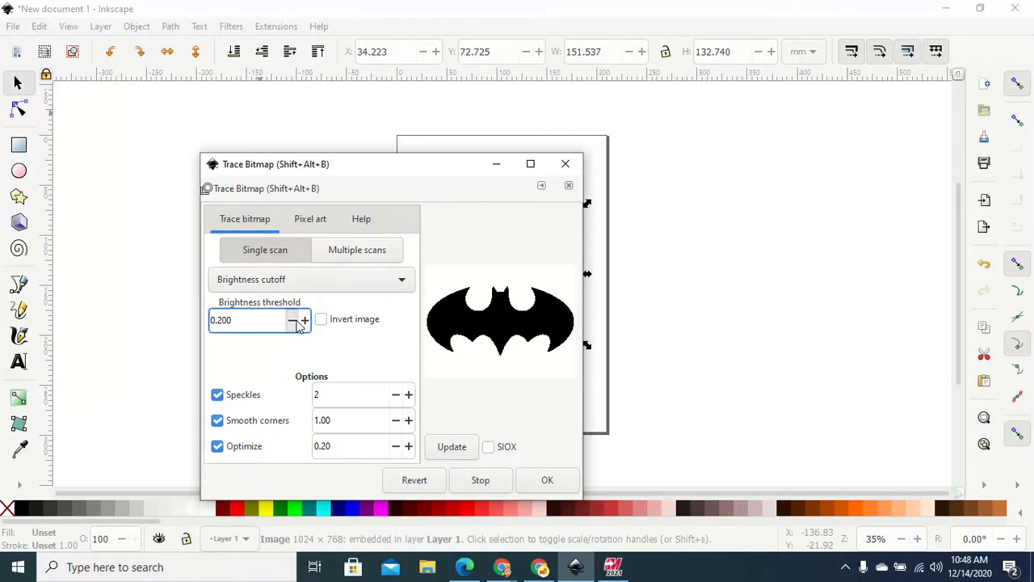
{"action": "left_click", "coordinate": [295, 322]}
{"action": "left_click", "coordinate": [442, 447]}
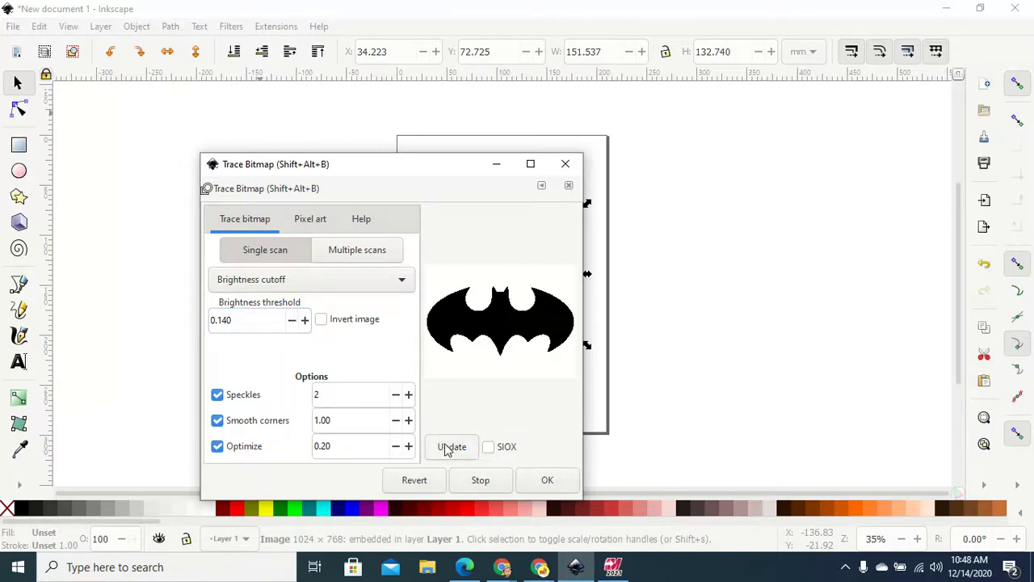
Set the brightness threshold to 0.420, trace the Batman image, then revert the trace settings and close the dialog
{"action": "left_click", "coordinate": [306, 322]}
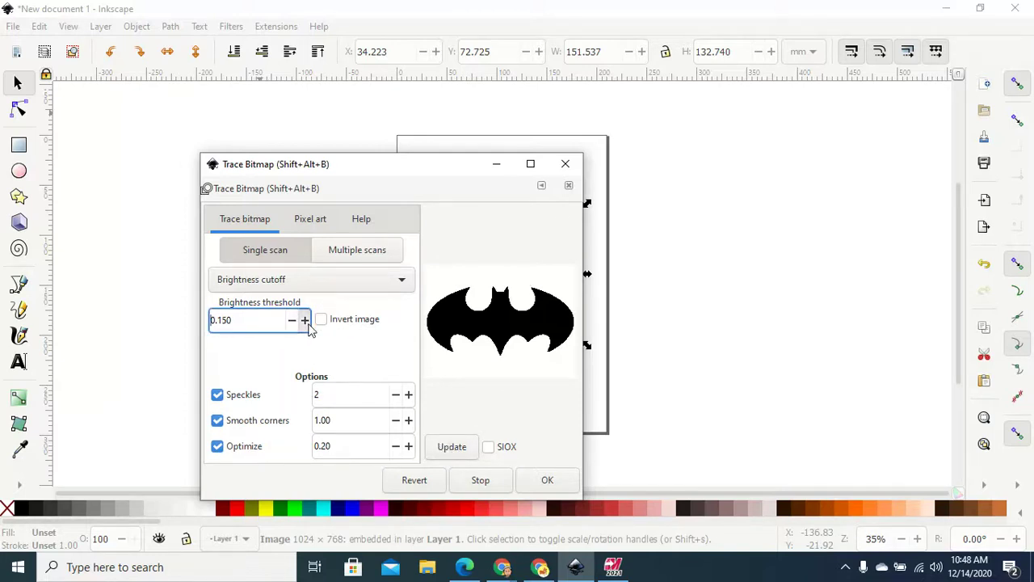
{"action": "left_click", "coordinate": [306, 321]}
{"action": "left_click", "coordinate": [450, 446]}
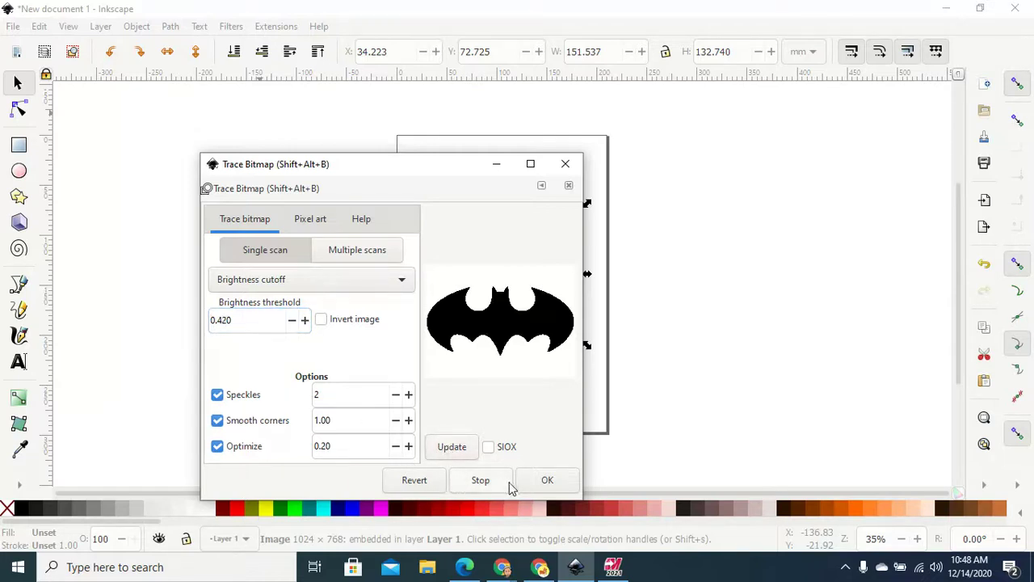
{"action": "left_click", "coordinate": [549, 484]}
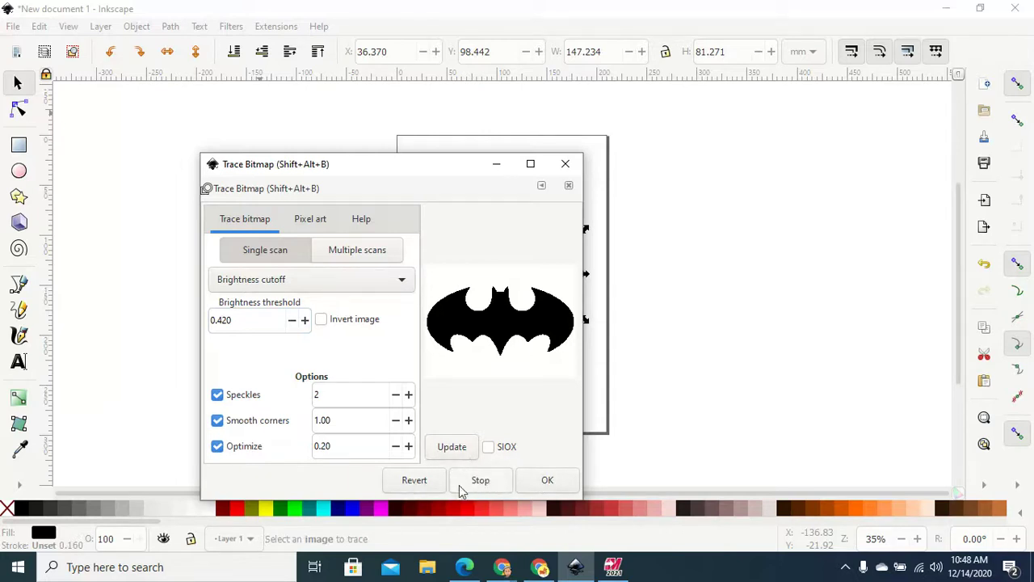
{"action": "left_click", "coordinate": [414, 480]}
{"action": "left_click", "coordinate": [565, 165]}
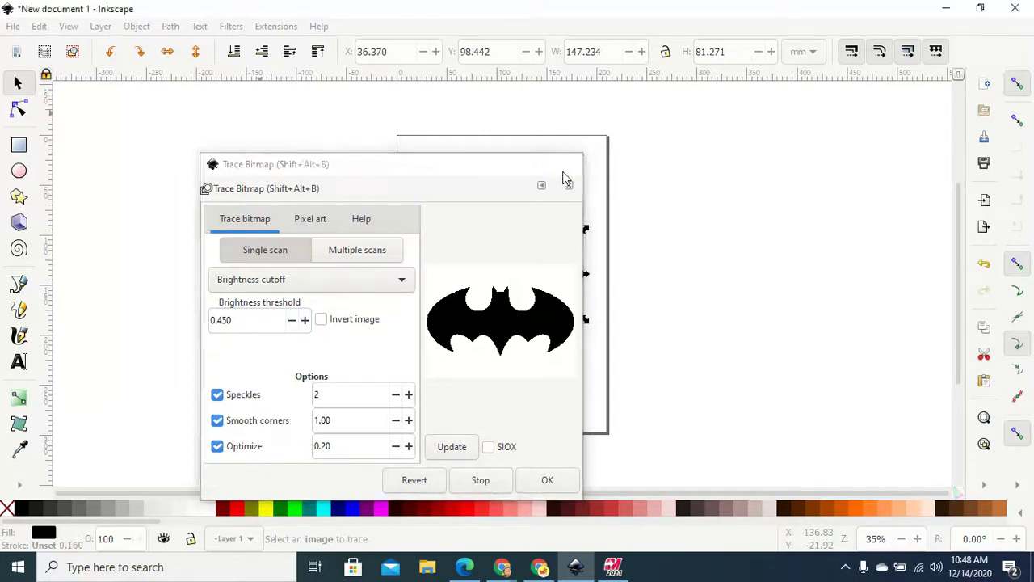
Start saving the drawing under a new name as Desktop Cutting Plotter (AutoCAD DXF R14) in the Pictures library
{"action": "left_click", "coordinate": [12, 27]}
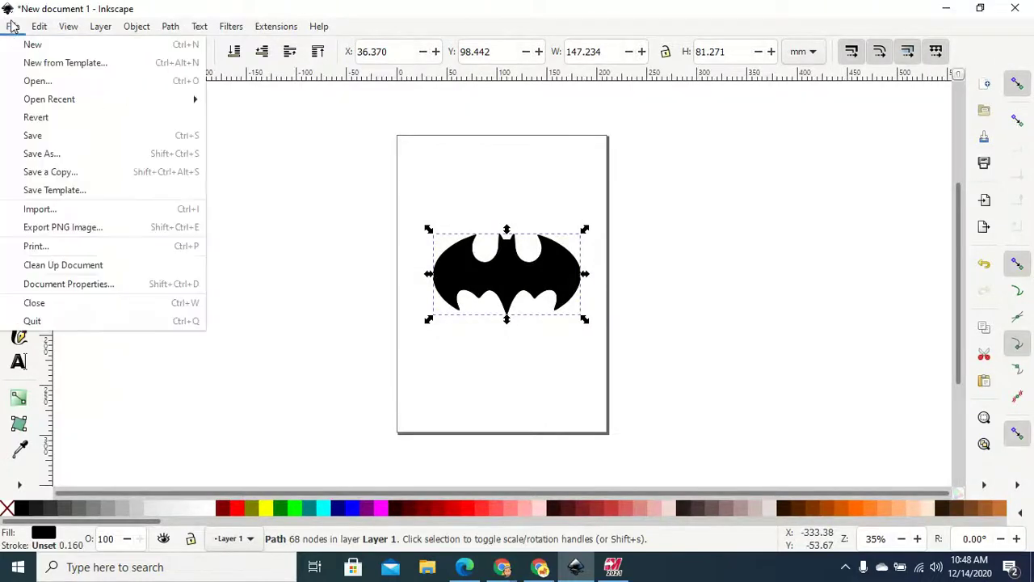
{"action": "left_click", "coordinate": [69, 156]}
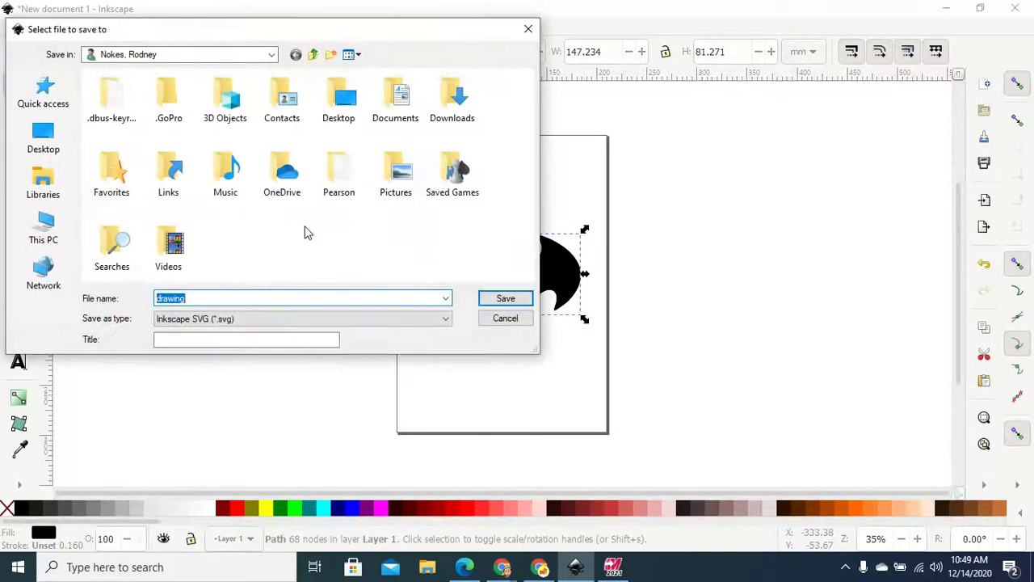
{"action": "left_click", "coordinate": [252, 320]}
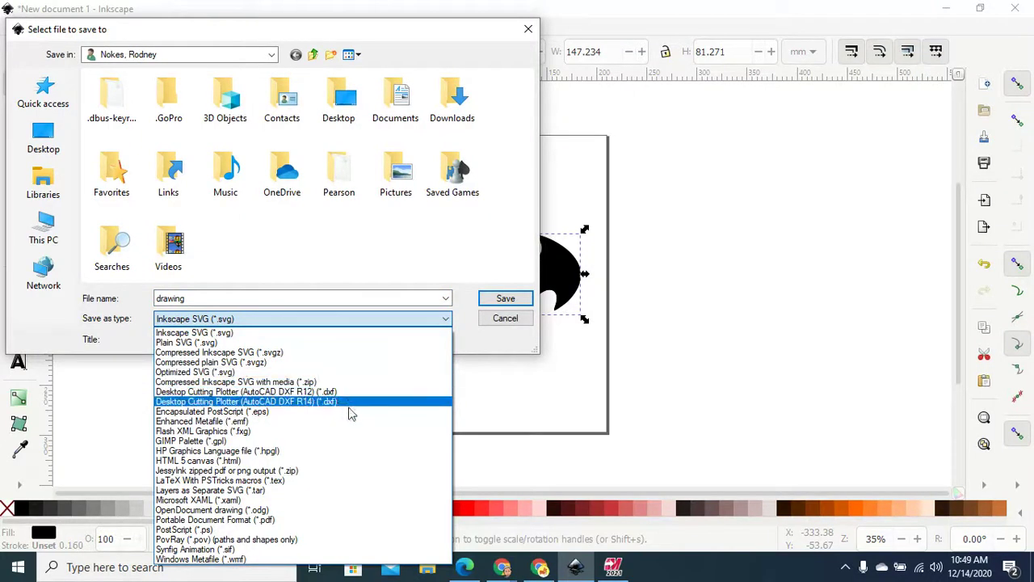
{"action": "left_click", "coordinate": [323, 401]}
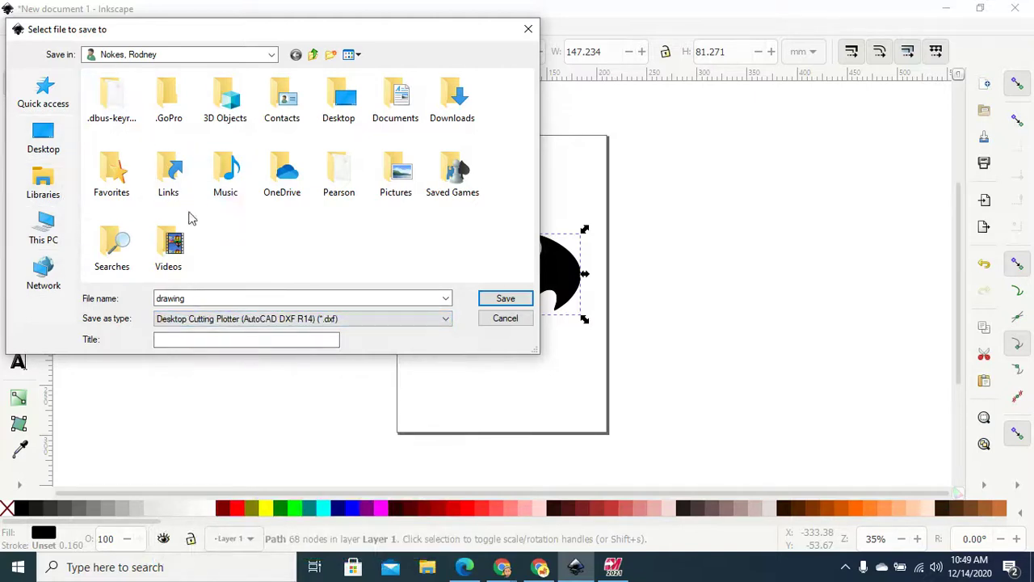
{"action": "left_click", "coordinate": [43, 184]}
{"action": "double_click", "coordinate": [295, 130]}
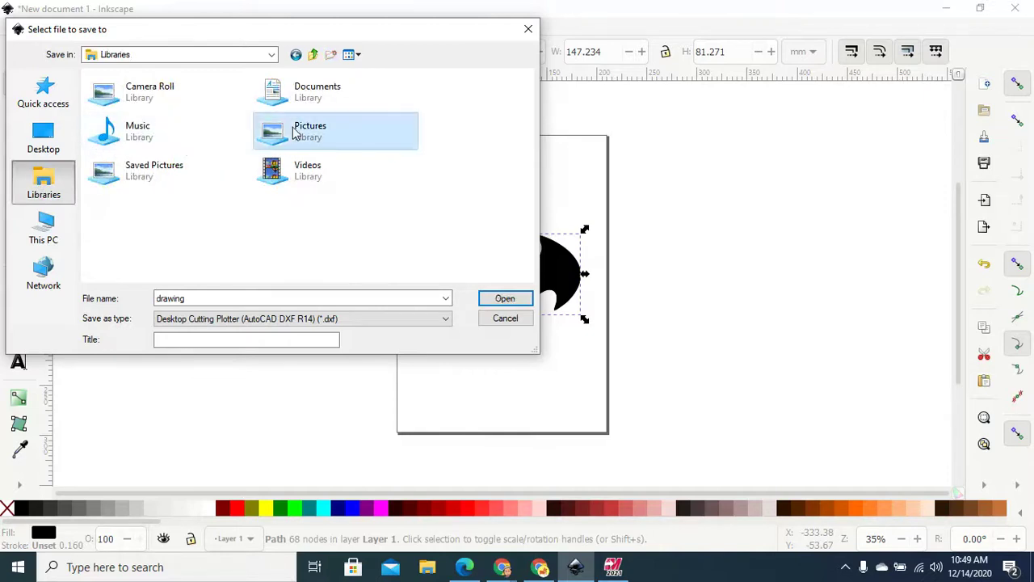
Name the DXF file Batman and save it with LWPOLYLINE line output, base unit pt and Latin 1 encoding
{"action": "double_click", "coordinate": [208, 299]}
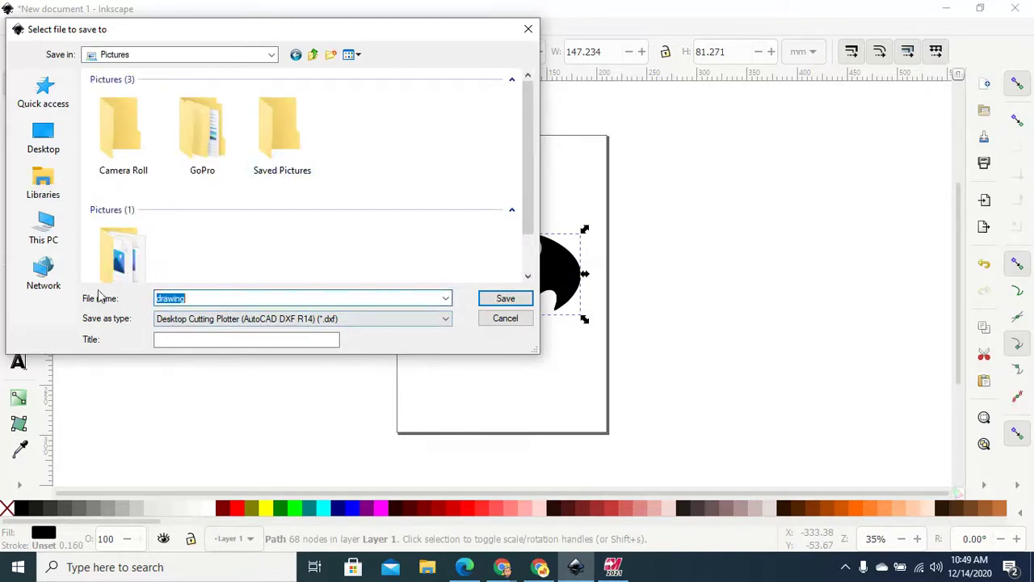
{"action": "type", "text": "Batman"}
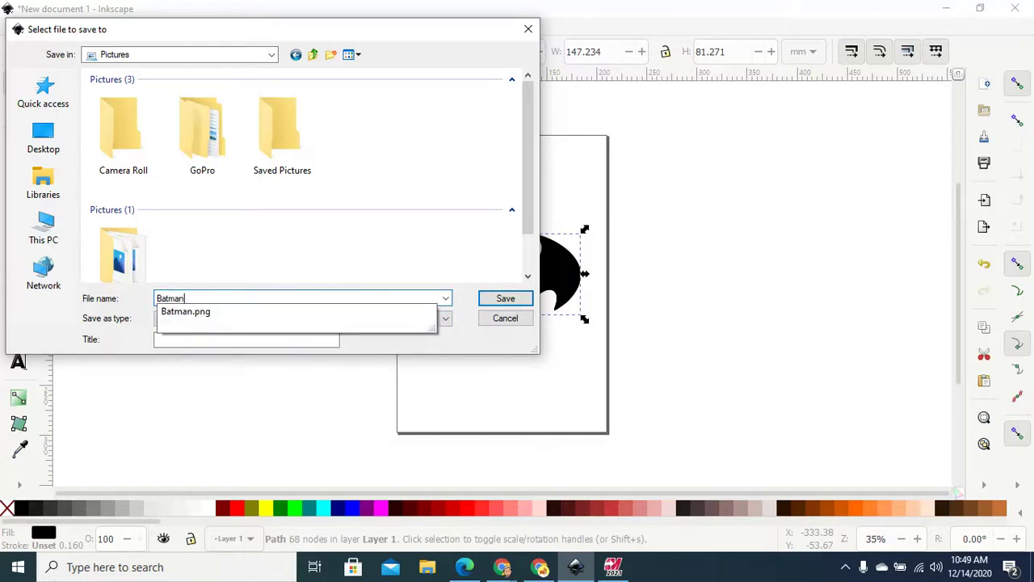
{"action": "key", "text": "Down"}
{"action": "left_click", "coordinate": [477, 340]}
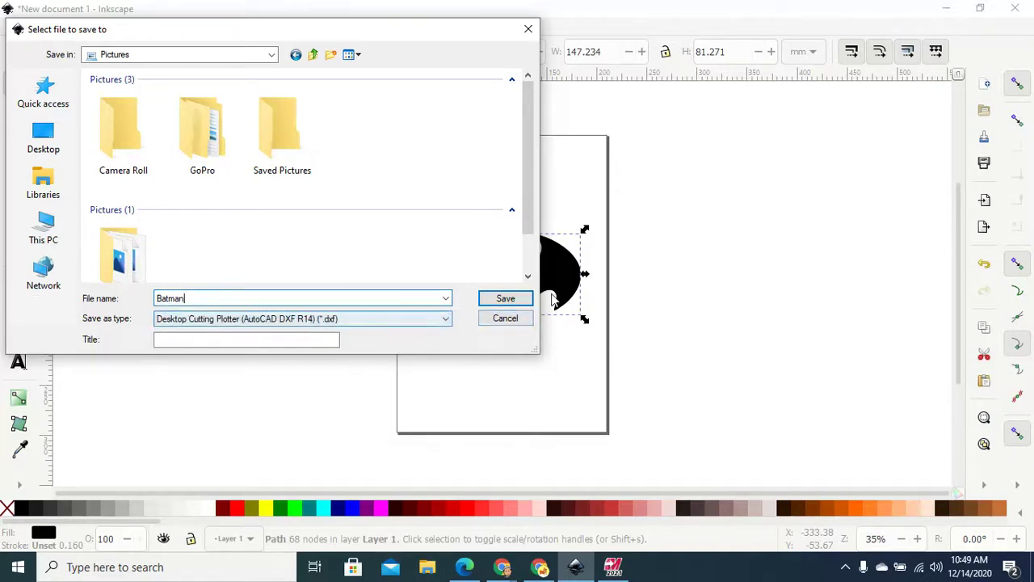
{"action": "left_click", "coordinate": [504, 298]}
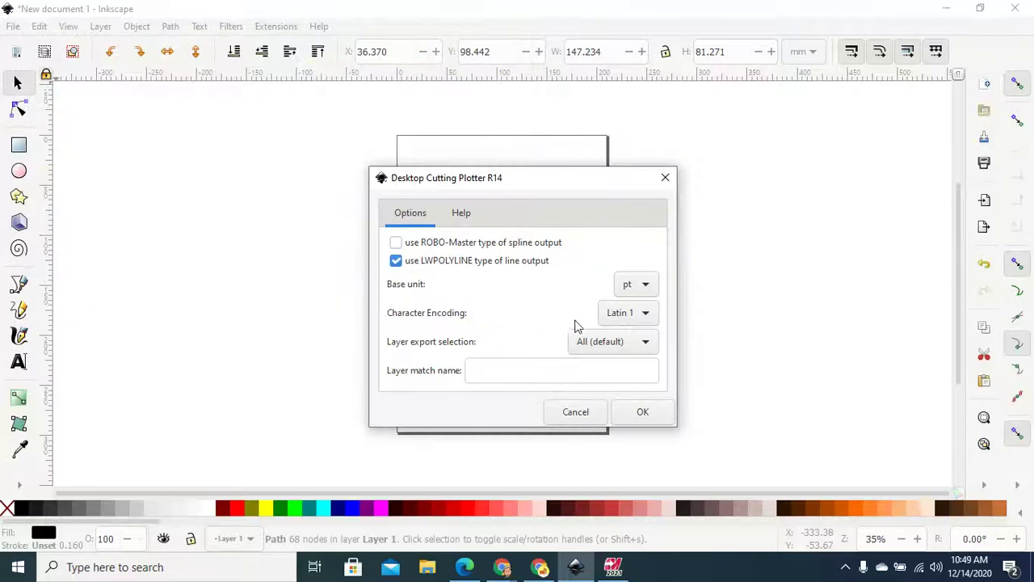
{"action": "left_click", "coordinate": [642, 413]}
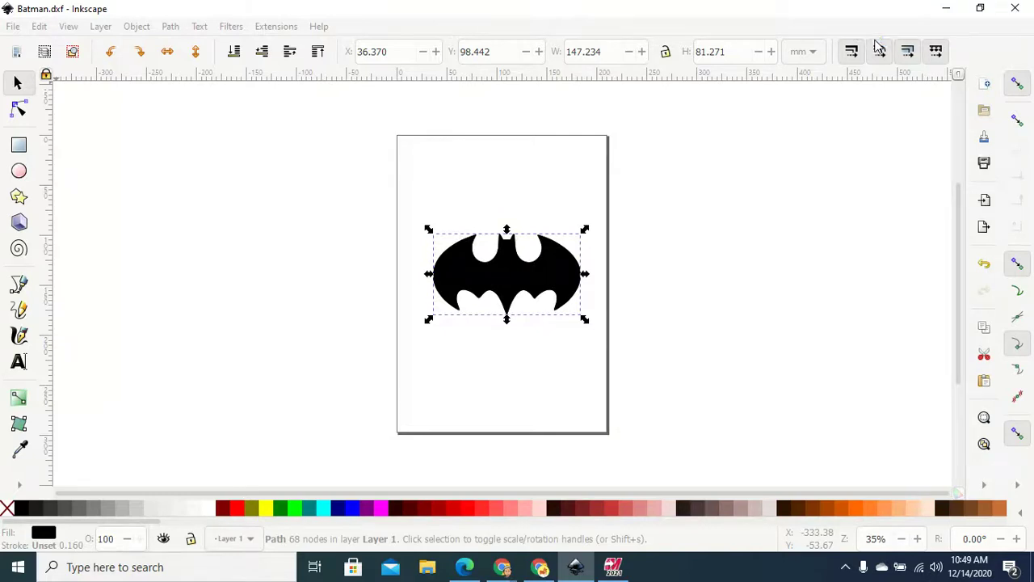
Minimise Inkscape and switch to Mastercam Design 2021
{"action": "left_click", "coordinate": [944, 8]}
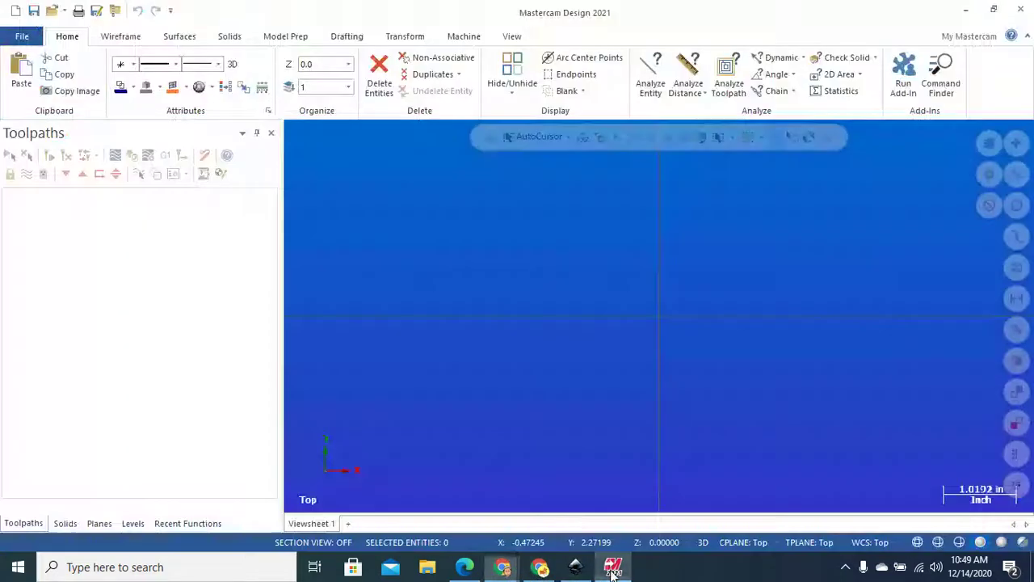
{"action": "left_click", "coordinate": [613, 566]}
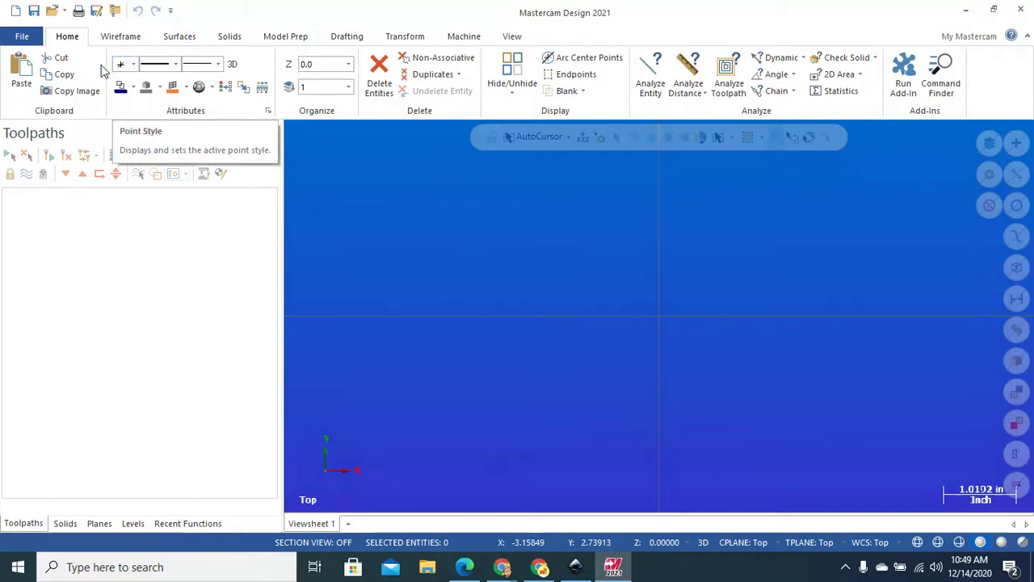
{"action": "left_click", "coordinate": [22, 36]}
{"action": "left_click", "coordinate": [41, 34]}
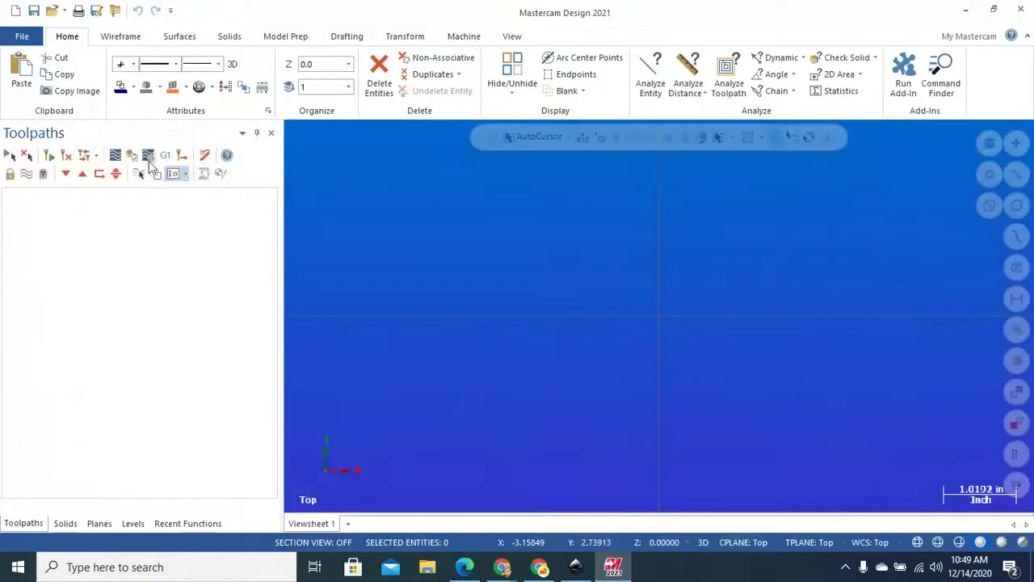
Draw a wireframe rectangle 4.0 wide and 4.0 high with its lower-left corner at the origin
{"action": "left_click", "coordinate": [120, 38]}
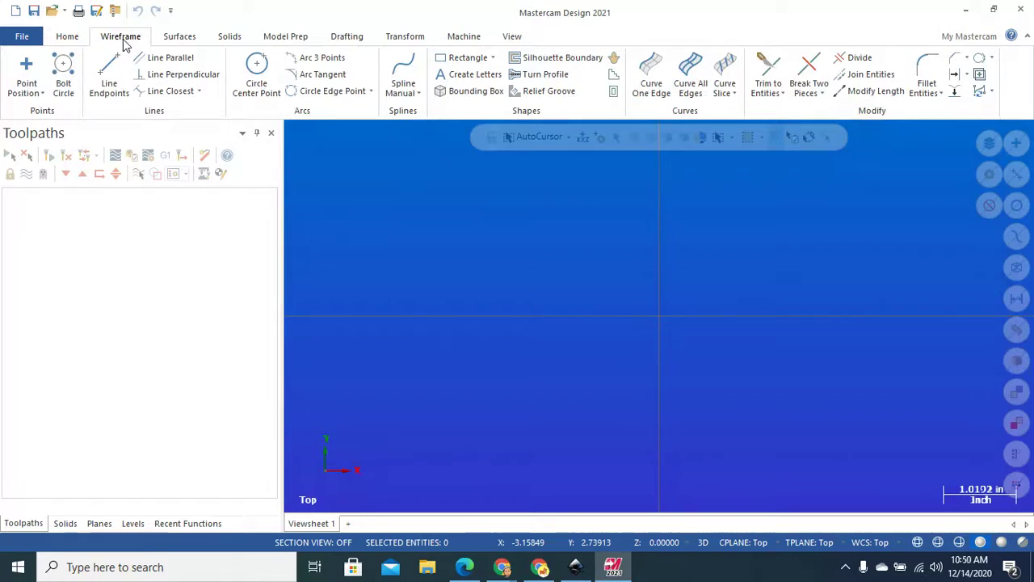
{"action": "left_click", "coordinate": [467, 58]}
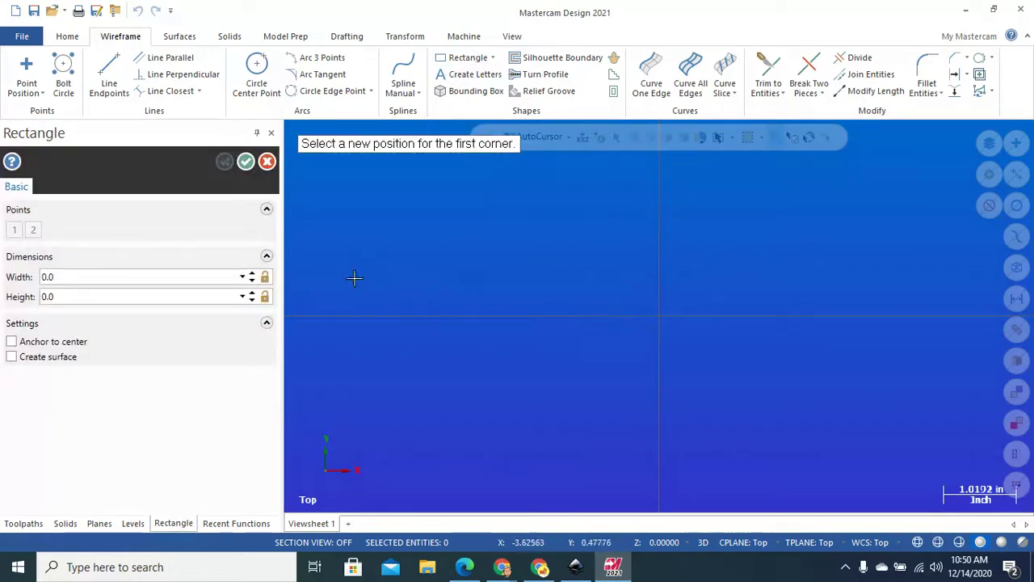
{"action": "left_click", "coordinate": [75, 277]}
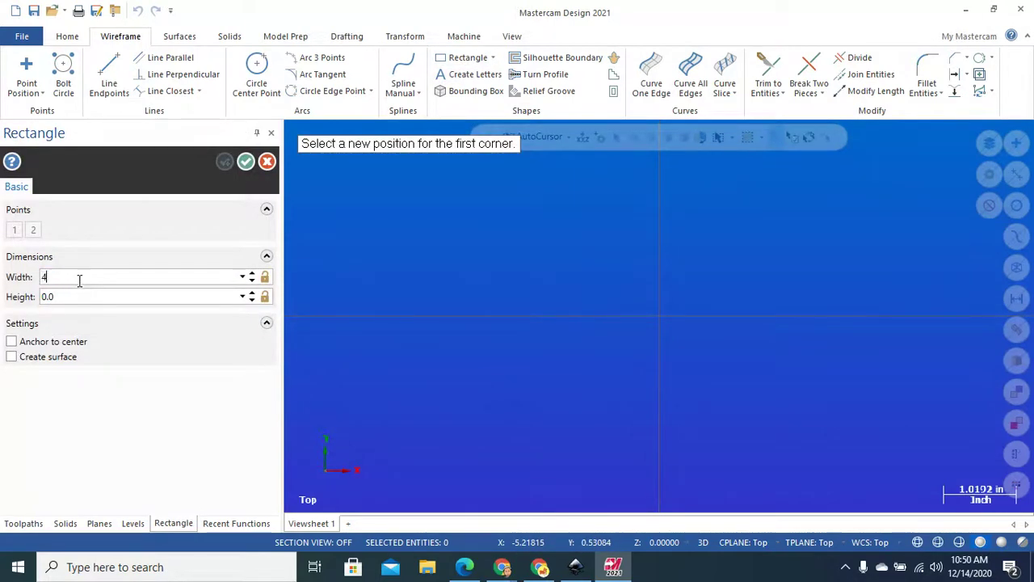
{"action": "key", "text": "Return"}
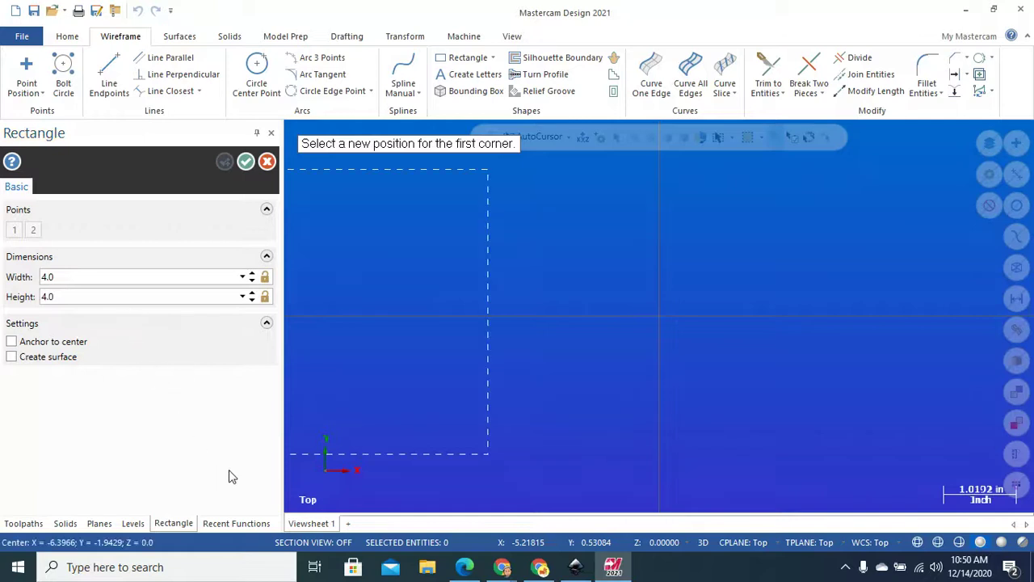
{"action": "left_click", "coordinate": [661, 320]}
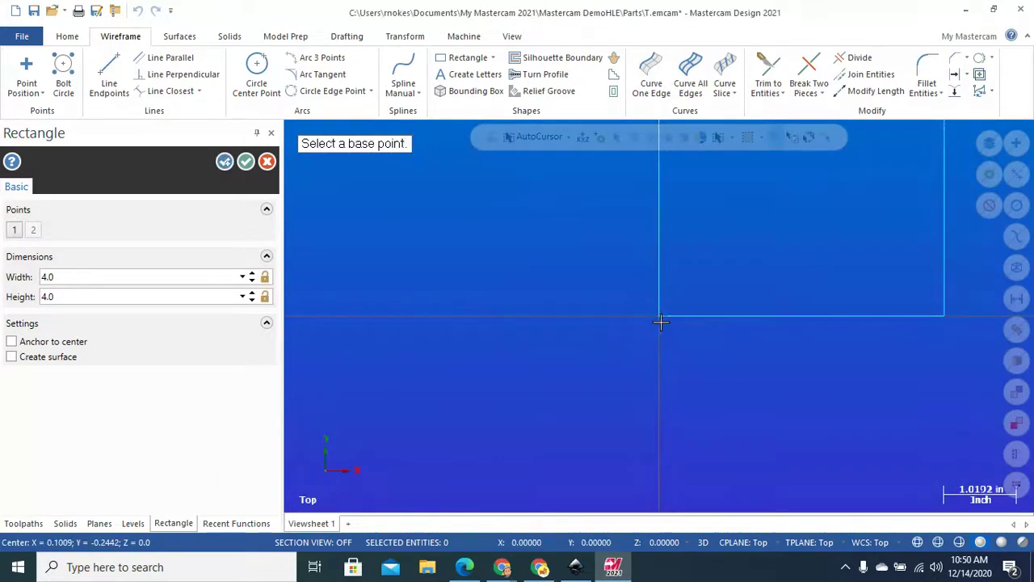
{"action": "left_click", "coordinate": [246, 161]}
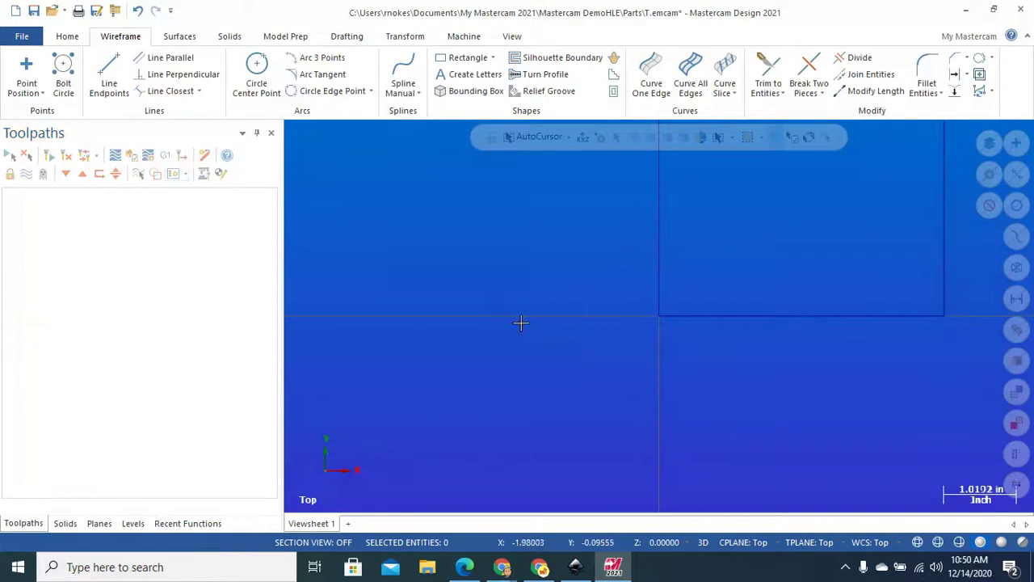
{"action": "right_click", "coordinate": [398, 212]}
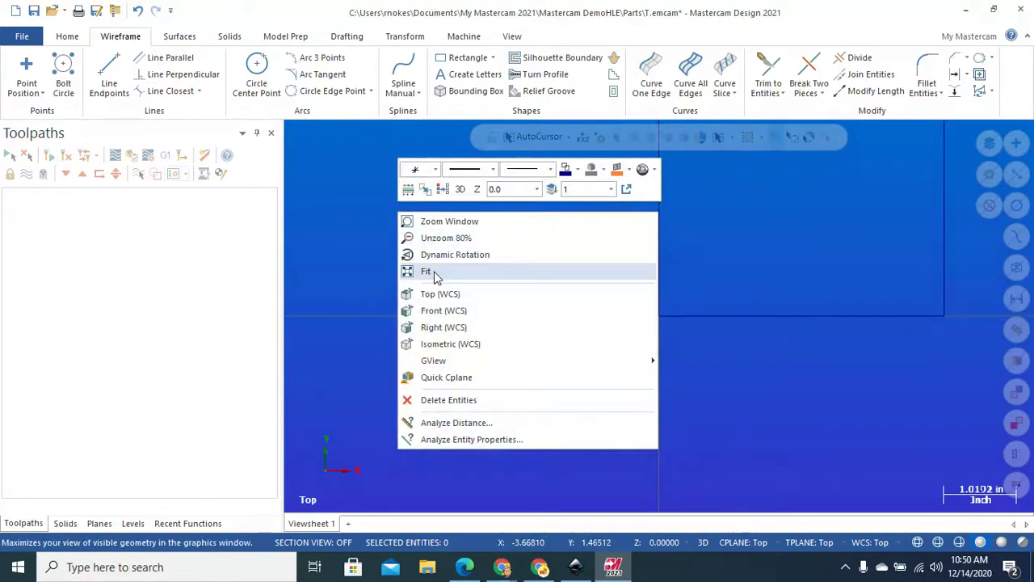
{"action": "left_click", "coordinate": [435, 272]}
{"action": "scroll", "coordinate": [838, 307], "scroll_direction": "down", "scroll_amount": 1}
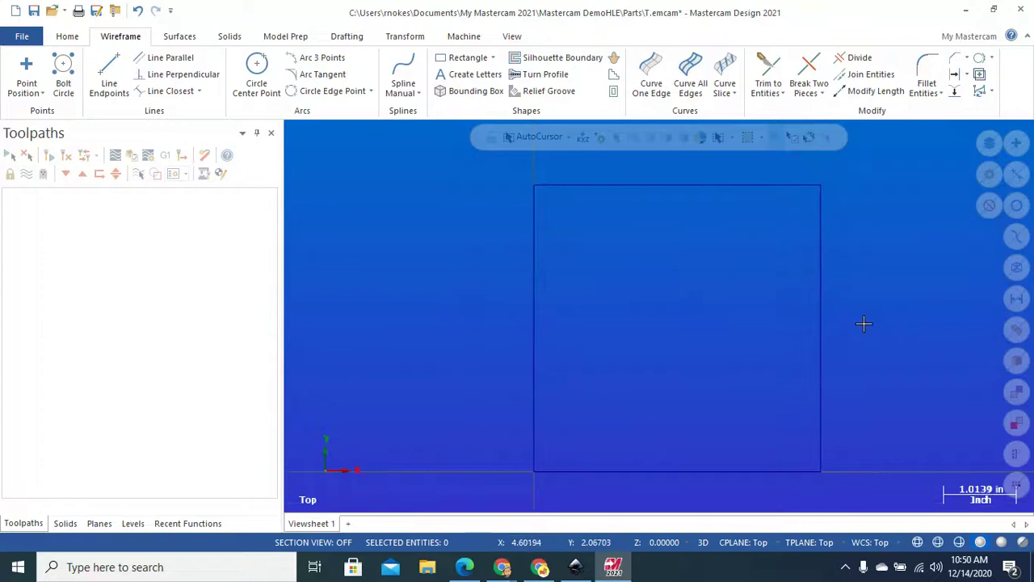
Merge the AutoCAD file Batman.dxf from the Pictures folder into the current part
{"action": "left_click", "coordinate": [22, 37]}
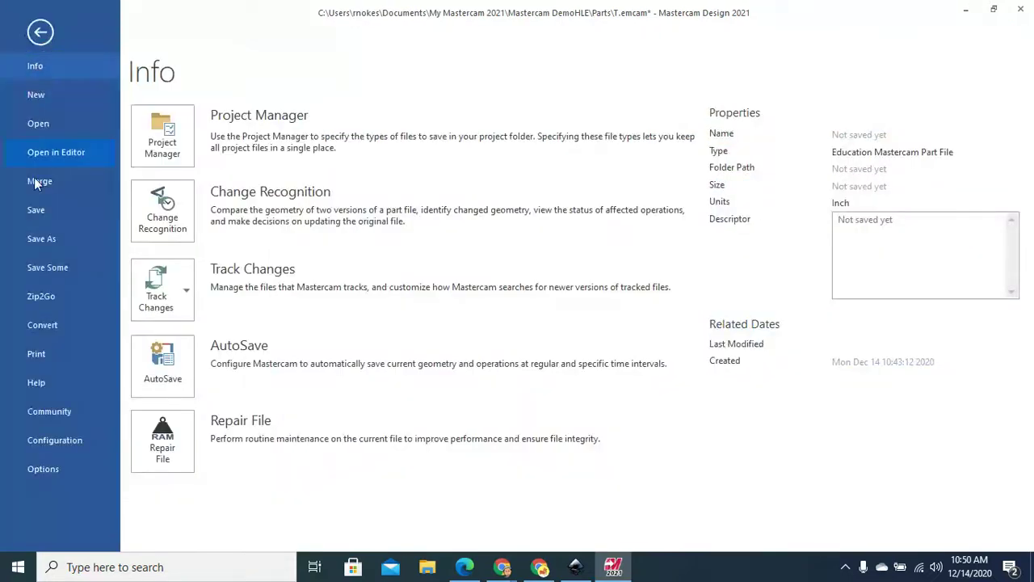
{"action": "left_click", "coordinate": [44, 181]}
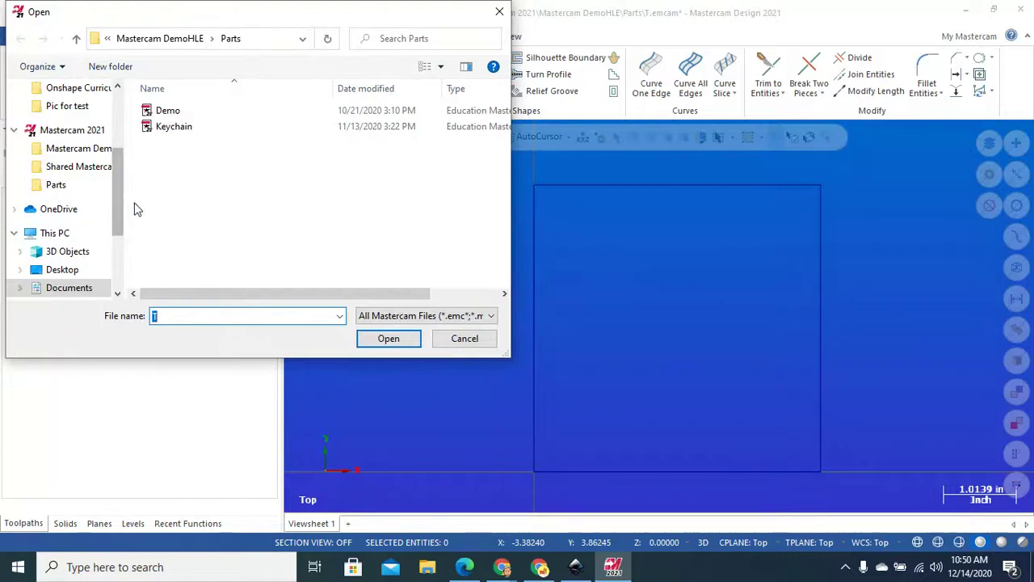
{"action": "left_click_drag", "start_coordinate": [116, 203], "coordinate": [118, 243]}
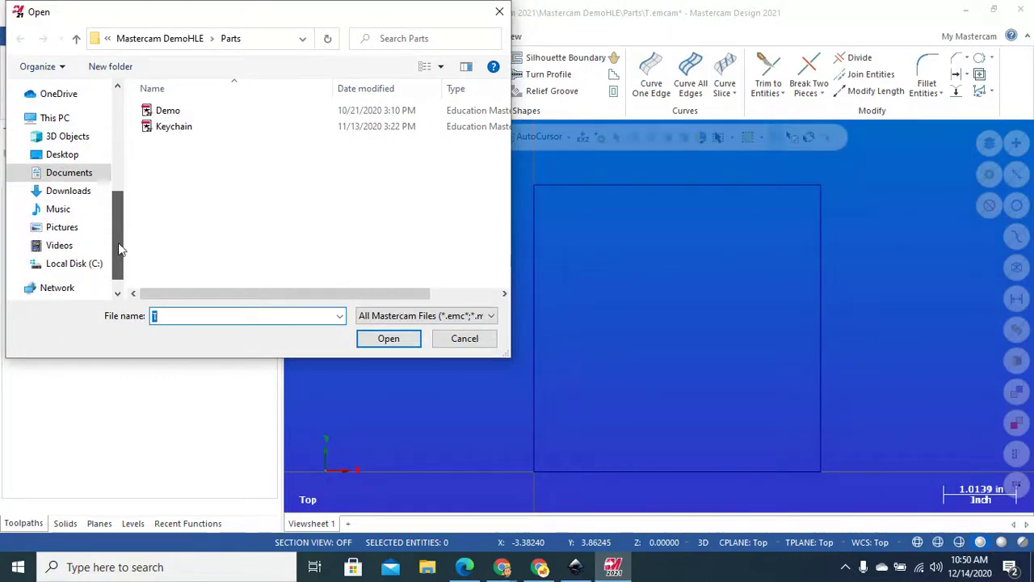
{"action": "left_click", "coordinate": [63, 228]}
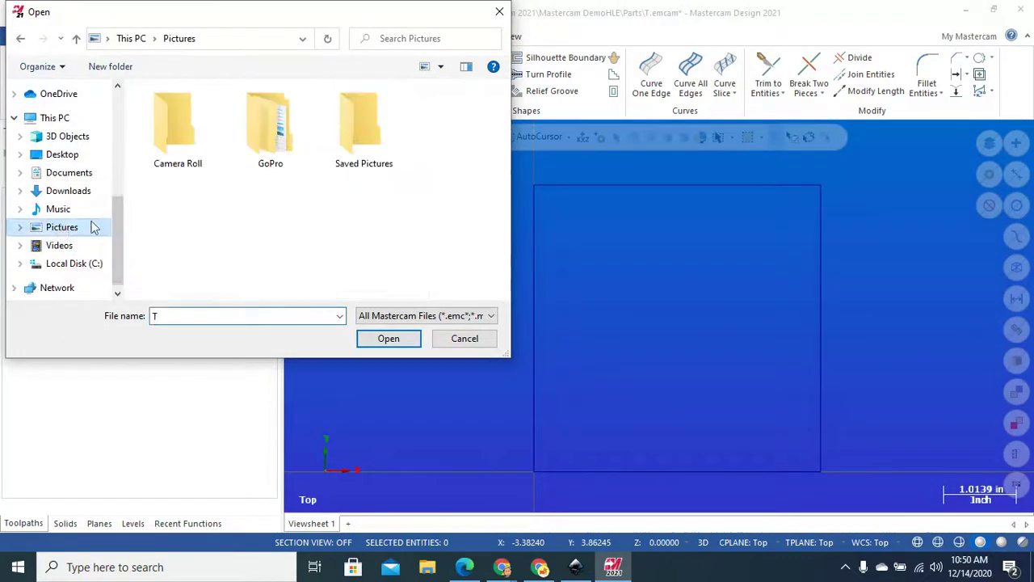
{"action": "left_click", "coordinate": [425, 316]}
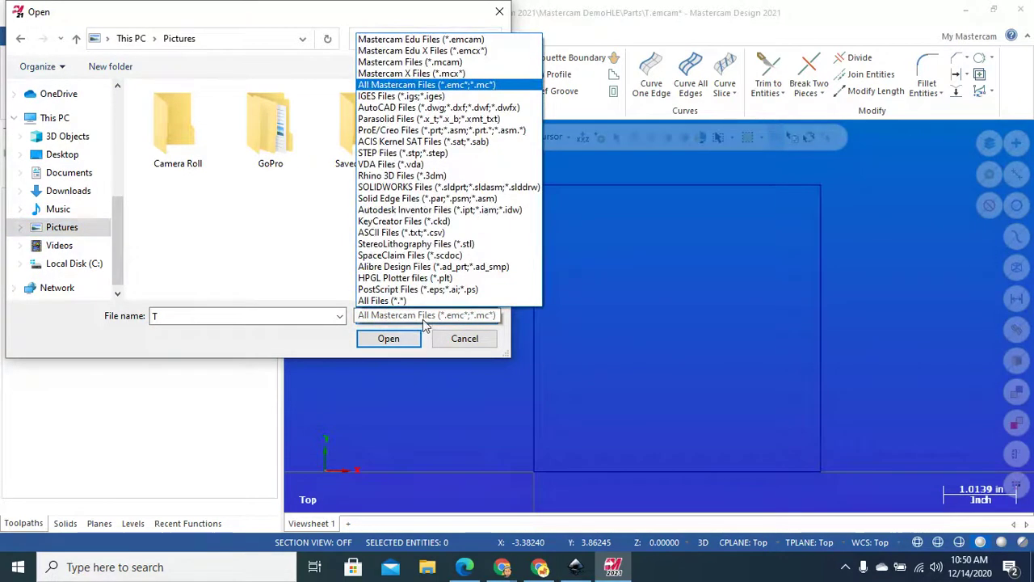
{"action": "left_click", "coordinate": [485, 108]}
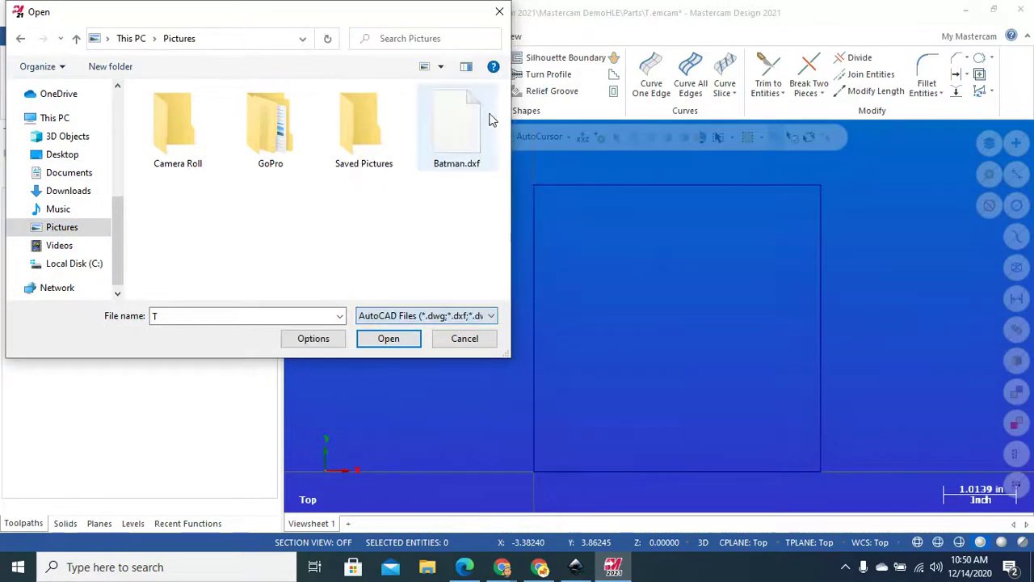
{"action": "left_click", "coordinate": [455, 154]}
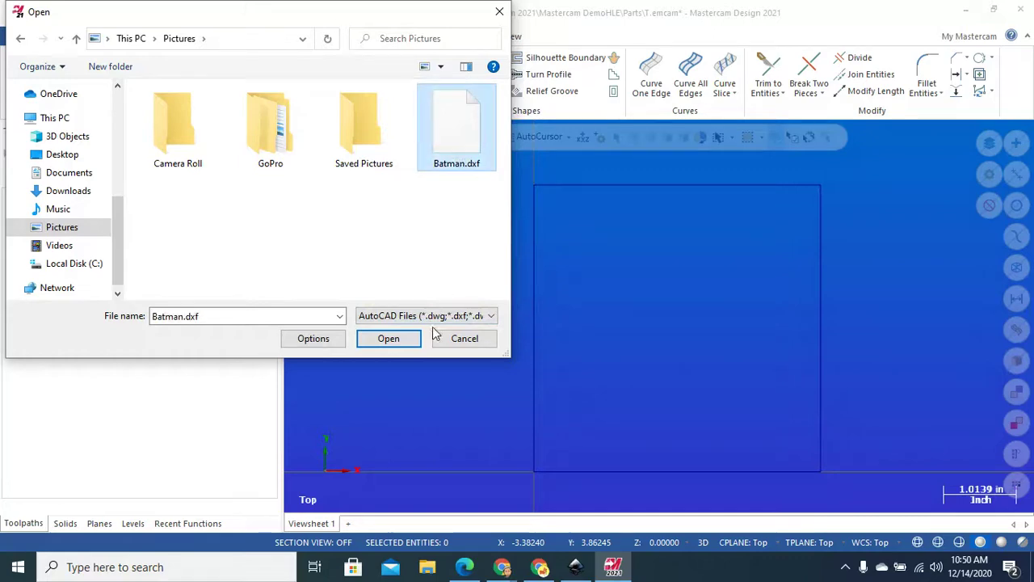
{"action": "left_click", "coordinate": [401, 343]}
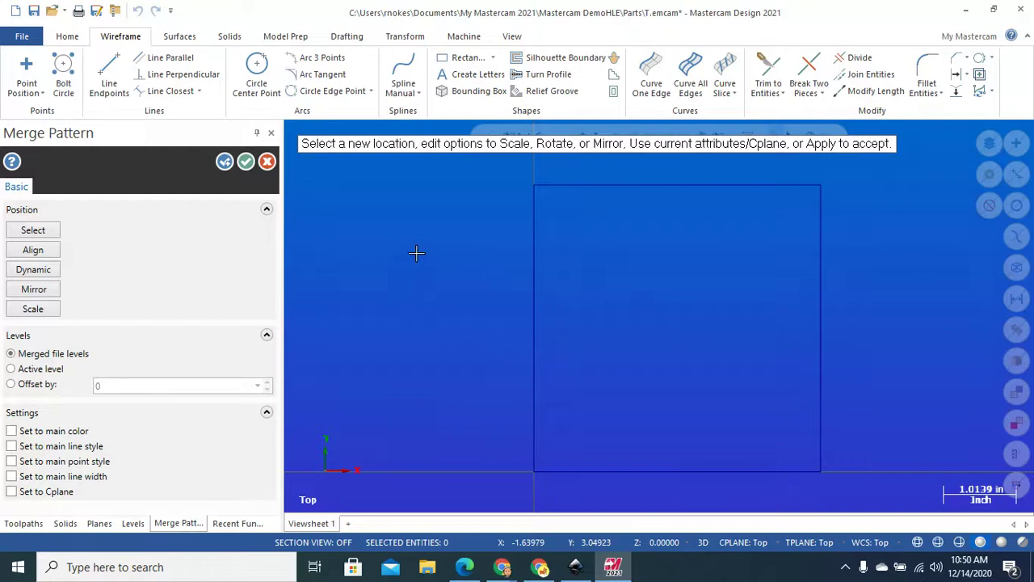
Scale the whole merged Batman outline uniformly by a factor of 0.01, using the Move method
{"action": "scroll", "coordinate": [400, 247], "scroll_direction": "down", "scroll_amount": 2}
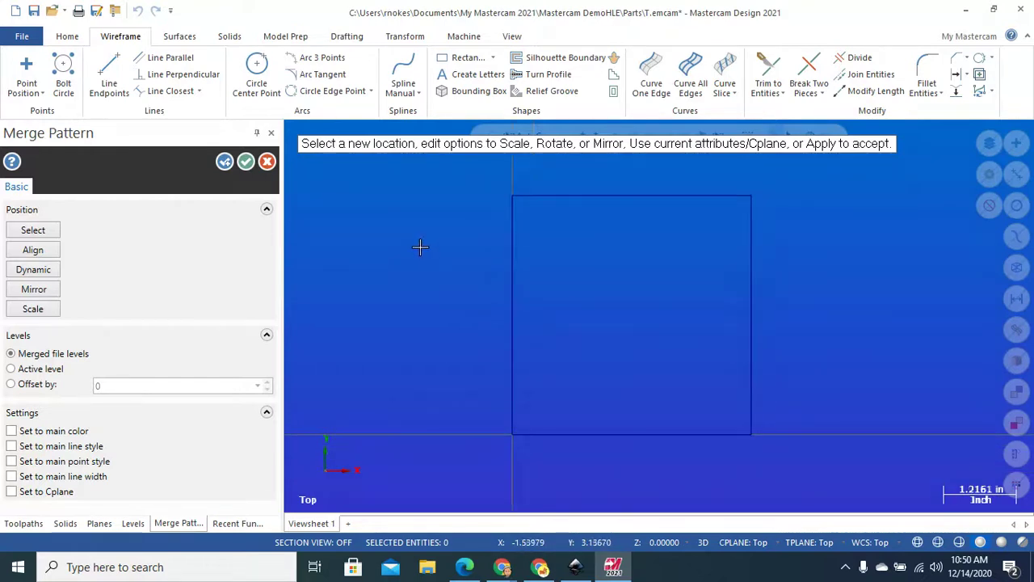
{"action": "right_click", "coordinate": [419, 247]}
{"action": "left_click", "coordinate": [459, 312]}
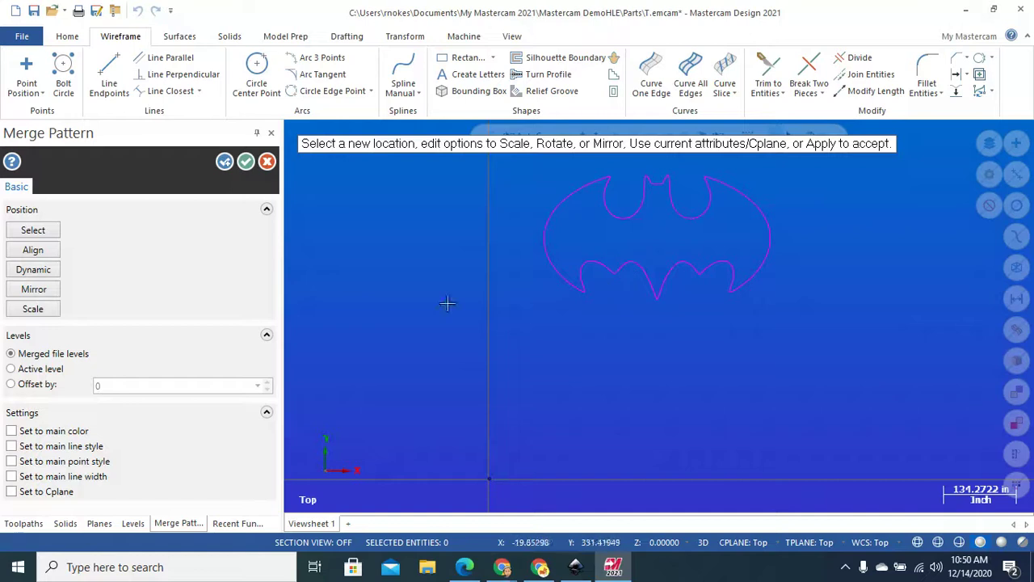
{"action": "left_click", "coordinate": [33, 310]}
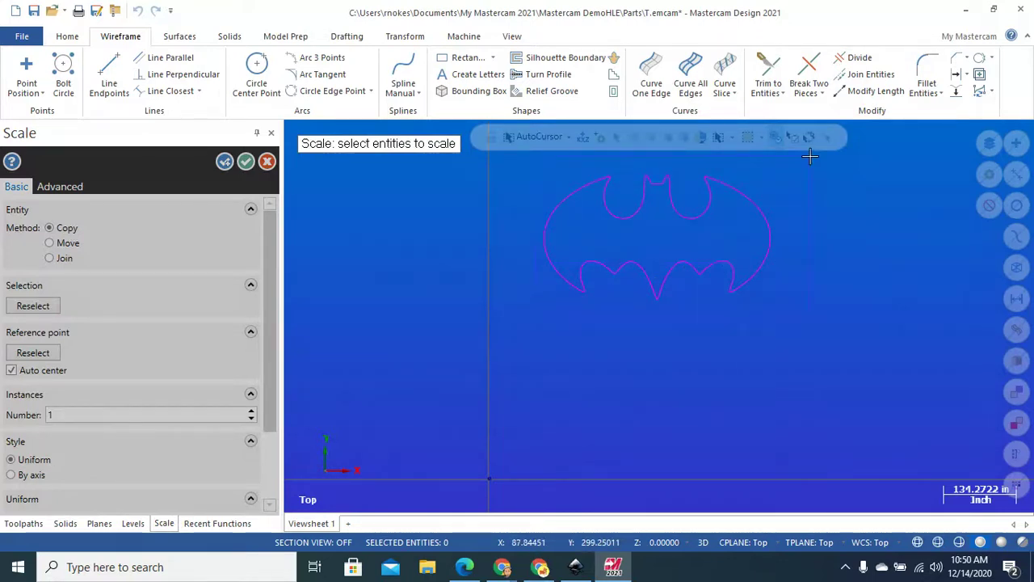
{"action": "key", "text": "ctrl+a"}
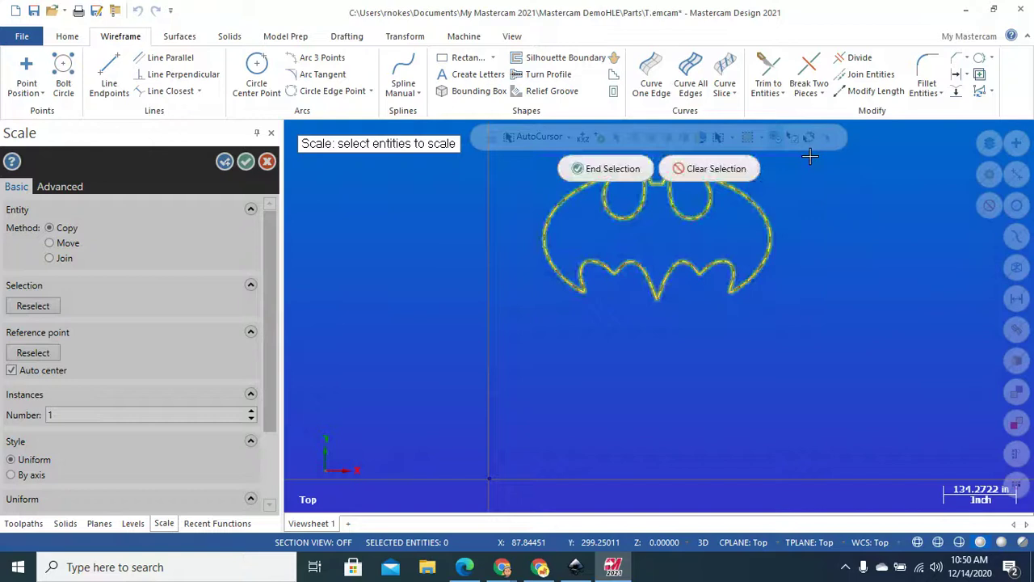
{"action": "left_click", "coordinate": [605, 169]}
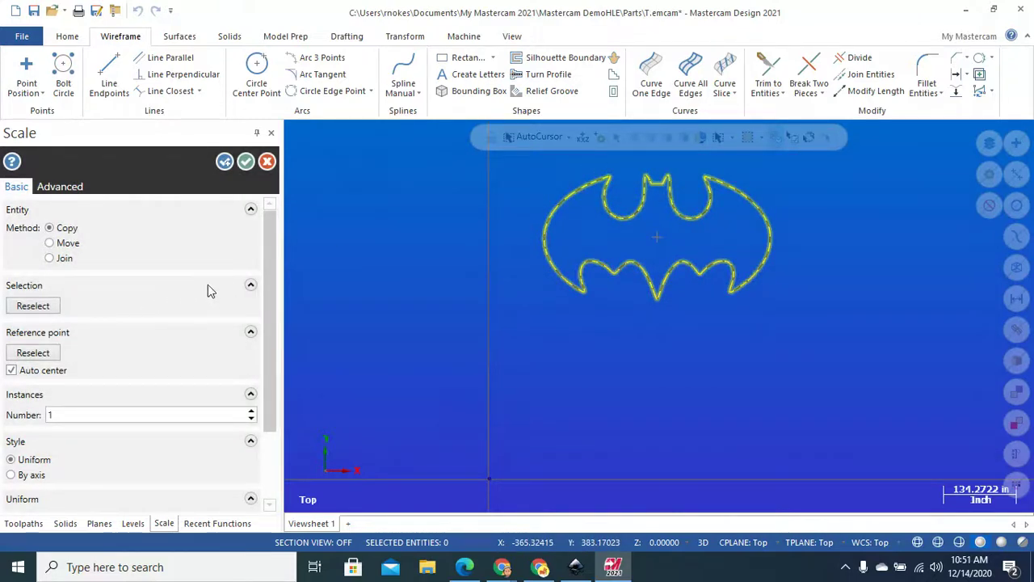
{"action": "left_click_drag", "start_coordinate": [269, 259], "coordinate": [259, 403]}
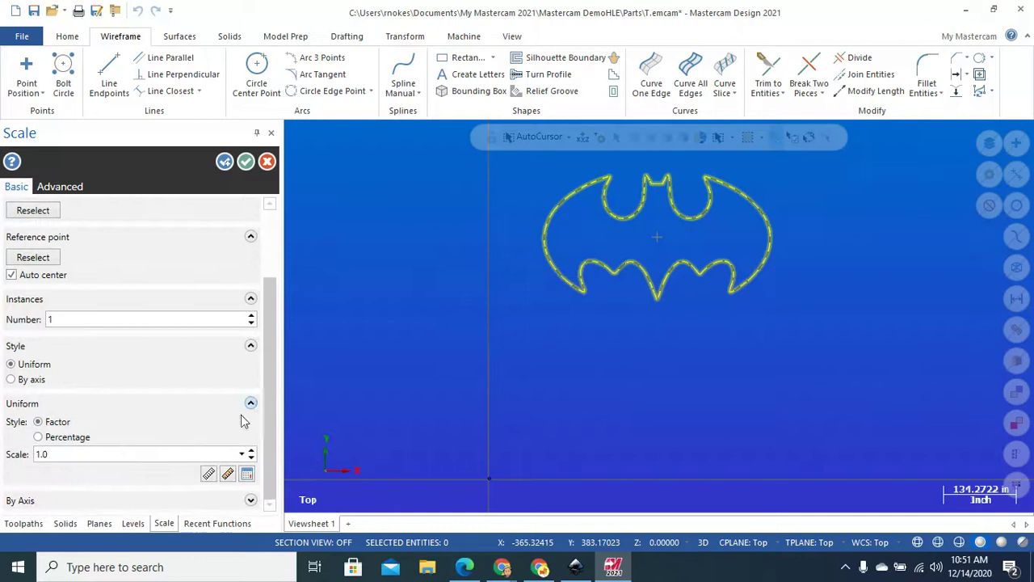
{"action": "left_click_drag", "start_coordinate": [113, 454], "coordinate": [33, 455]}
{"action": "key", "text": "Return"}
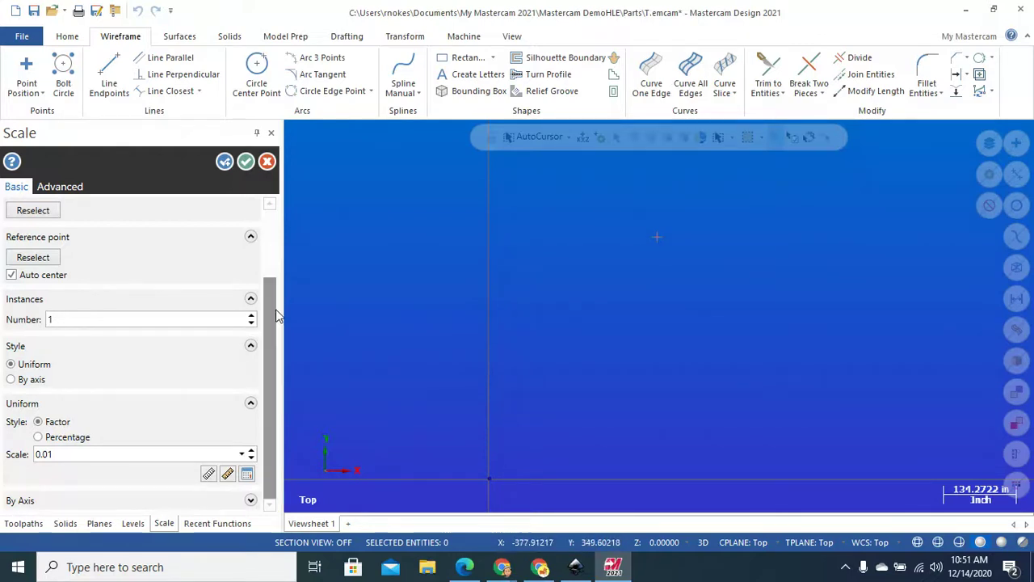
{"action": "left_click_drag", "start_coordinate": [275, 314], "coordinate": [286, 196]}
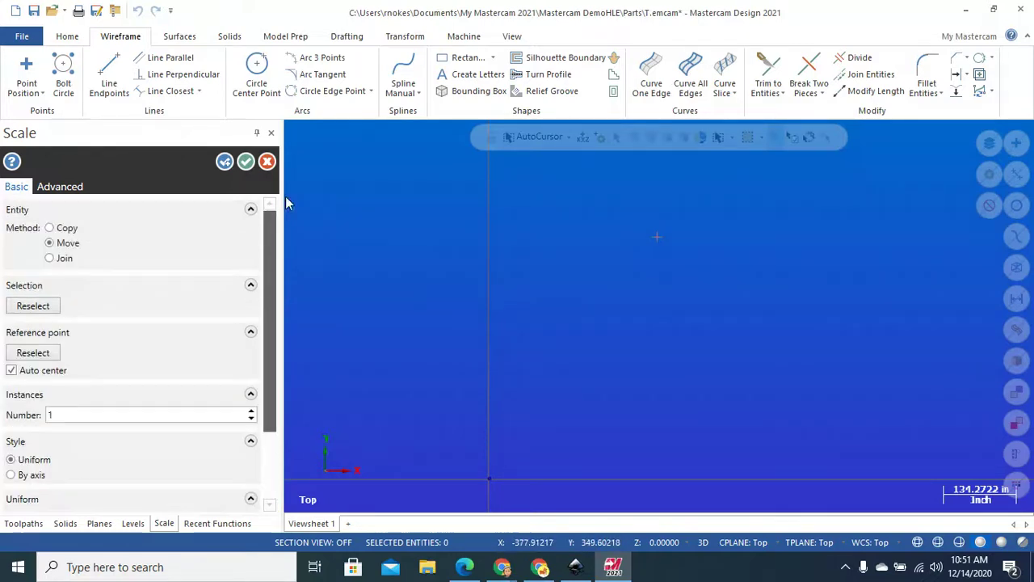
{"action": "left_click", "coordinate": [245, 163]}
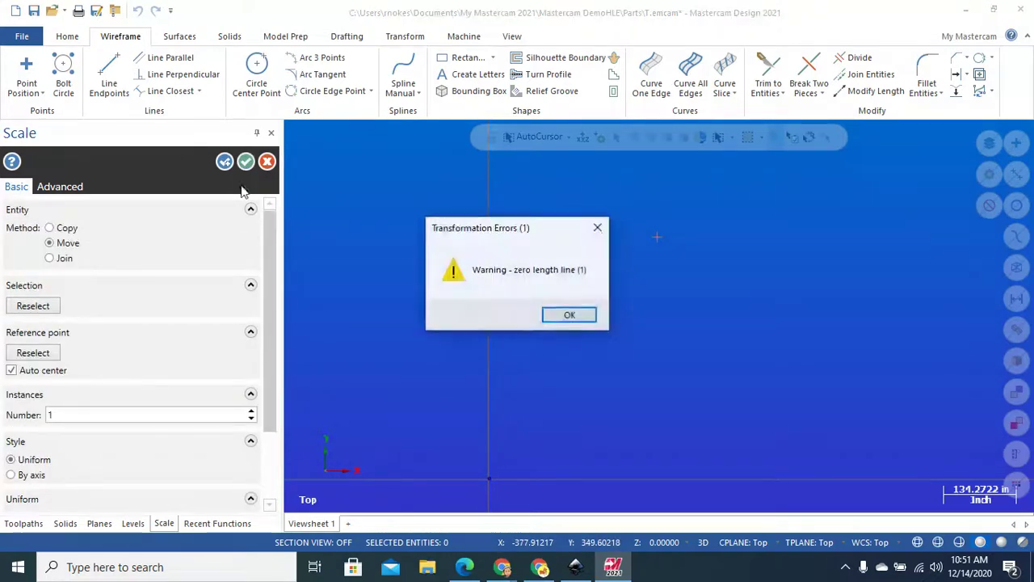
{"action": "left_click", "coordinate": [569, 316]}
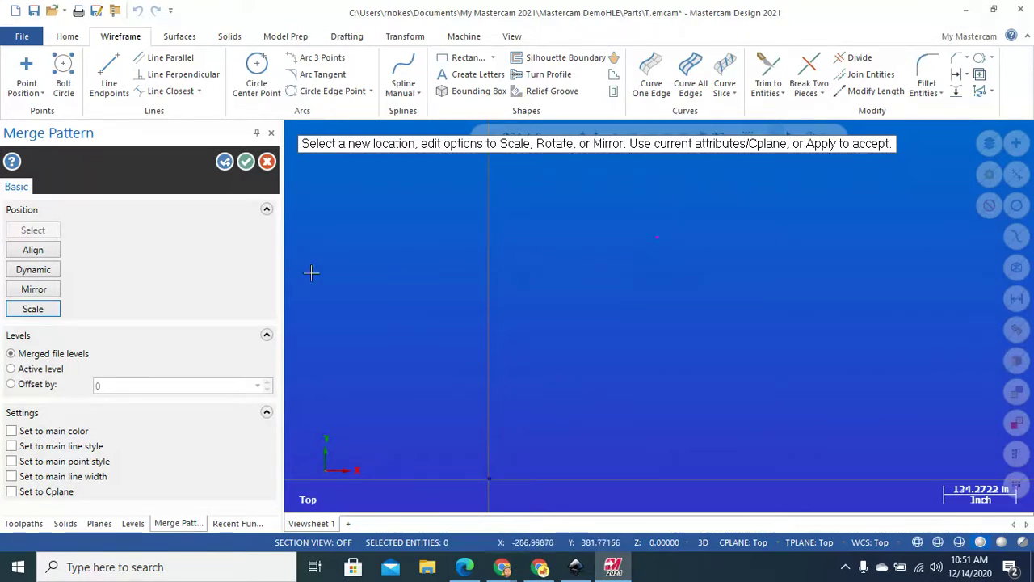
Move the scaled Batman outline close to the origin with the Dynamic transform, placing the gnomon on the outline
{"action": "left_click", "coordinate": [36, 269]}
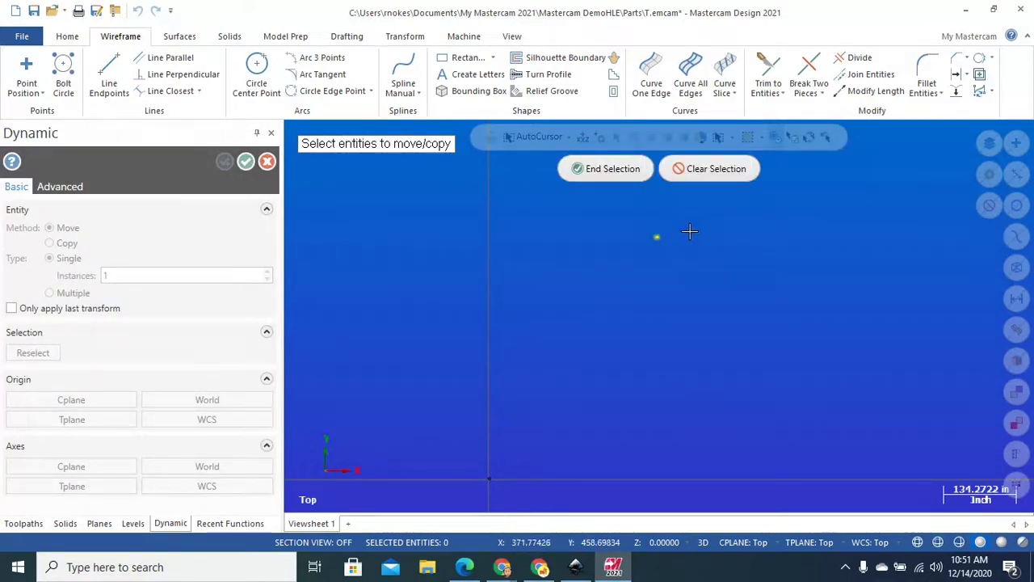
{"action": "left_click", "coordinate": [614, 169]}
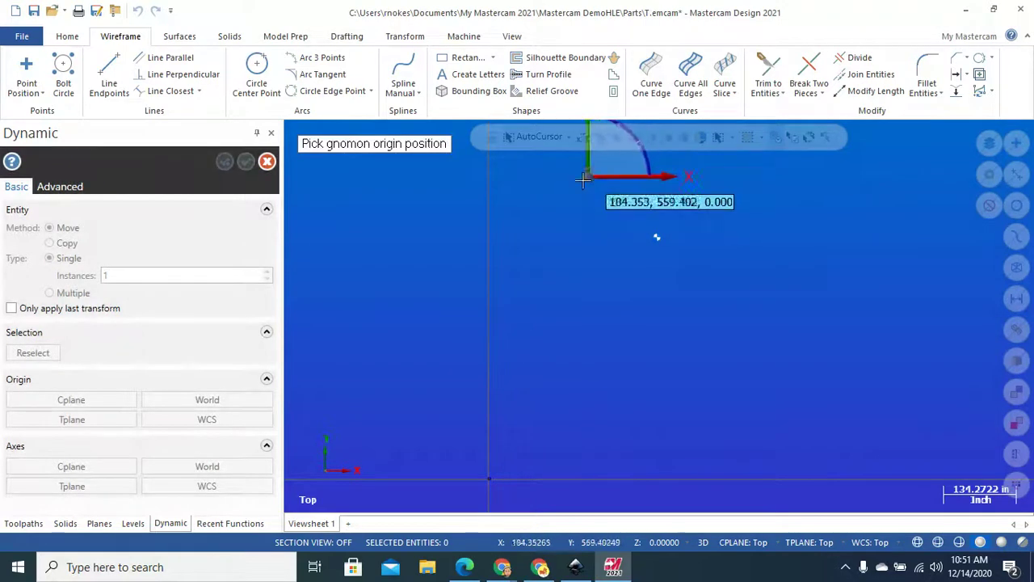
{"action": "left_click", "coordinate": [662, 239]}
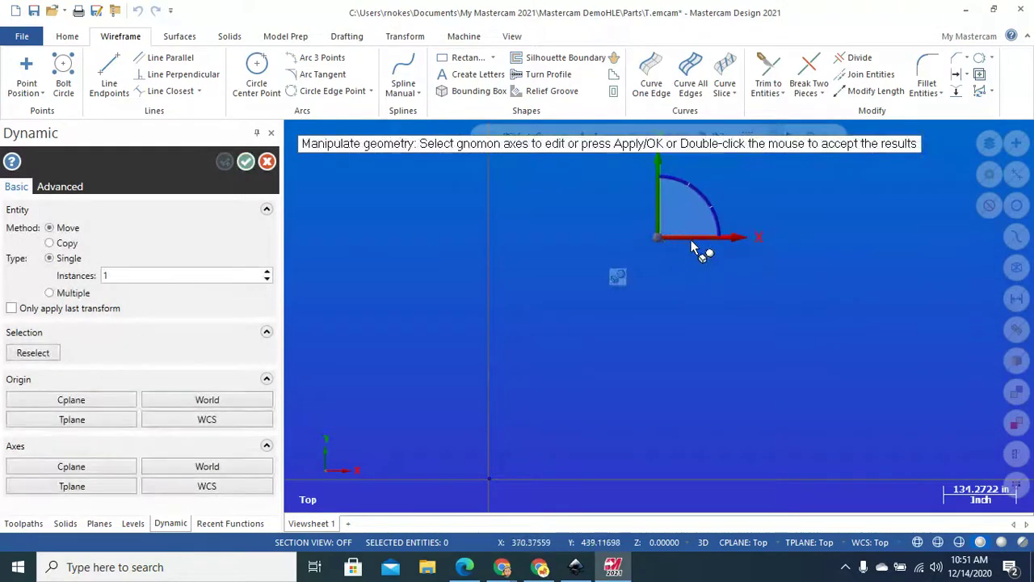
{"action": "left_click", "coordinate": [661, 161]}
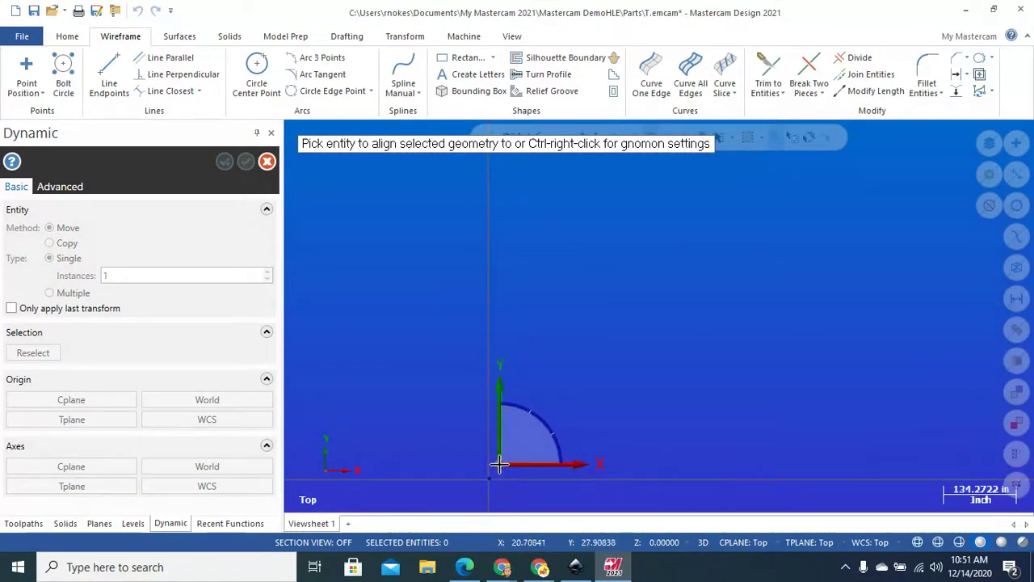
{"action": "left_click", "coordinate": [498, 463]}
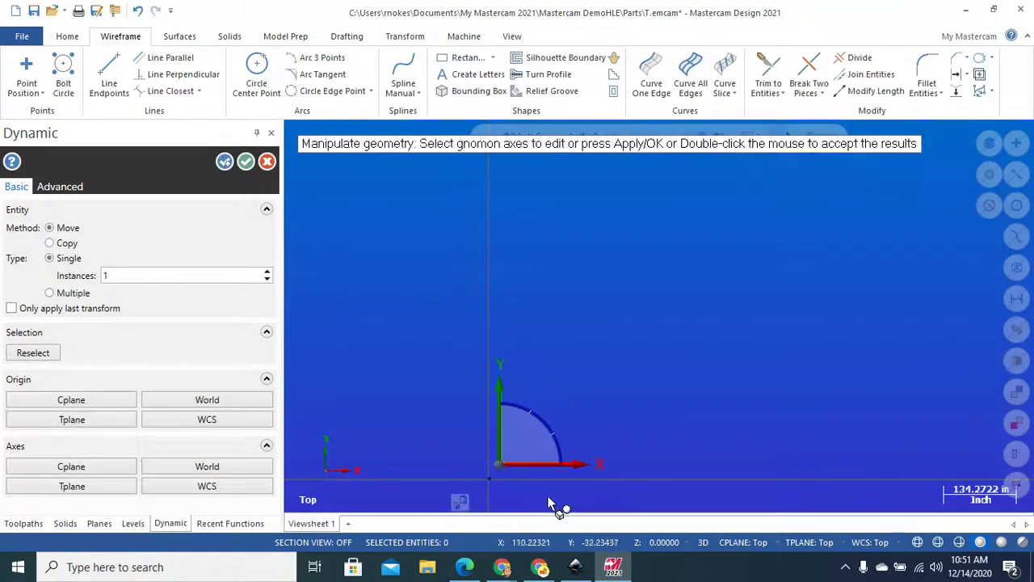
{"action": "left_click", "coordinate": [499, 387]}
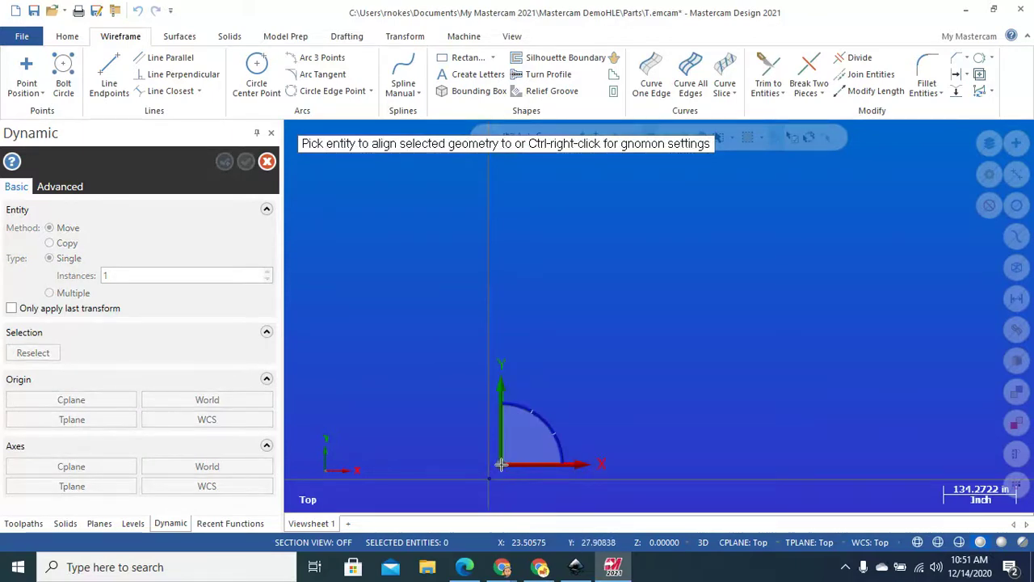
{"action": "left_click", "coordinate": [500, 463]}
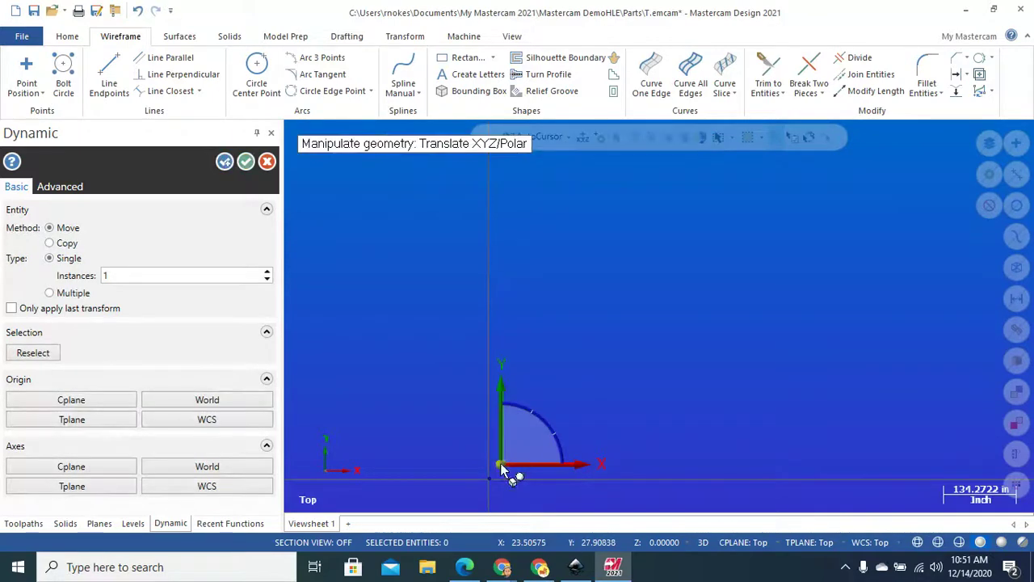
Move the scaled Batman outline onto the 4-inch square at the origin by relocating the Dynamic gnomon's origin
{"action": "right_click", "coordinate": [386, 300]}
{"action": "left_click", "coordinate": [423, 363]}
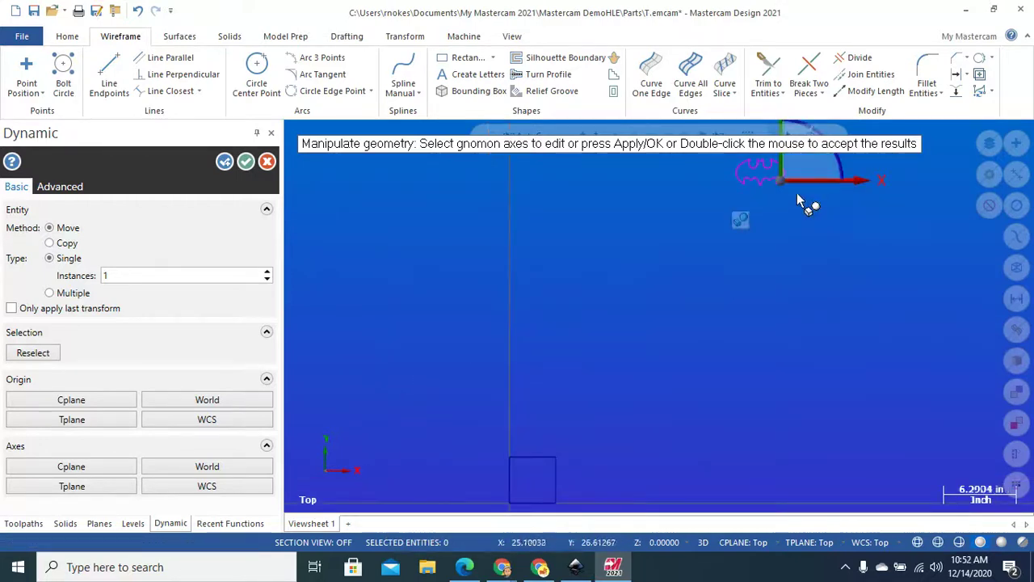
{"action": "left_click", "coordinate": [781, 186]}
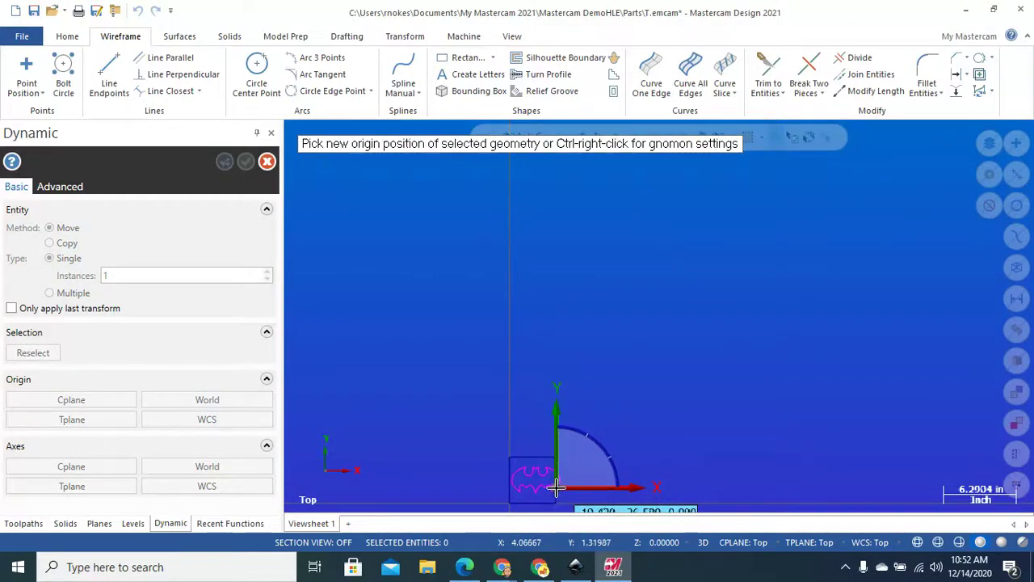
{"action": "left_click", "coordinate": [556, 486]}
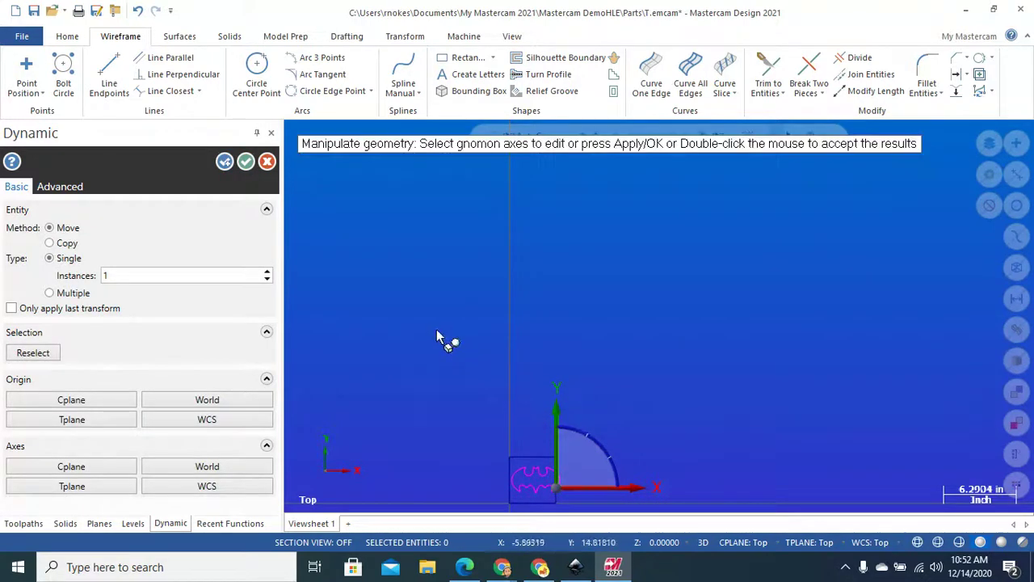
Shift the Batman outline about 0.285 in in negative X to center it horizontally on the square, and accept the Dynamic transform
{"action": "right_click", "coordinate": [400, 325]}
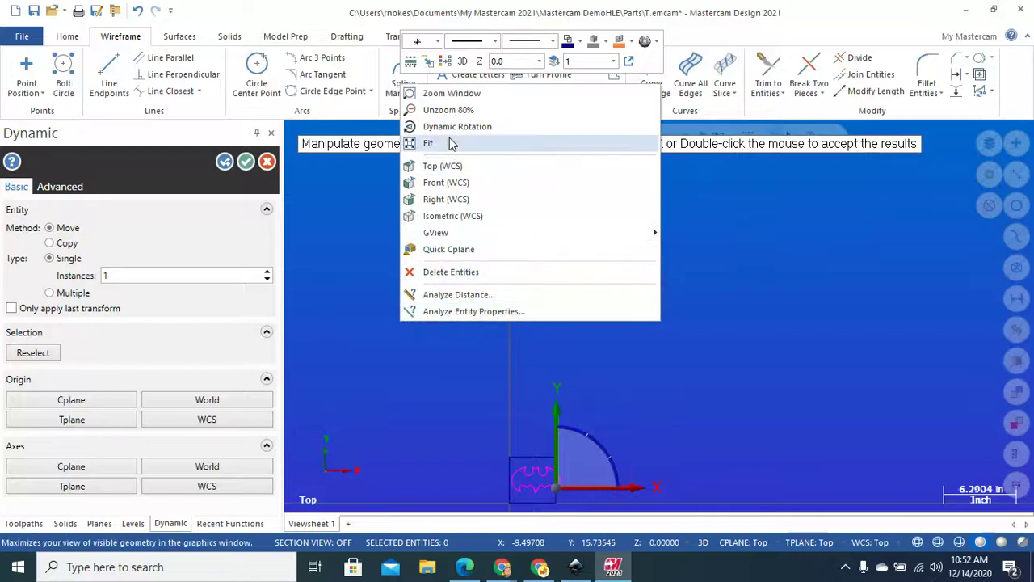
{"action": "left_click", "coordinate": [436, 144]}
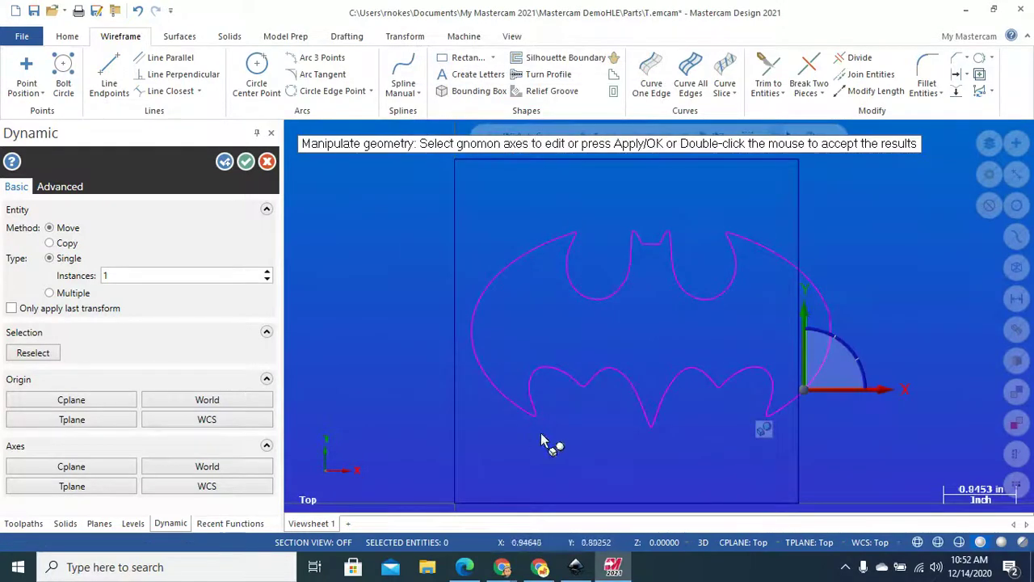
{"action": "left_click", "coordinate": [802, 387]}
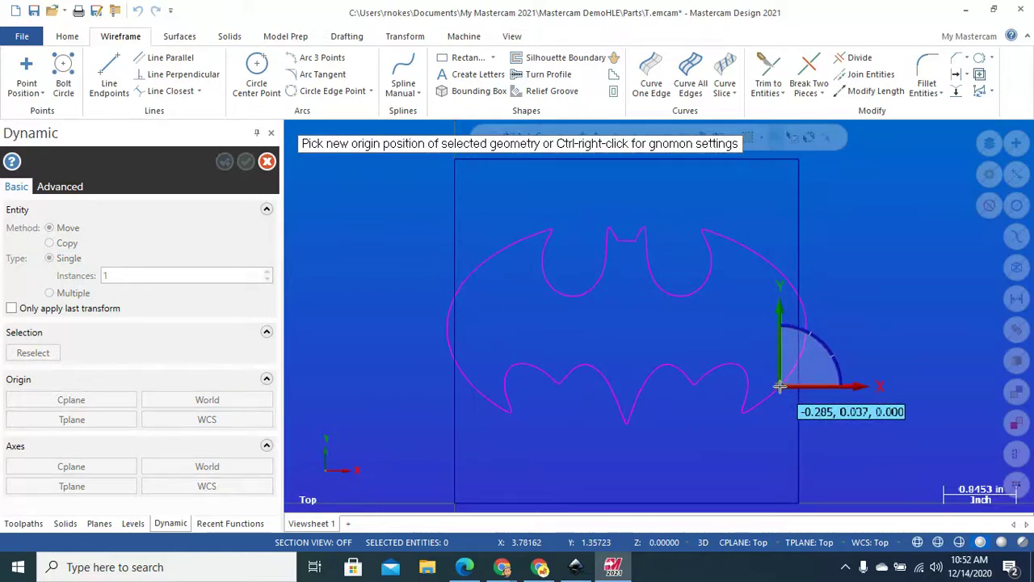
{"action": "left_click", "coordinate": [780, 391]}
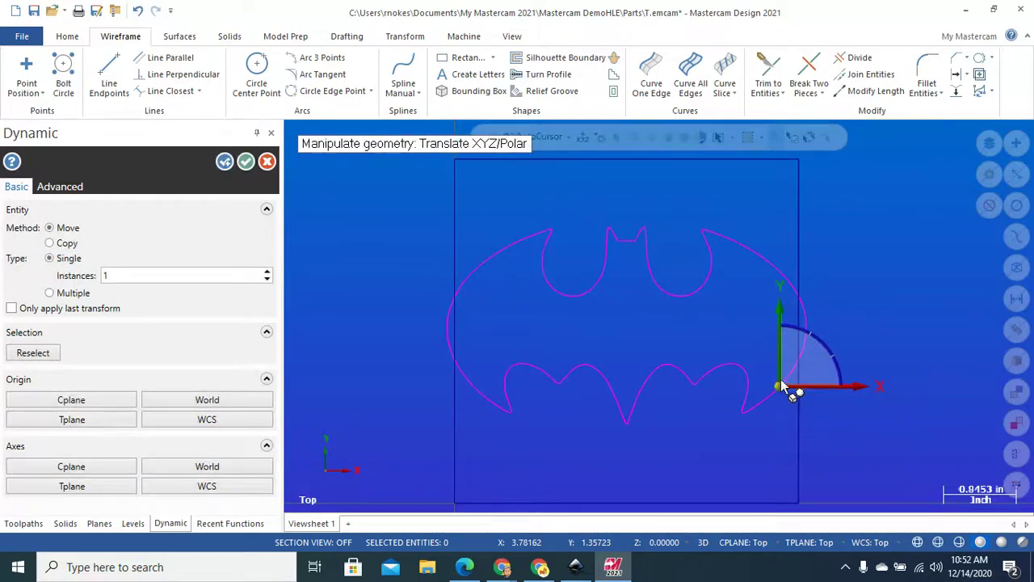
{"action": "left_click", "coordinate": [246, 162]}
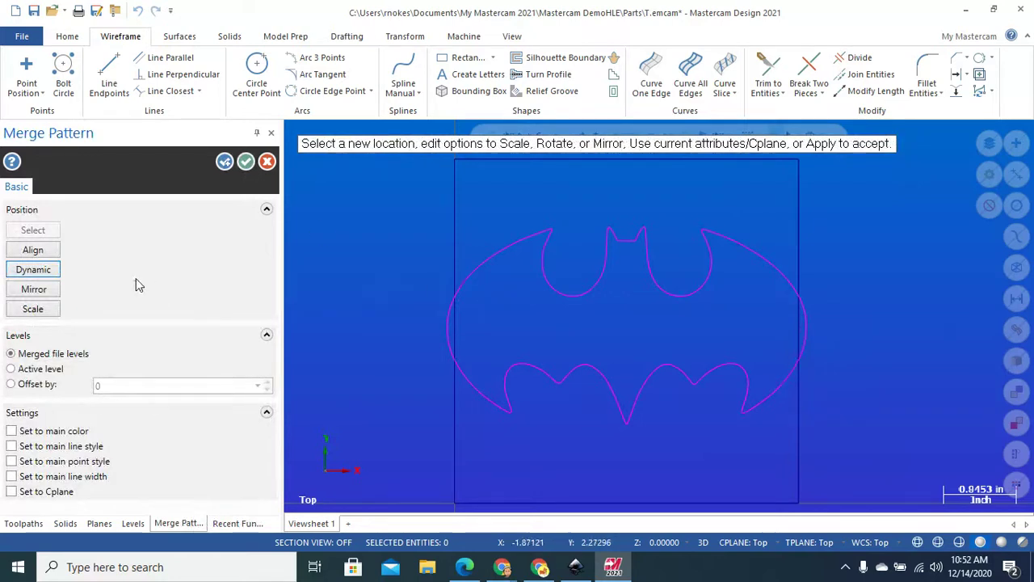
Scale the whole Batman outline uniformly by a factor of 0.9 about its center using the Move method, and accept the merge
{"action": "left_click", "coordinate": [33, 310]}
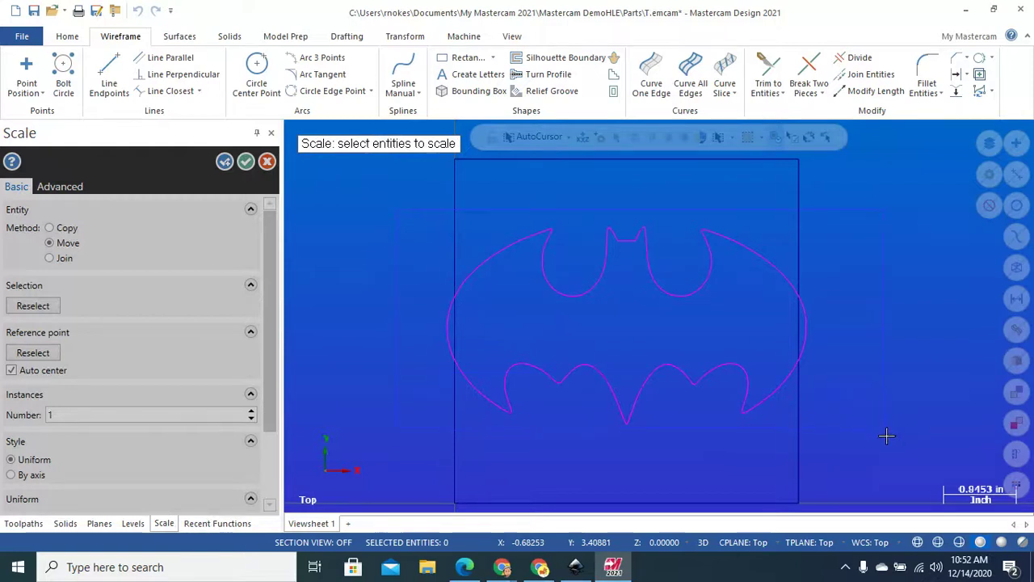
{"action": "left_click", "coordinate": [800, 335]}
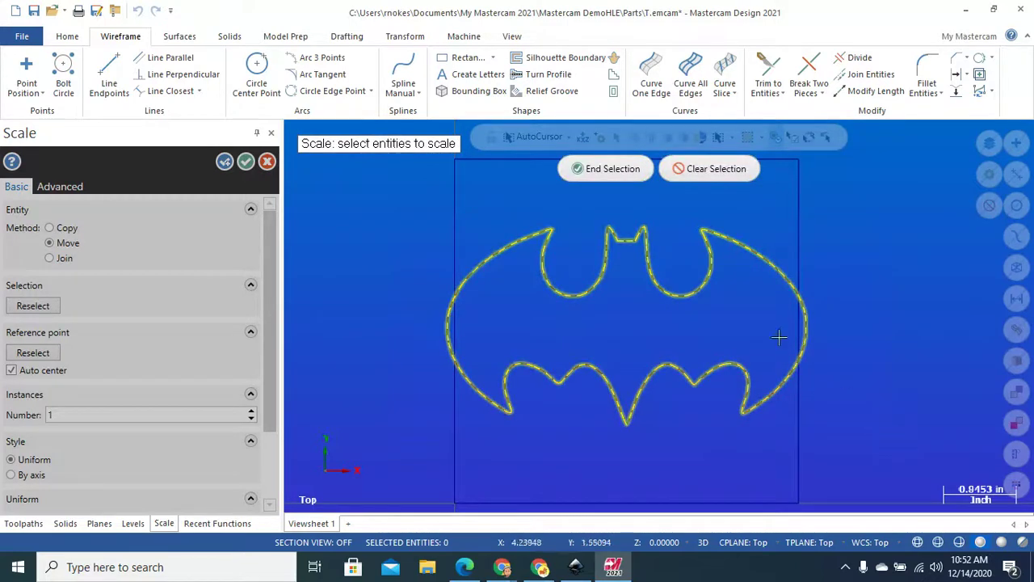
{"action": "left_click", "coordinate": [608, 169]}
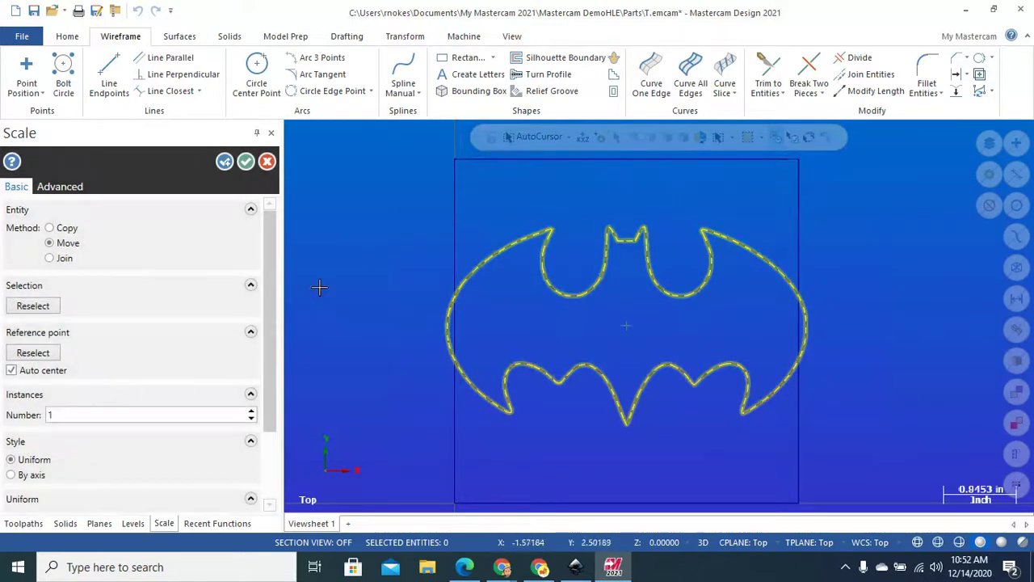
{"action": "left_click_drag", "start_coordinate": [266, 282], "coordinate": [277, 458]}
{"action": "left_click", "coordinate": [73, 455]}
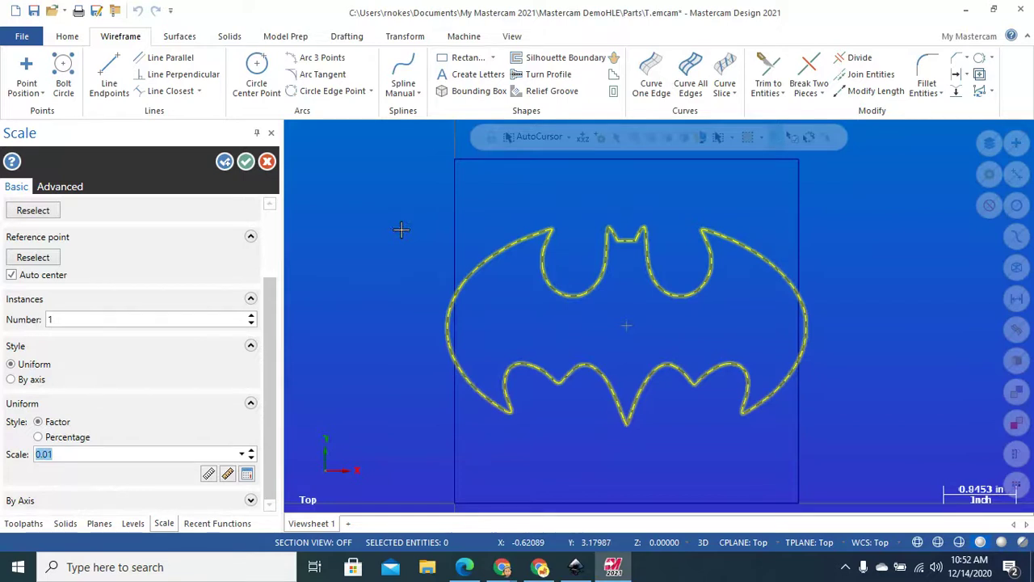
{"action": "key", "text": "Return"}
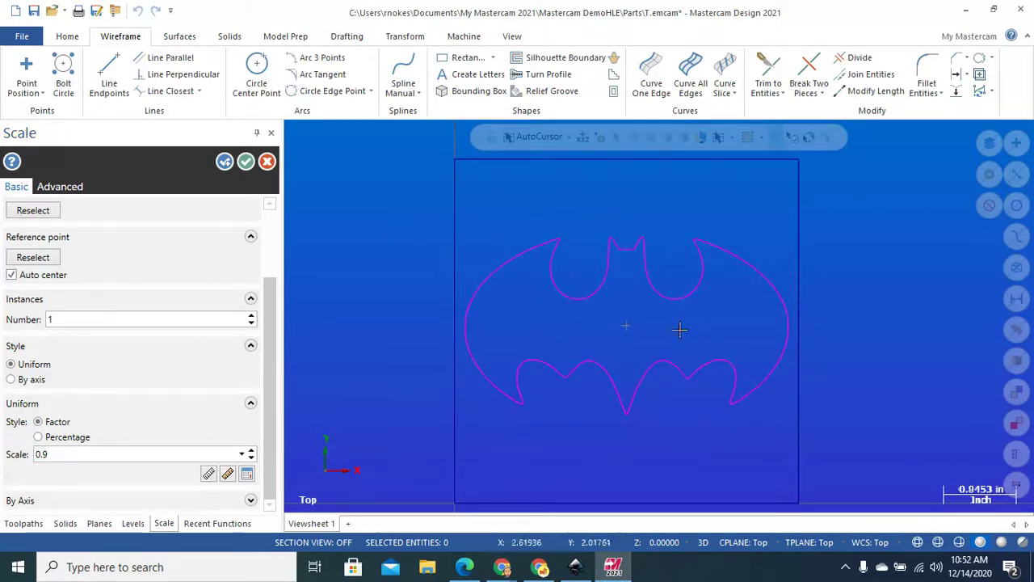
{"action": "left_click", "coordinate": [246, 163]}
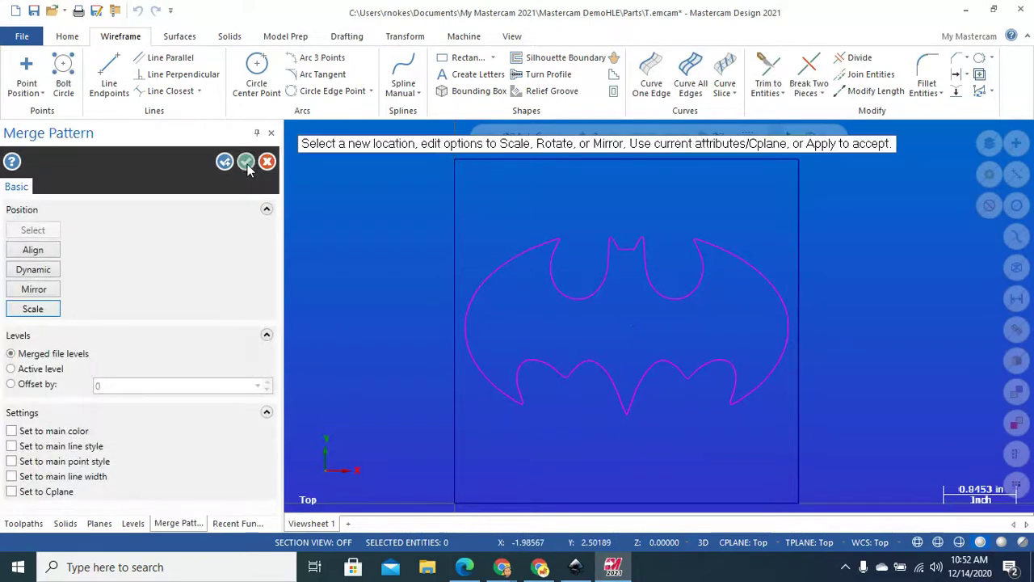
{"action": "left_click", "coordinate": [246, 163]}
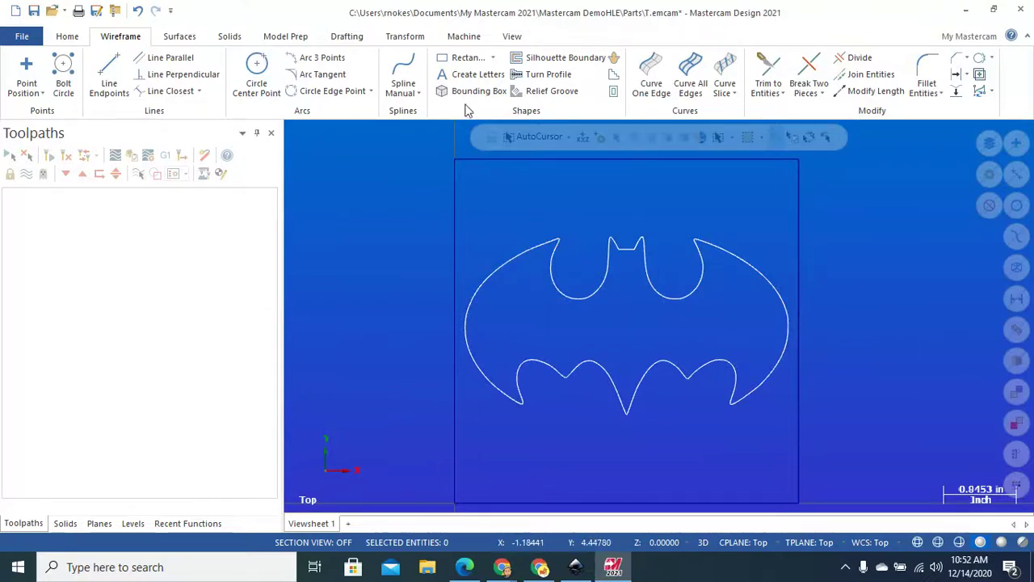
Start creating wireframe letters with the Lucida Handwriting TrueType font
{"action": "left_click", "coordinate": [475, 75]}
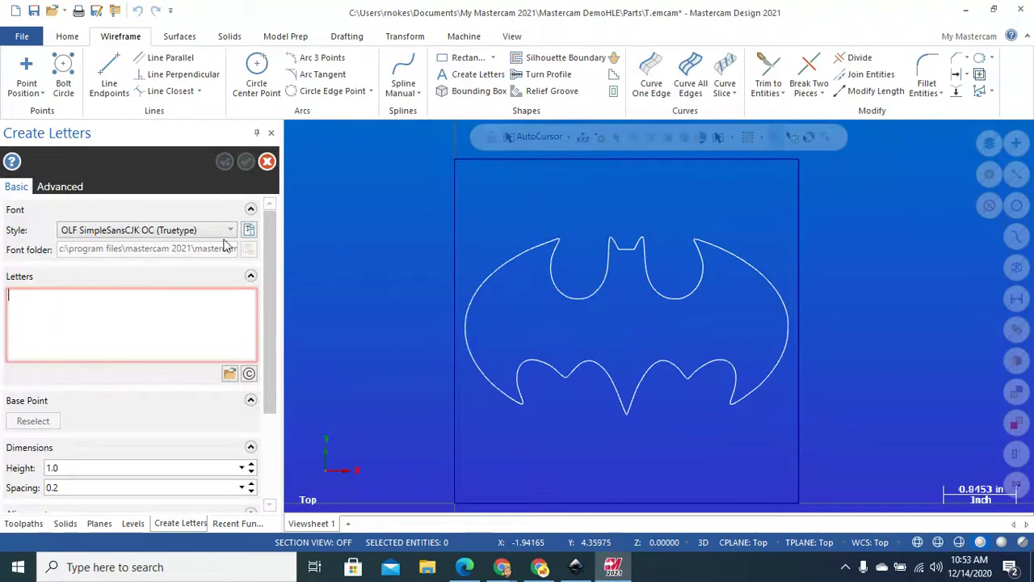
{"action": "left_click", "coordinate": [249, 229]}
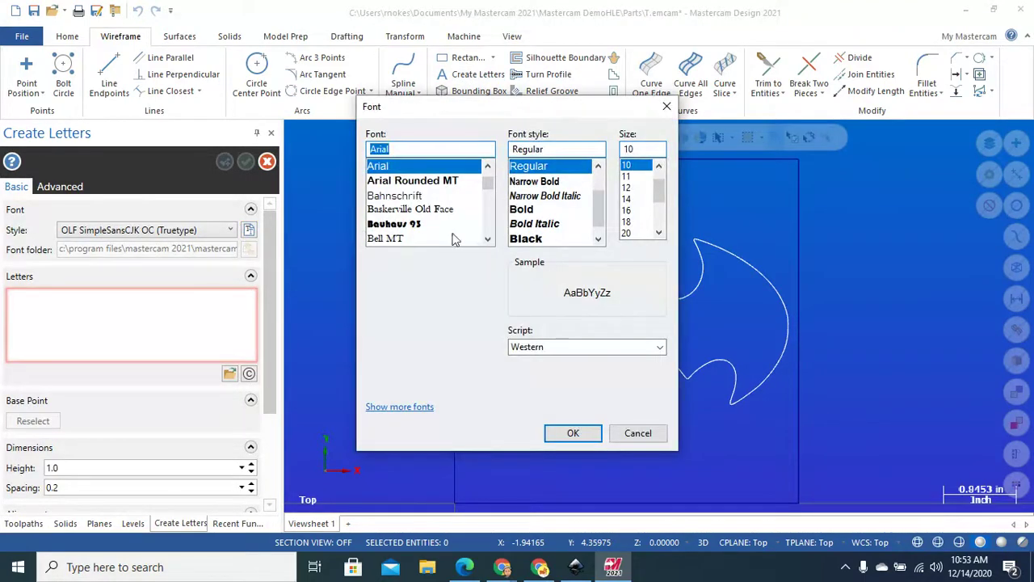
{"action": "left_click_drag", "start_coordinate": [489, 187], "coordinate": [489, 205]}
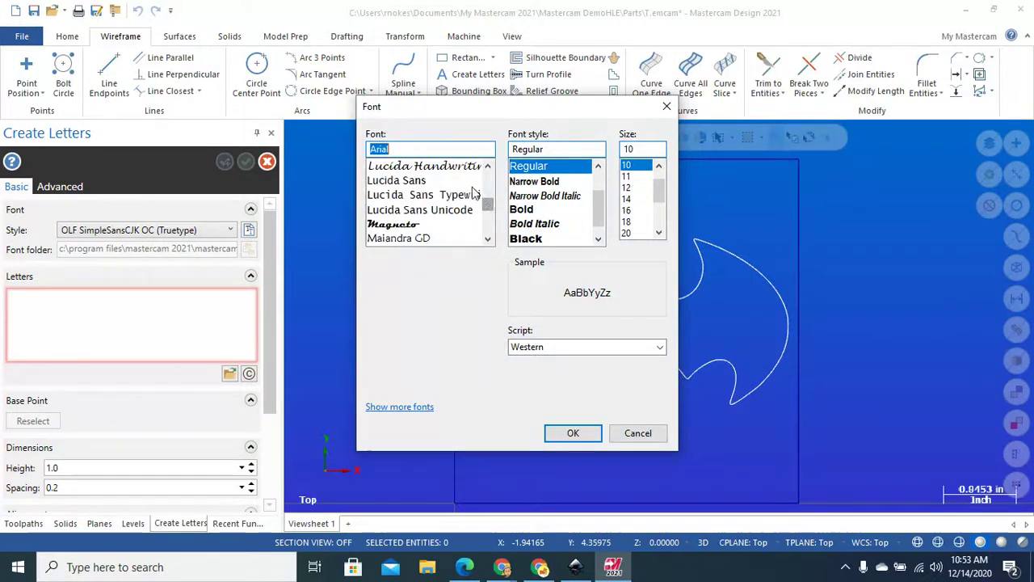
{"action": "left_click", "coordinate": [457, 166]}
{"action": "left_click", "coordinate": [573, 434]}
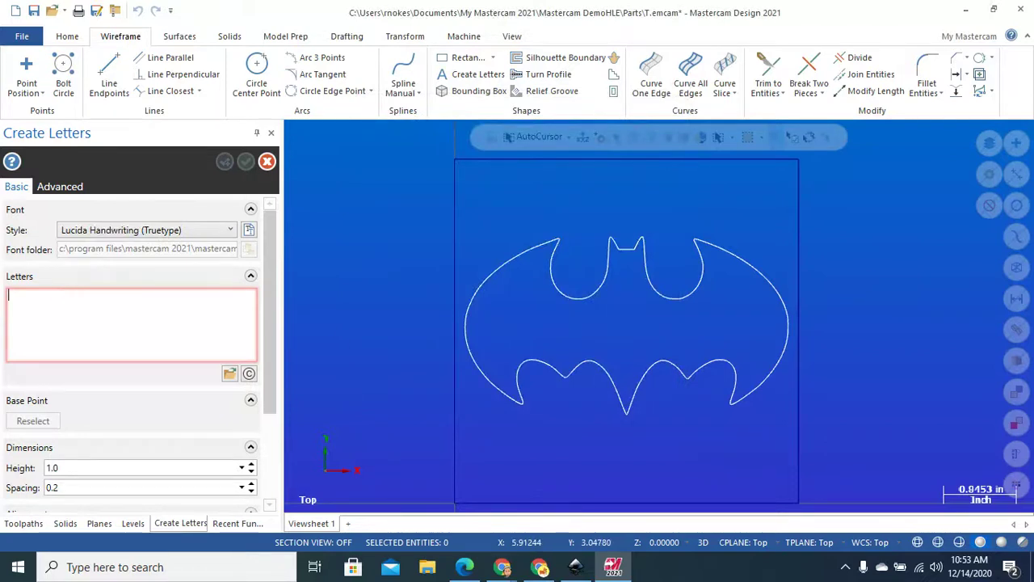
Create the letters BATMAN with a height of 0.5, placing them above the bat outline at about X 0.33, Y 3.30
{"action": "type", "text": "BATMAN"}
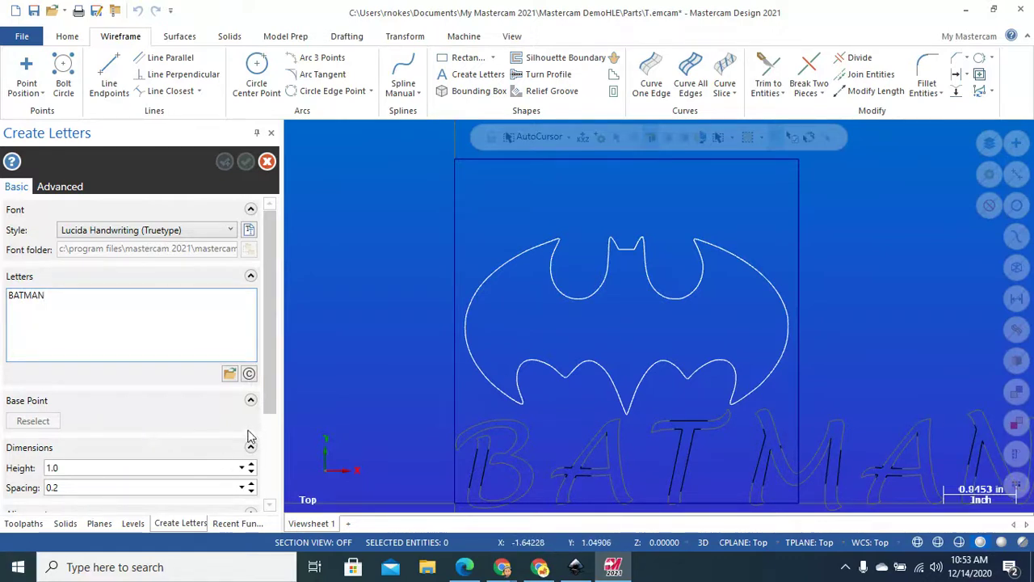
{"action": "scroll", "coordinate": [129, 380], "scroll_direction": "down", "scroll_amount": 2}
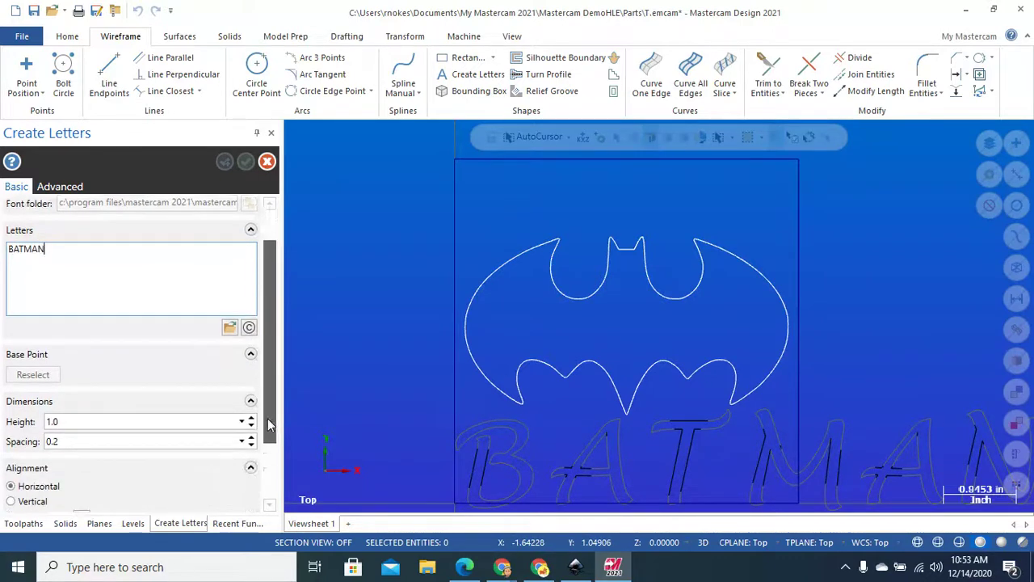
{"action": "double_click", "coordinate": [64, 394]}
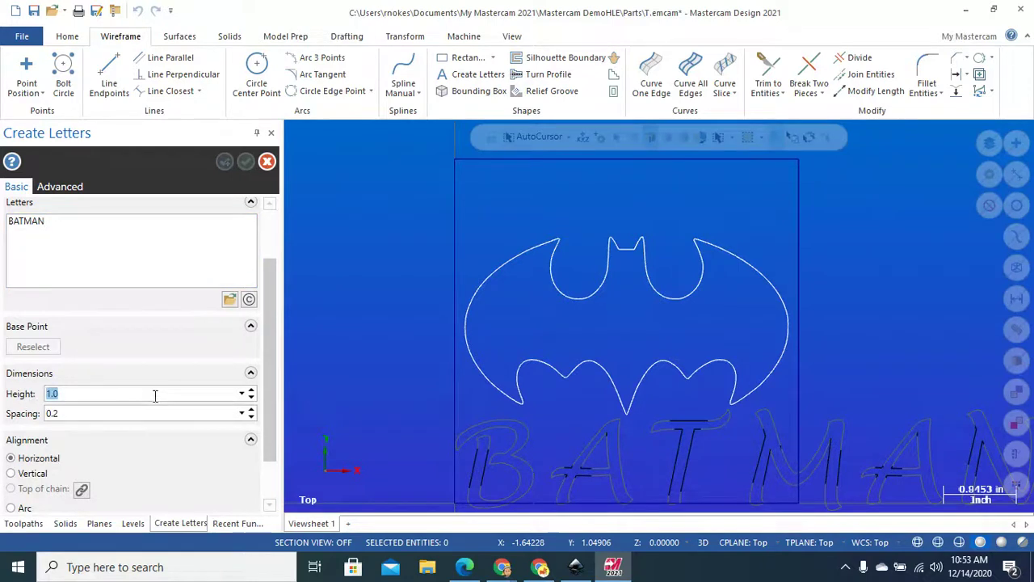
{"action": "type", "text": ".5"}
{"action": "key", "text": "Return"}
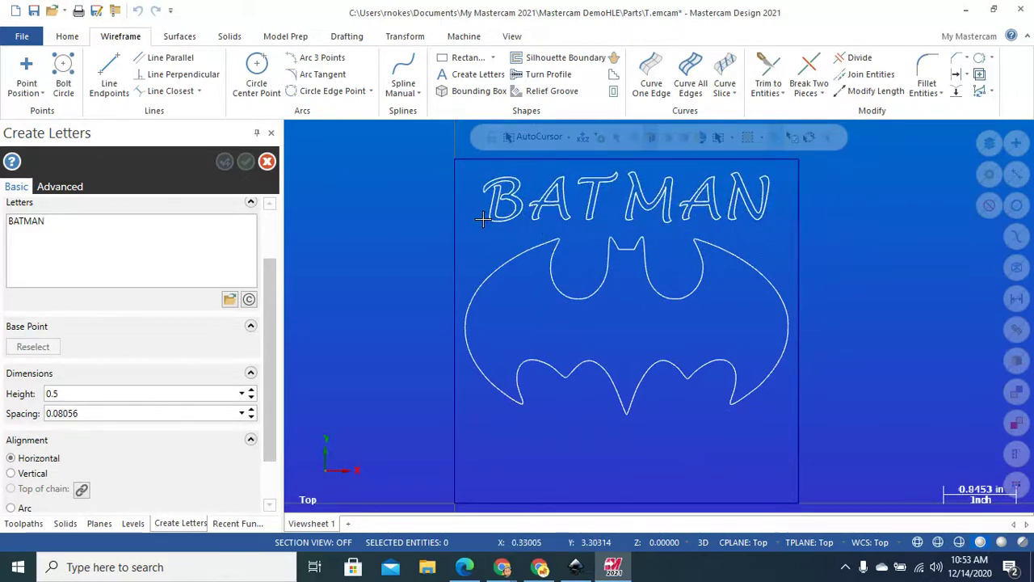
{"action": "left_click", "coordinate": [482, 219]}
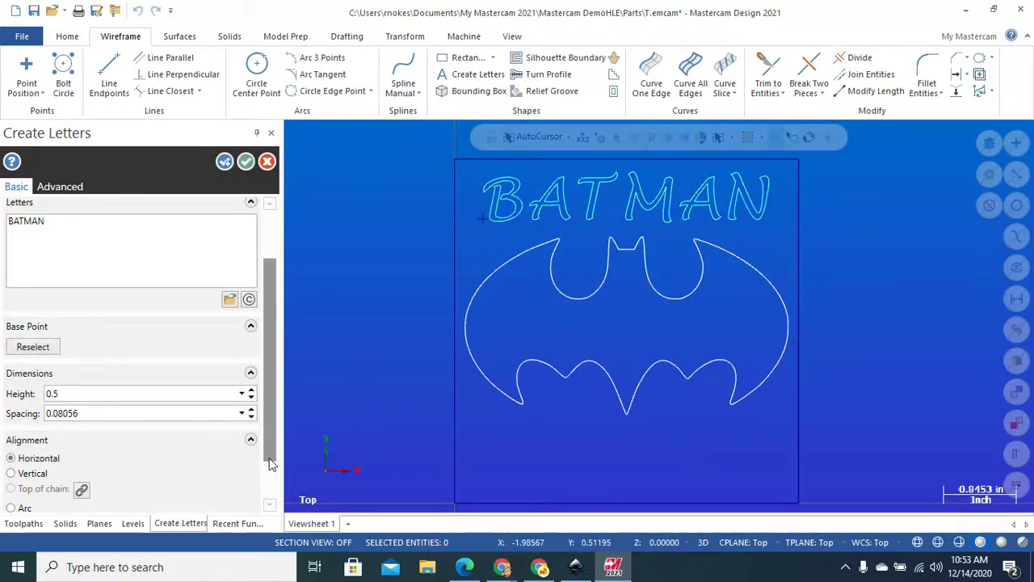
{"action": "left_click", "coordinate": [247, 162]}
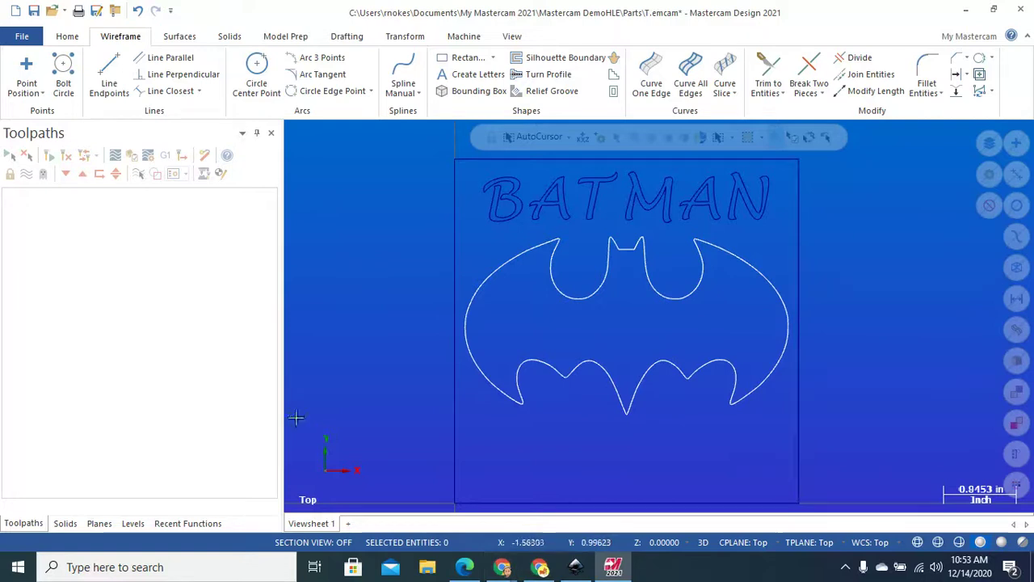
Add a default Mill machine group to the part
{"action": "left_click", "coordinate": [463, 36]}
{"action": "left_click", "coordinate": [22, 81]}
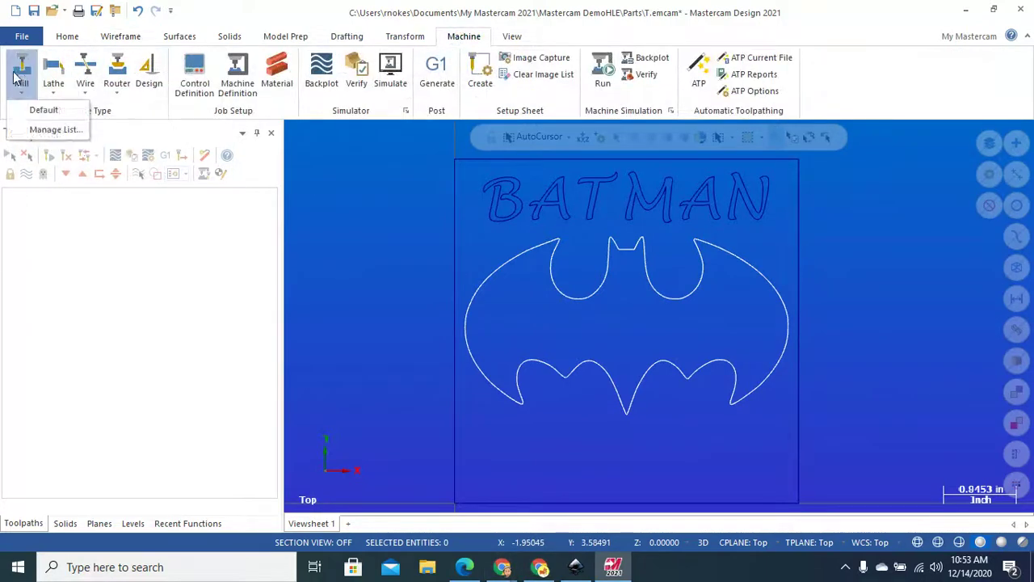
{"action": "left_click", "coordinate": [43, 111]}
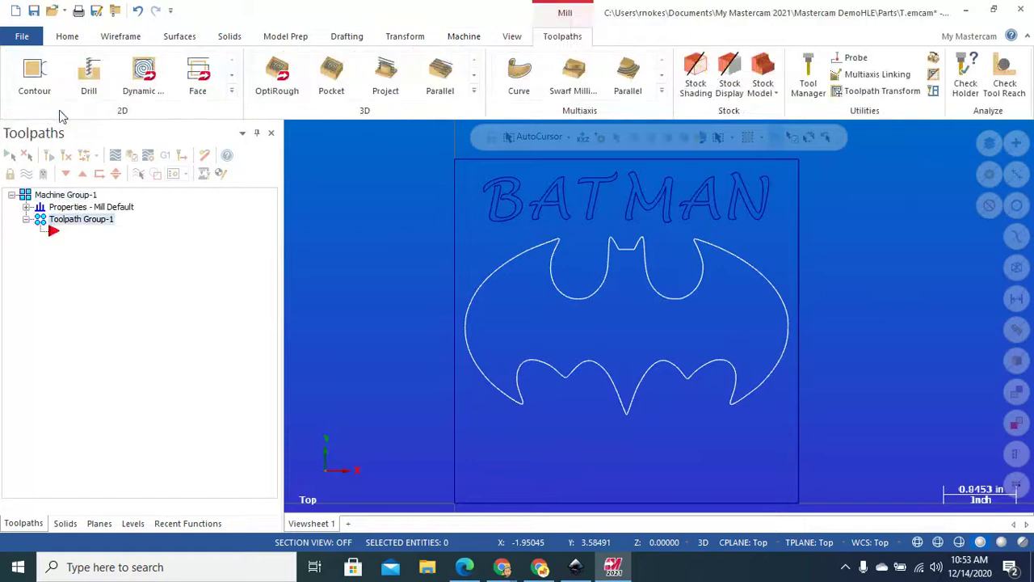
Start a 2D Contour toolpath and window-chain the BATMAN letters and the bat outline inside the square
{"action": "left_click", "coordinate": [36, 77]}
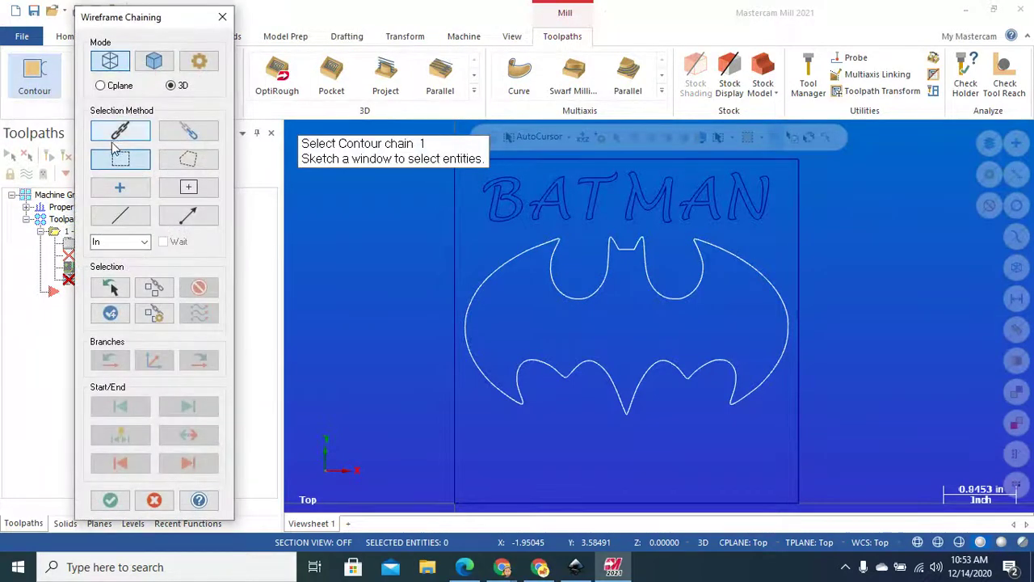
{"action": "left_click", "coordinate": [119, 159]}
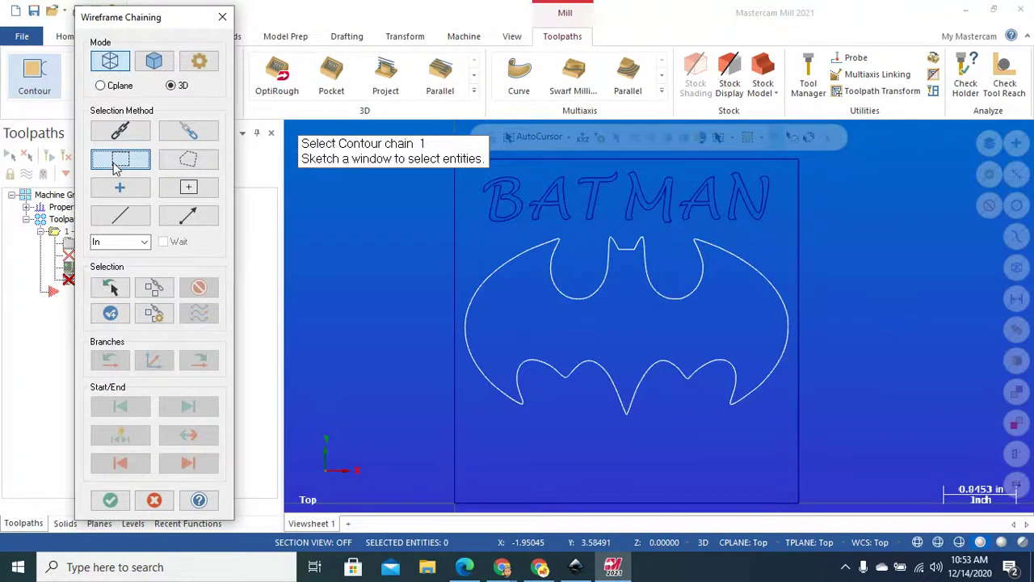
{"action": "left_click", "coordinate": [460, 443]}
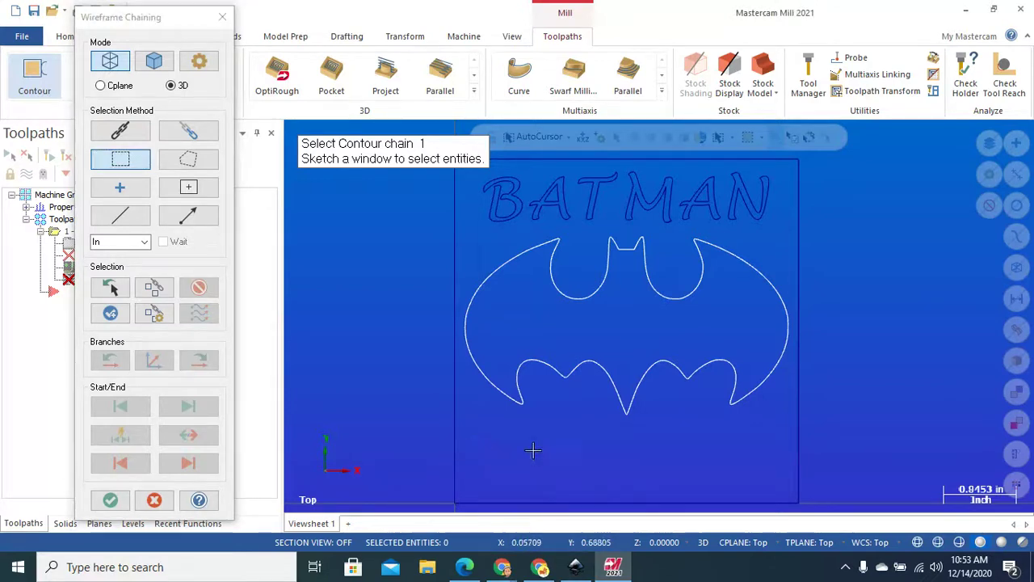
{"action": "left_click", "coordinate": [796, 173]}
{"action": "left_click", "coordinate": [752, 210]}
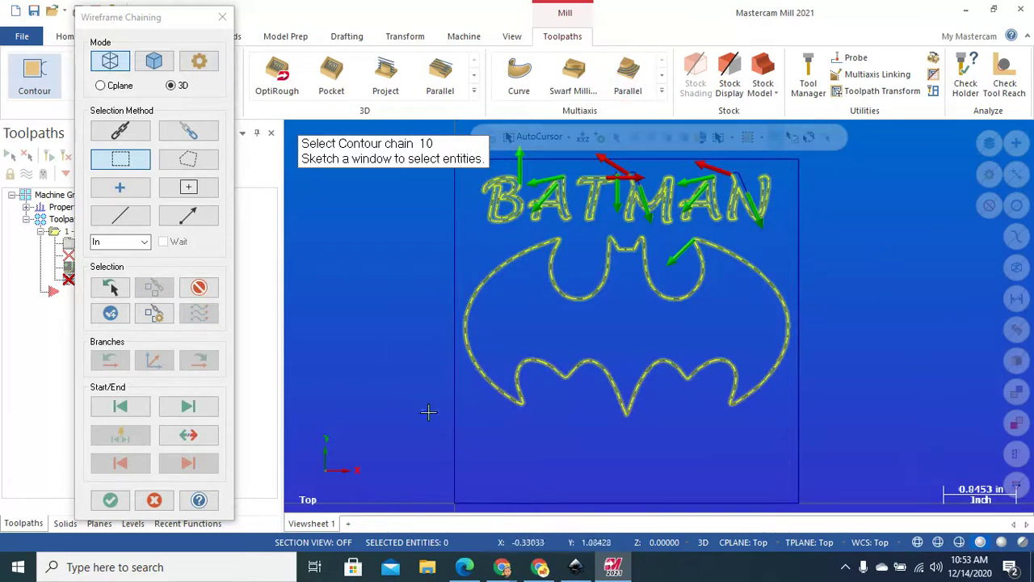
{"action": "left_click", "coordinate": [110, 500]}
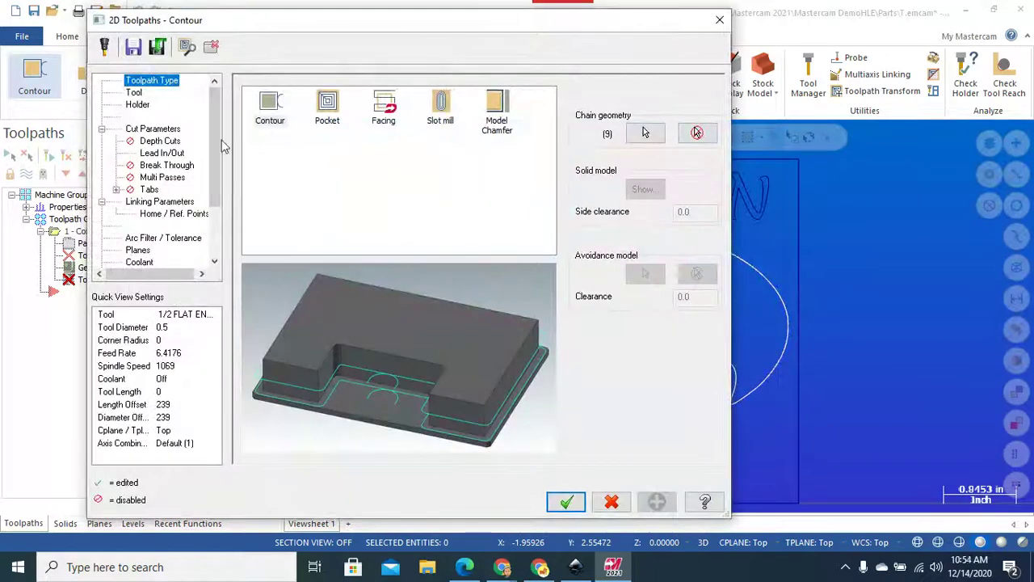
Choose the 1/32 flat endmill from the Mill_Inch tool library for the contour toolpath
{"action": "left_click", "coordinate": [134, 93]}
{"action": "right_click", "coordinate": [300, 154]}
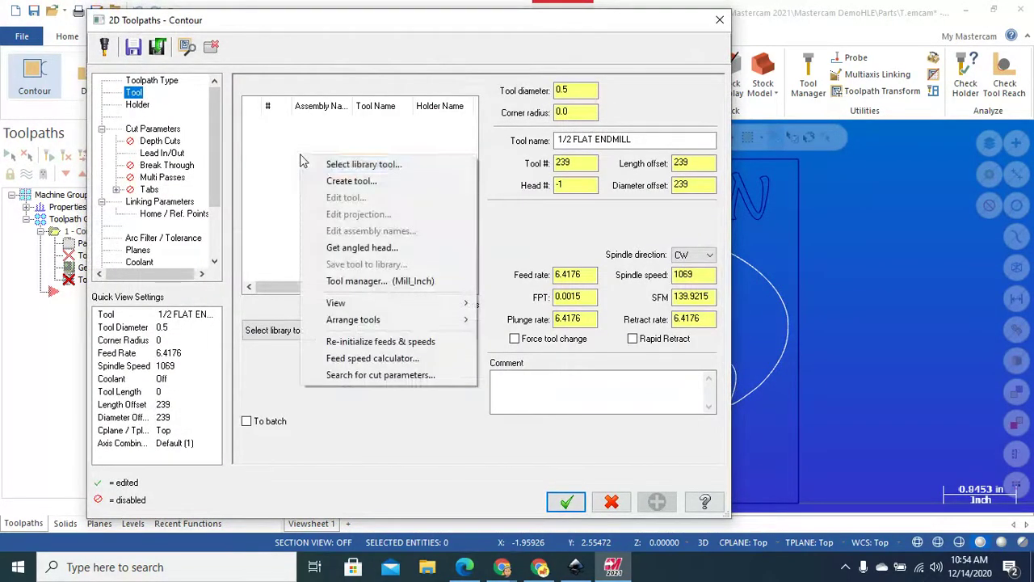
{"action": "left_click", "coordinate": [353, 165]}
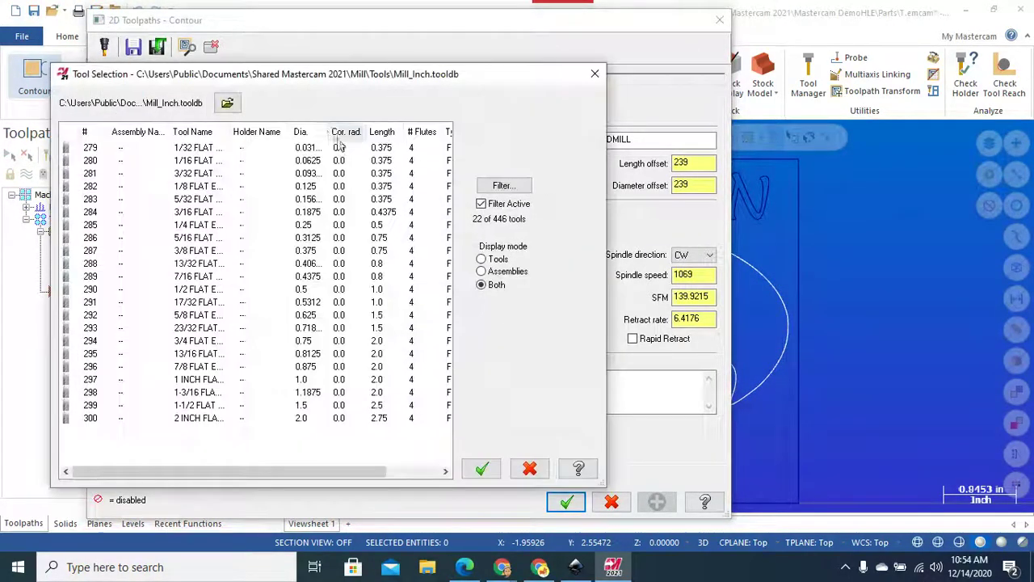
{"action": "left_click", "coordinate": [209, 151]}
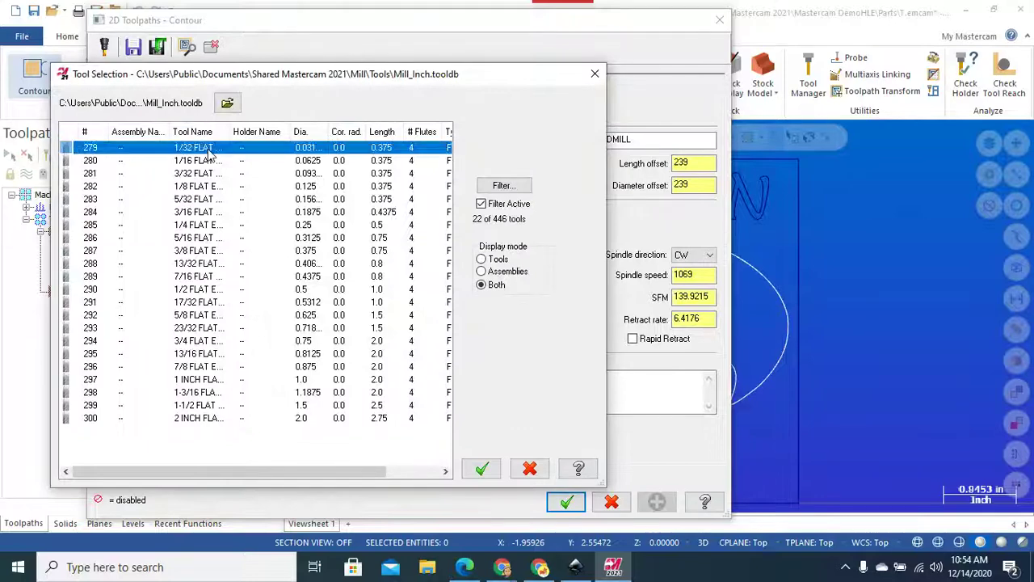
{"action": "left_click", "coordinate": [482, 469]}
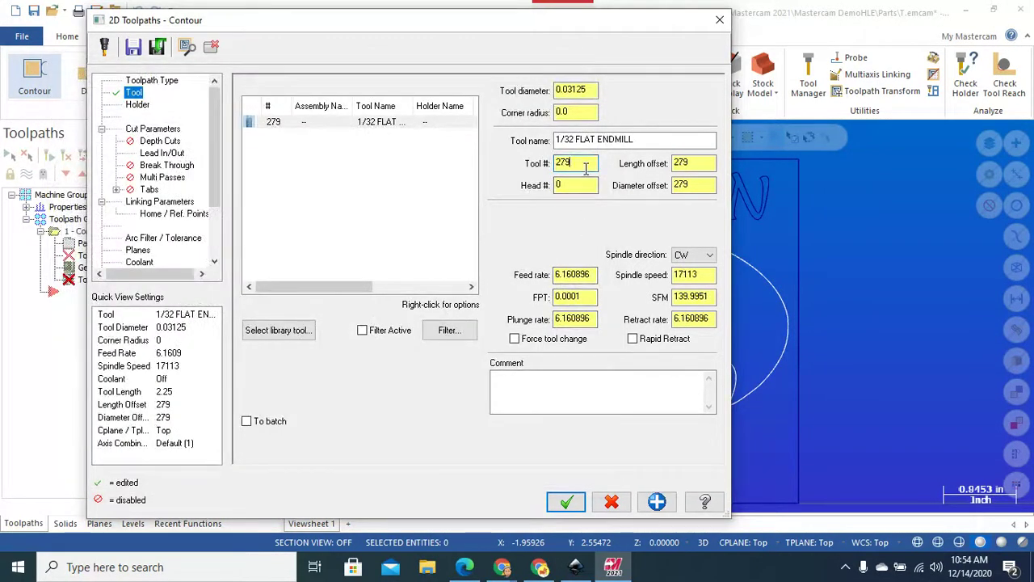
Set the endmill's tool number and length offset to 1, spindle speed to 5000 and feed rate to 20
{"action": "type", "text": "1"}
{"action": "left_click", "coordinate": [686, 163]}
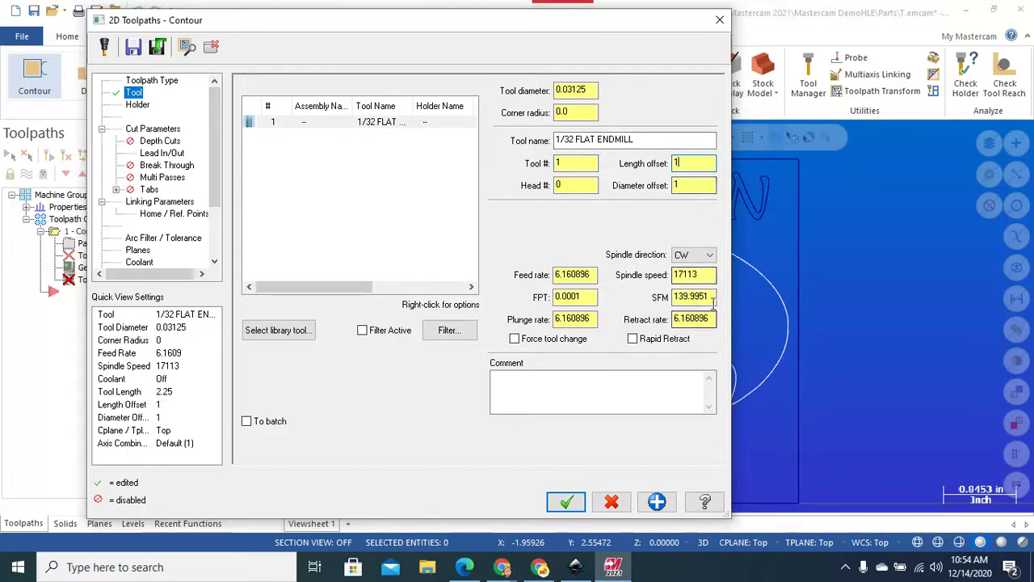
{"action": "left_click_drag", "start_coordinate": [707, 275], "coordinate": [662, 275]}
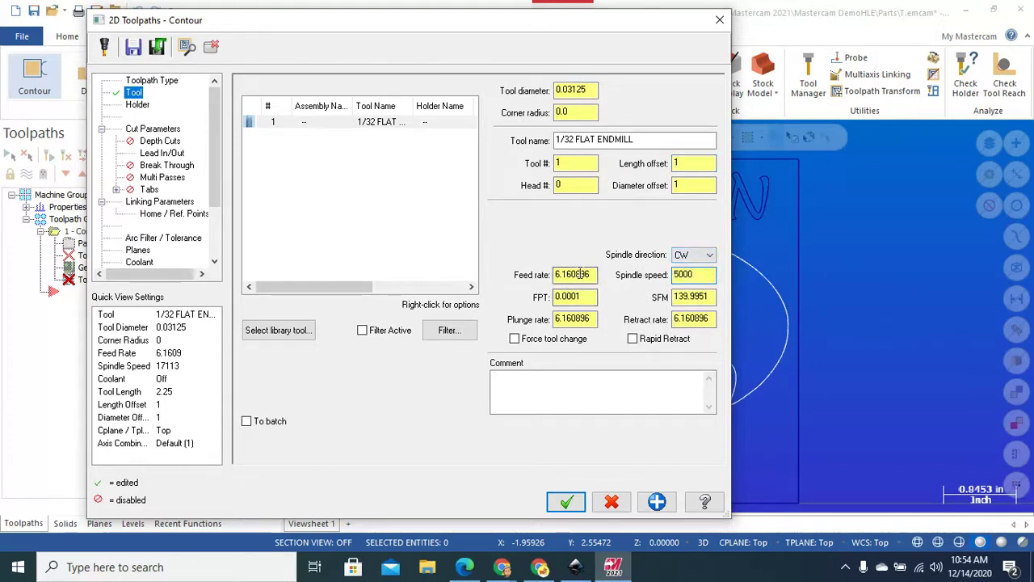
{"action": "left_click_drag", "start_coordinate": [590, 274], "coordinate": [547, 284]}
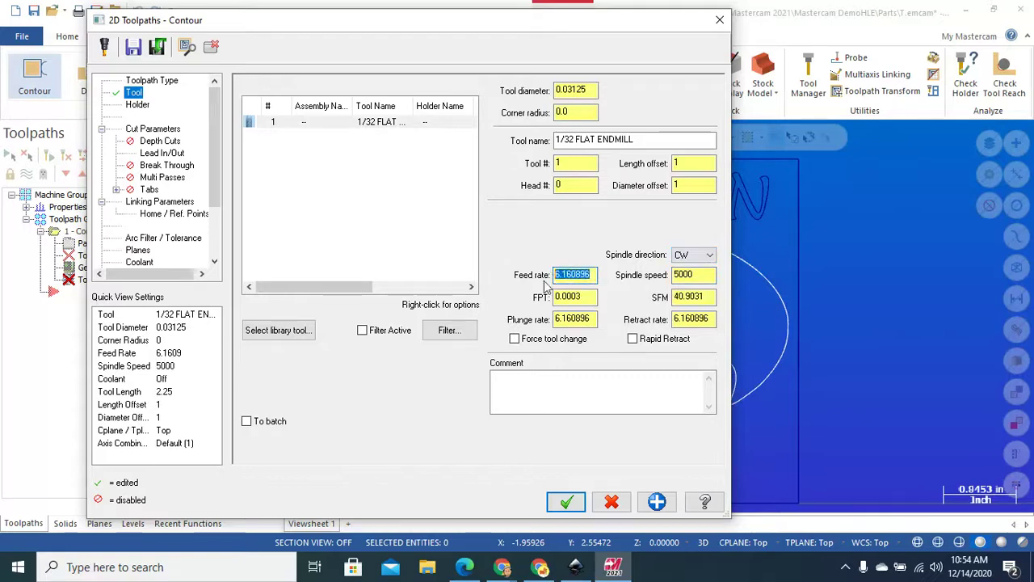
{"action": "type", "text": "20"}
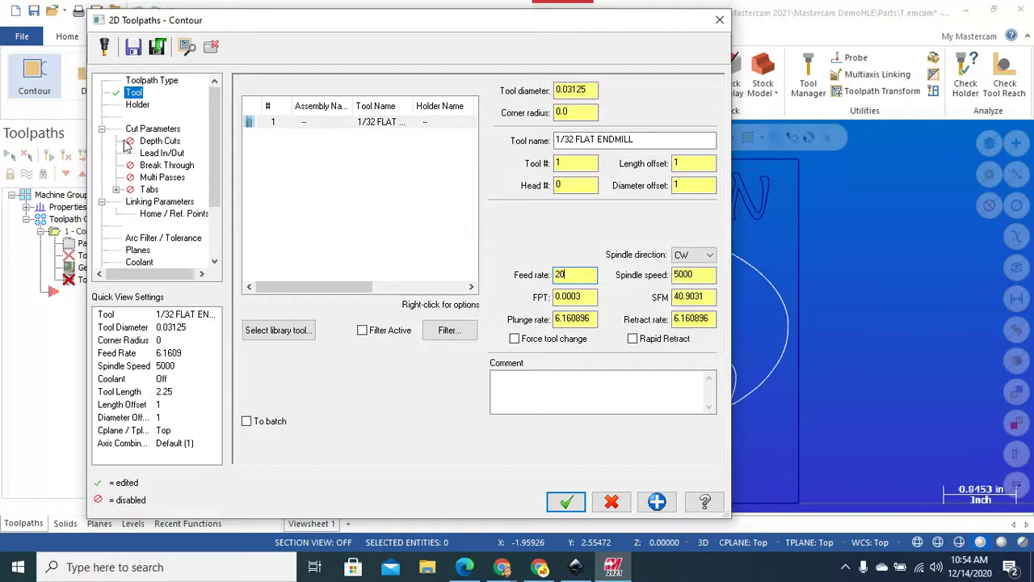
Set the contour's compensation type to Off and disable its lead in/out moves
{"action": "left_click", "coordinate": [153, 128]}
{"action": "left_click", "coordinate": [404, 107]}
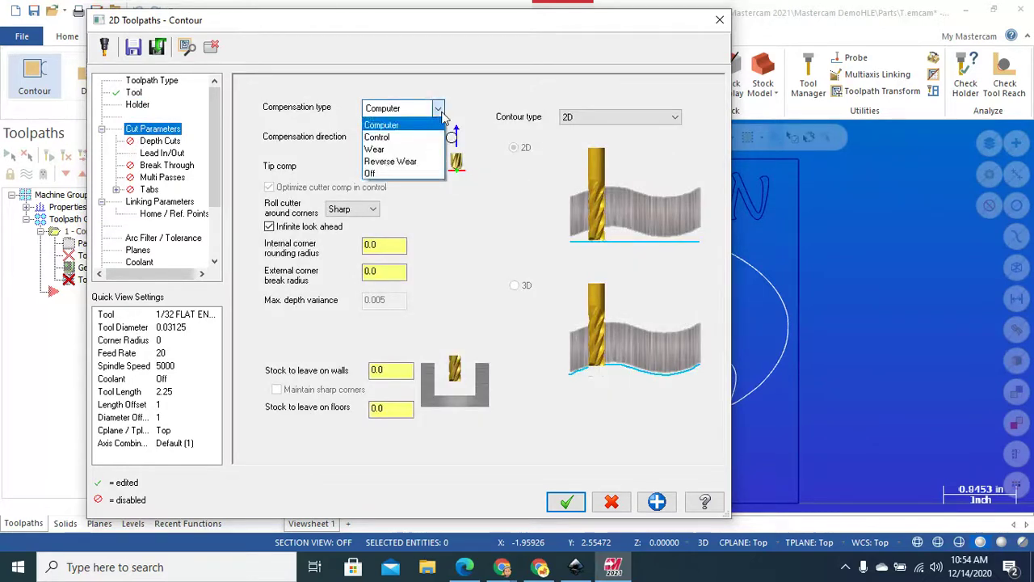
{"action": "left_click", "coordinate": [404, 173]}
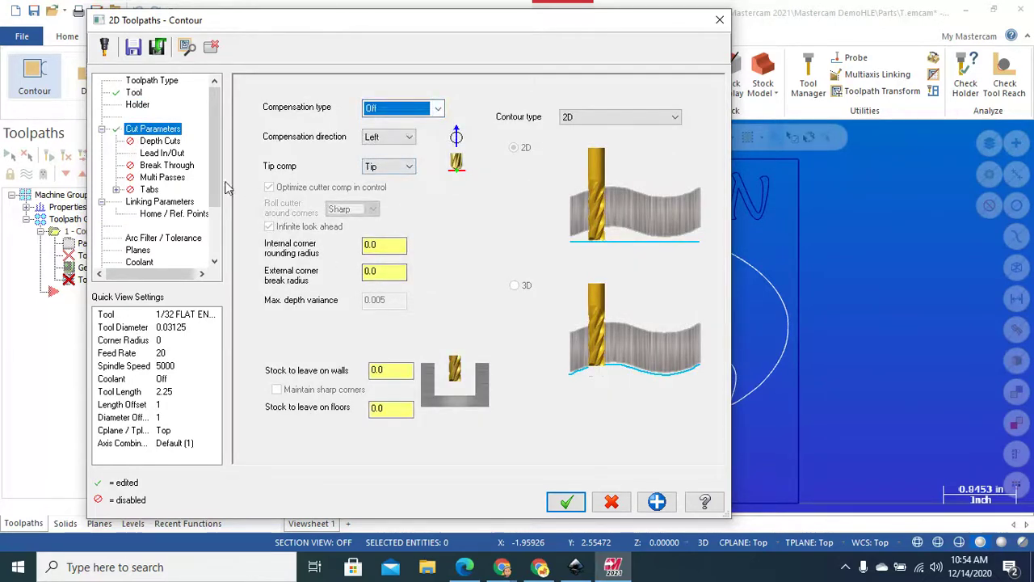
{"action": "left_click", "coordinate": [162, 153]}
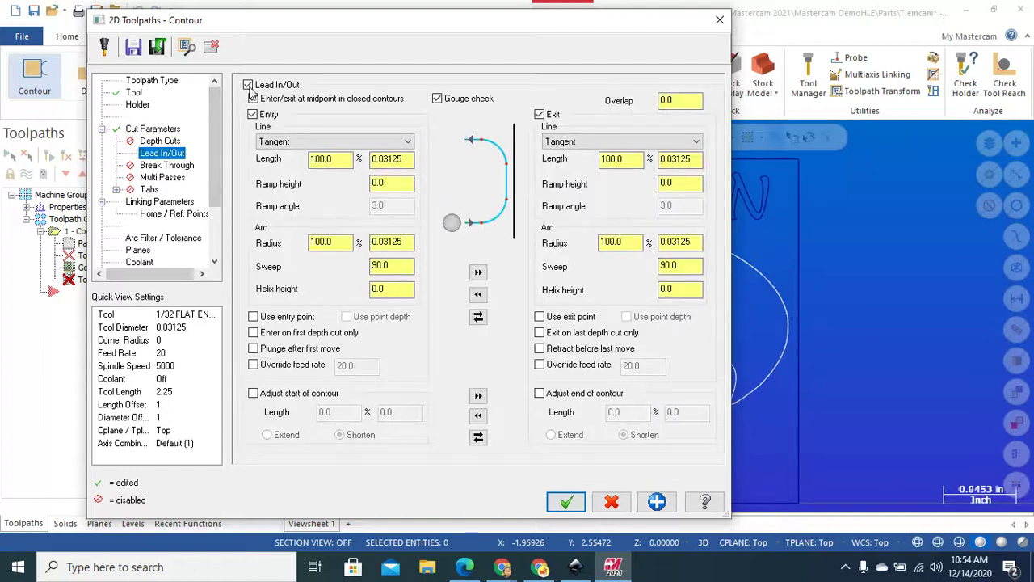
Set the contour's cutting depth to -0.02 in the linking parameters and generate the toolpath
{"action": "left_click", "coordinate": [172, 202]}
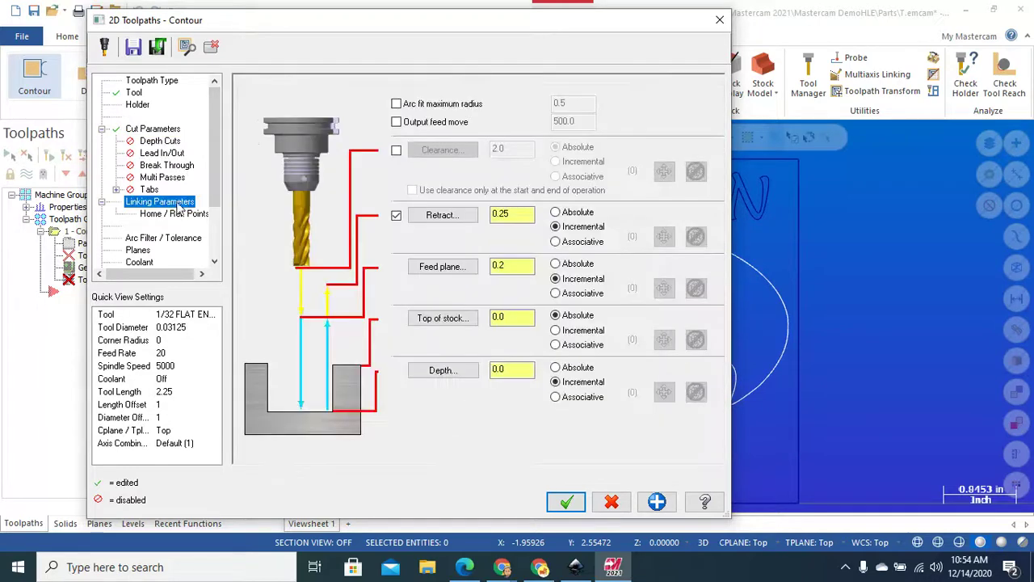
{"action": "double_click", "coordinate": [499, 369]}
{"action": "left_click", "coordinate": [566, 501]}
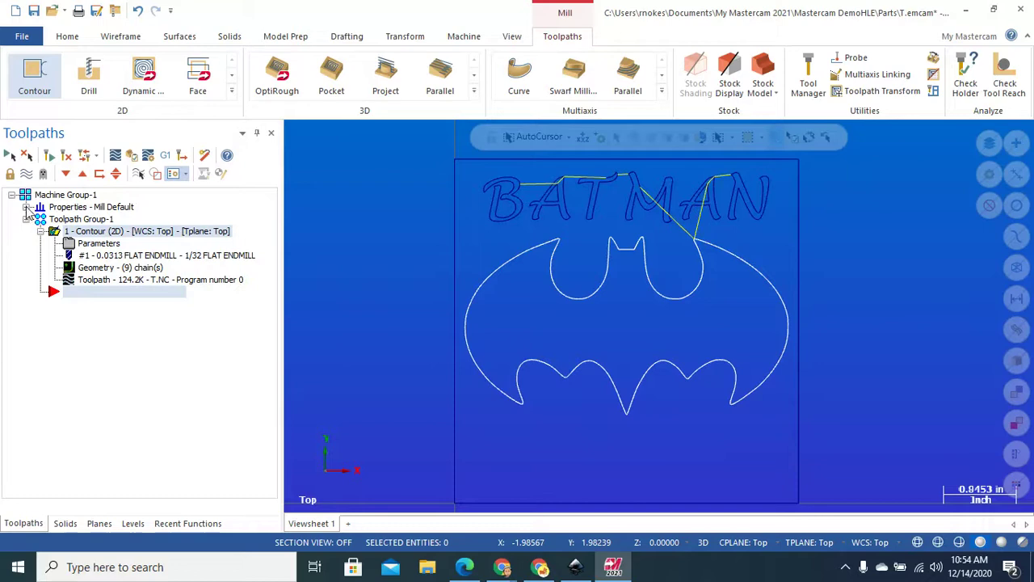
Define rectangular stock measuring 4 by 4 by 0.5 inches, with its origin at the lower-left corner of the top face
{"action": "left_click", "coordinate": [26, 207]}
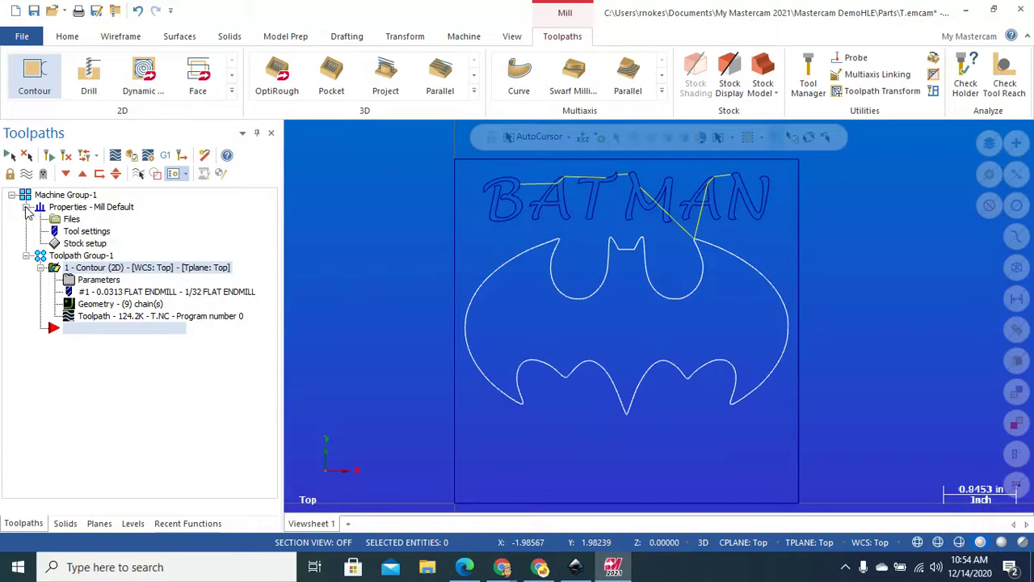
{"action": "double_click", "coordinate": [84, 243]}
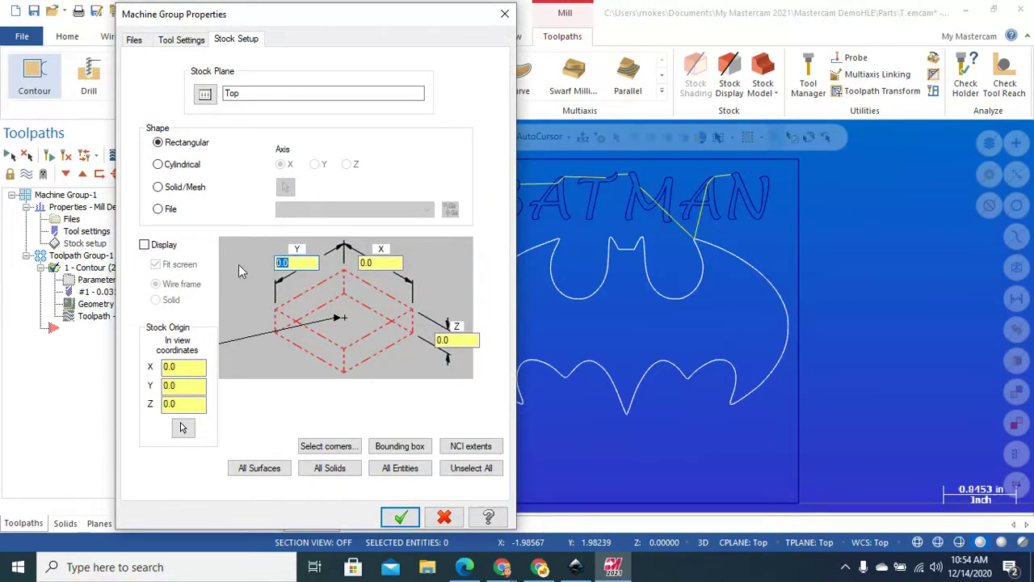
{"action": "type", "text": "4"}
{"action": "key", "text": "Tab"}
{"action": "type", "text": "4"}
{"action": "key", "text": "Tab"}
{"action": "left_click", "coordinate": [275, 310]}
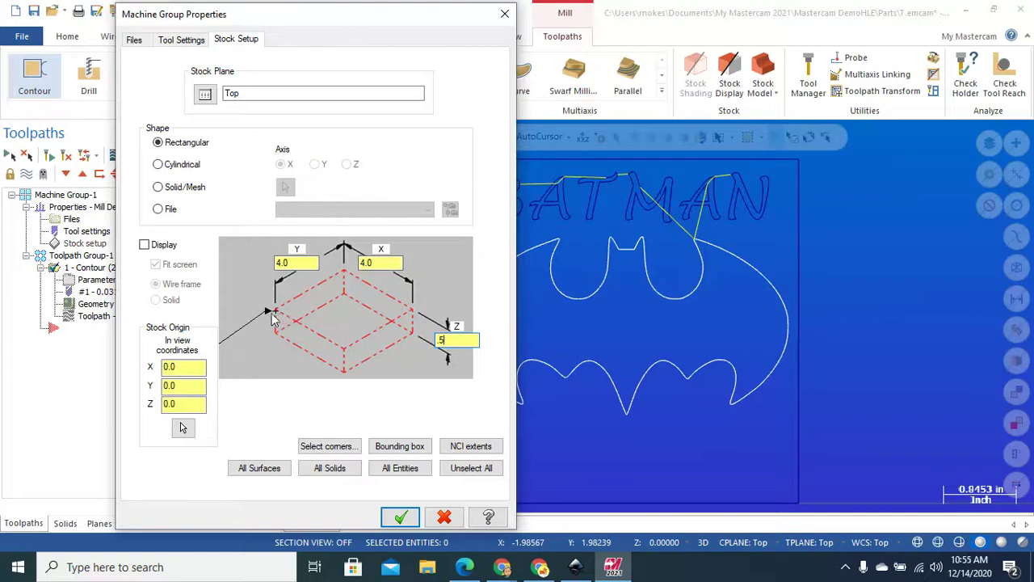
{"action": "left_click", "coordinate": [400, 517]}
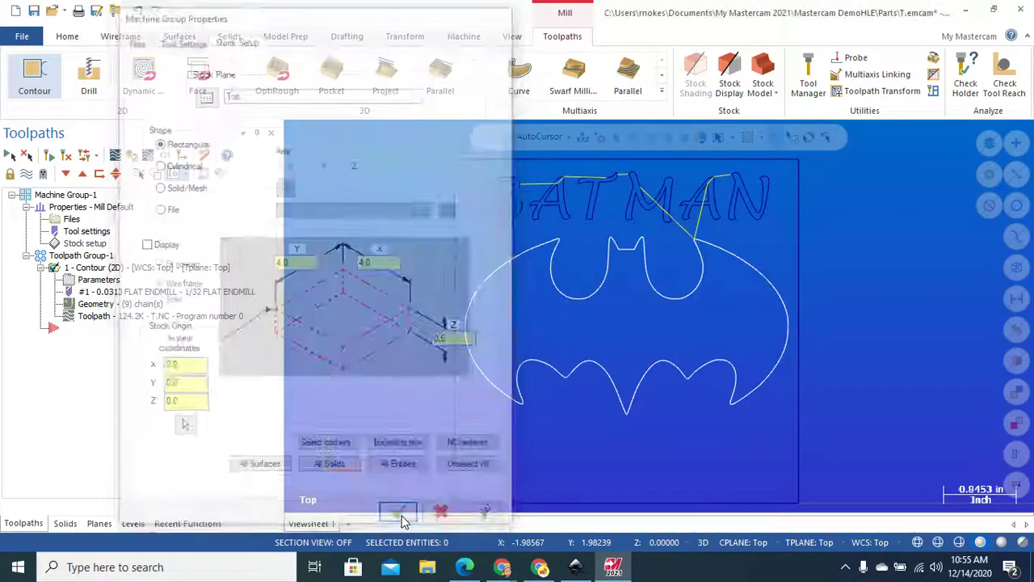
Verify the contour operation in Mastercam Simulator with the tool hidden and run the cutting simulation to the end
{"action": "left_click", "coordinate": [131, 157]}
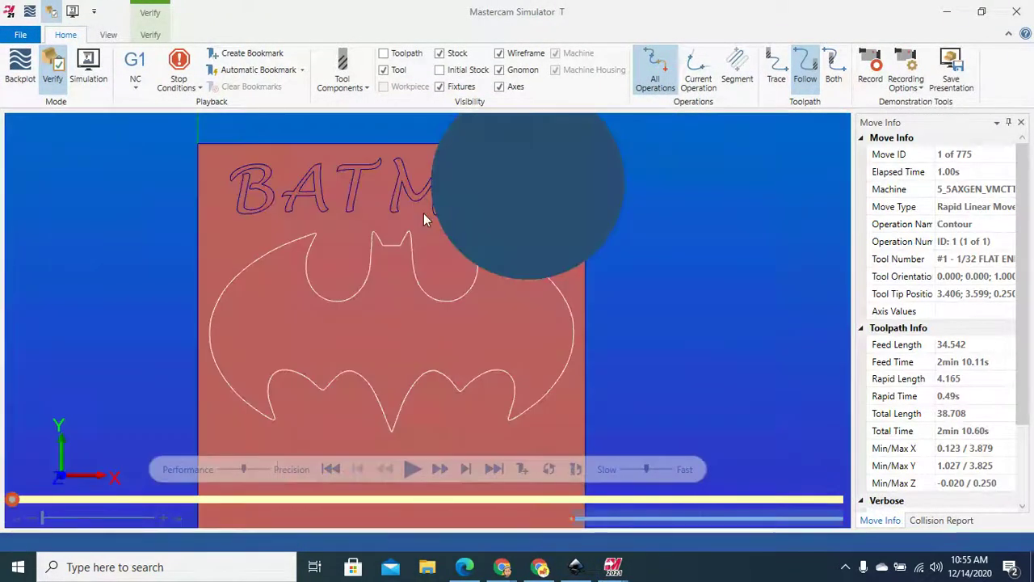
{"action": "left_click", "coordinate": [384, 70]}
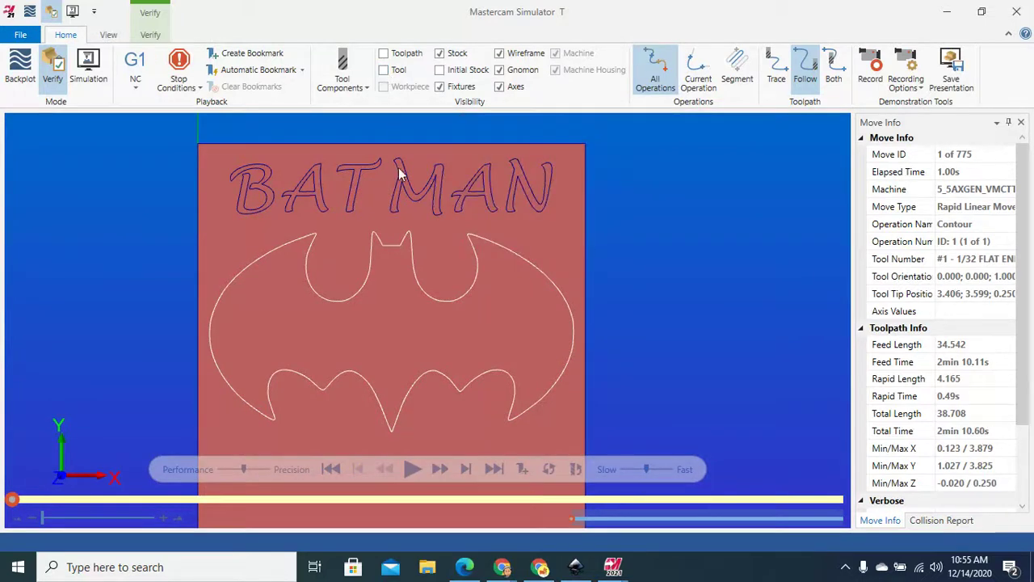
{"action": "left_click", "coordinate": [403, 470]}
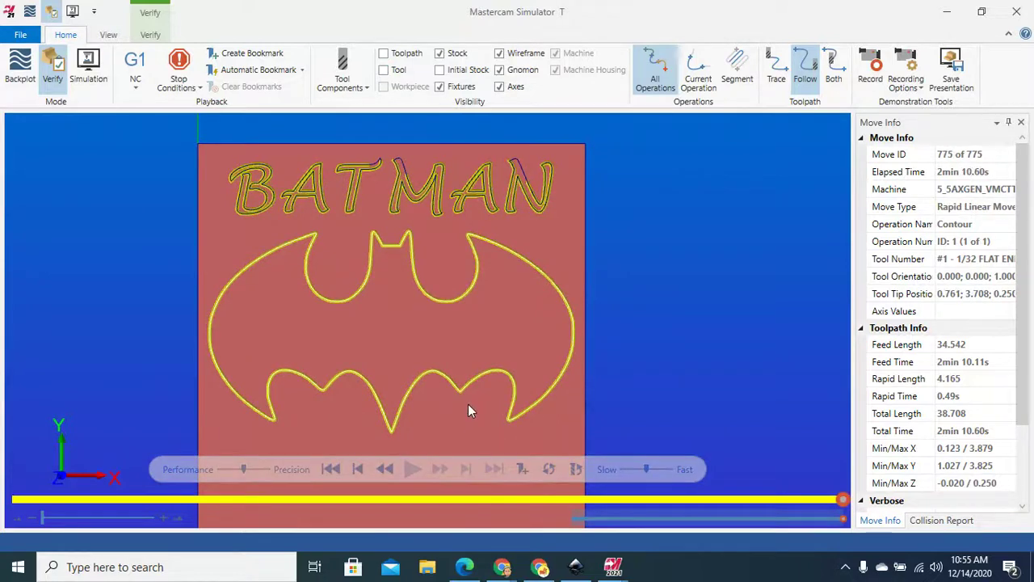
Rotate the simulated stock to examine the engraved BATMAN letters and bat outline at an angle
{"action": "right_click", "coordinate": [477, 346]}
{"action": "left_click", "coordinate": [600, 299]}
{"action": "right_click", "coordinate": [547, 325]}
{"action": "left_click", "coordinate": [572, 372]}
{"action": "right_click", "coordinate": [471, 362]}
{"action": "left_click", "coordinate": [505, 407]}
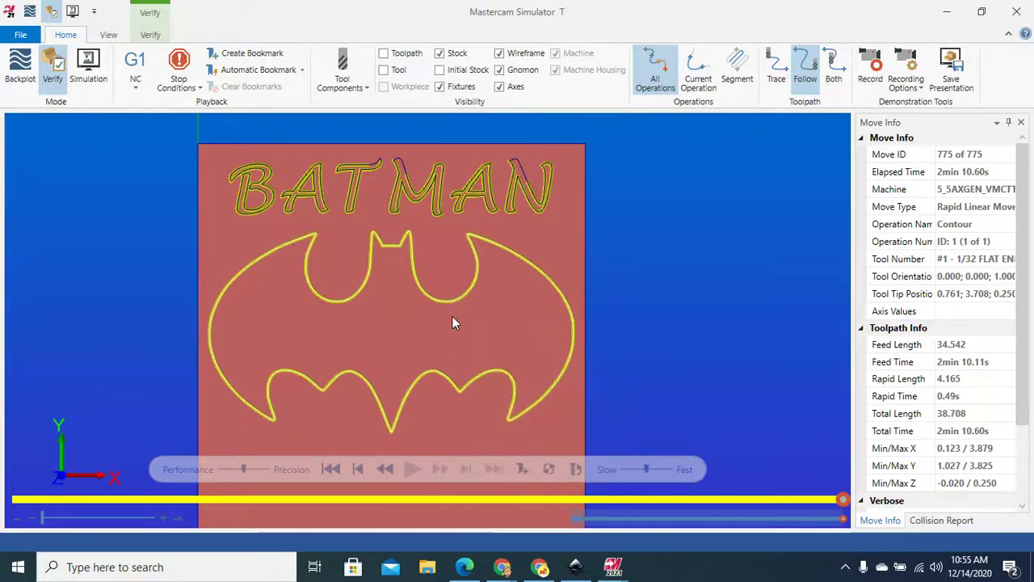
{"action": "right_click", "coordinate": [427, 265]}
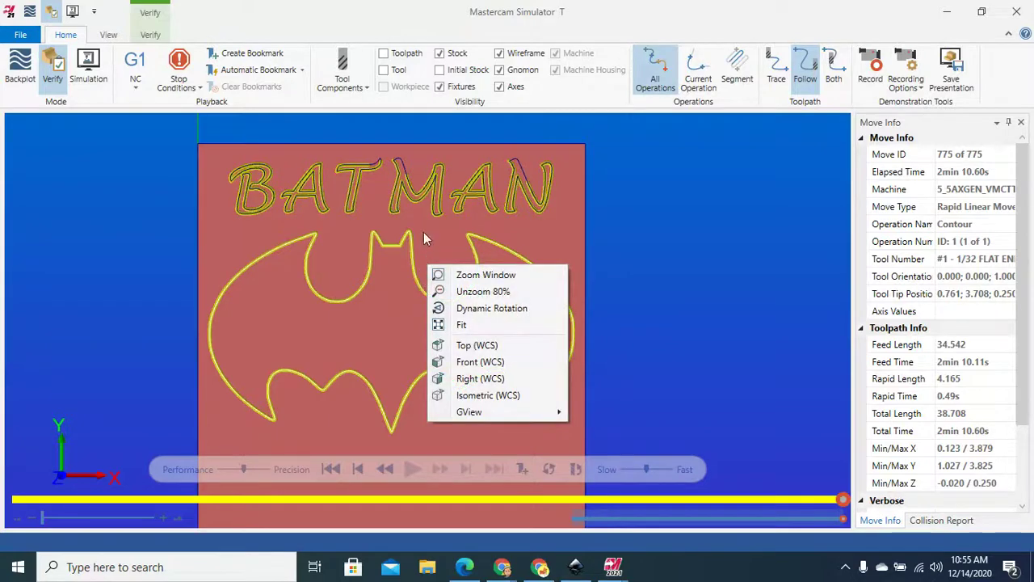
{"action": "left_click", "coordinate": [463, 313]}
{"action": "middle_click_drag", "start_coordinate": [429, 397], "coordinate": [430, 361]}
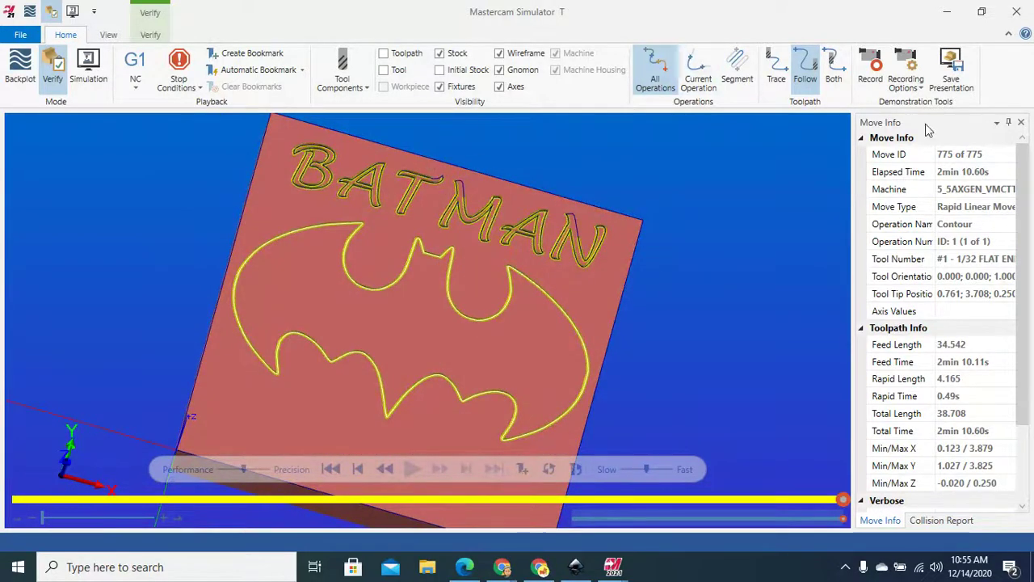
Close the simulator and return the part to the Top (WCS) view
{"action": "left_click", "coordinate": [1016, 11]}
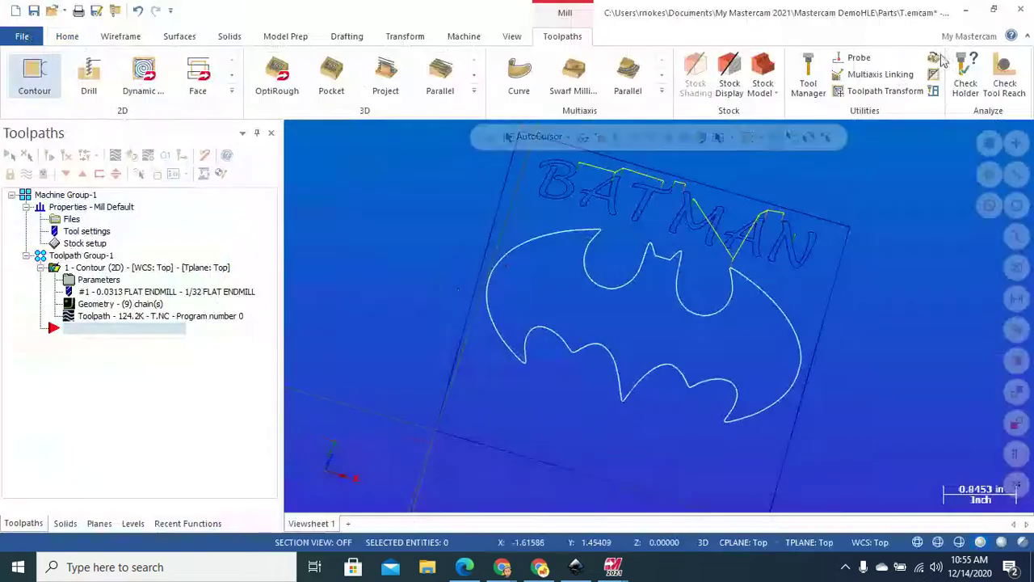
{"action": "right_click", "coordinate": [399, 245]}
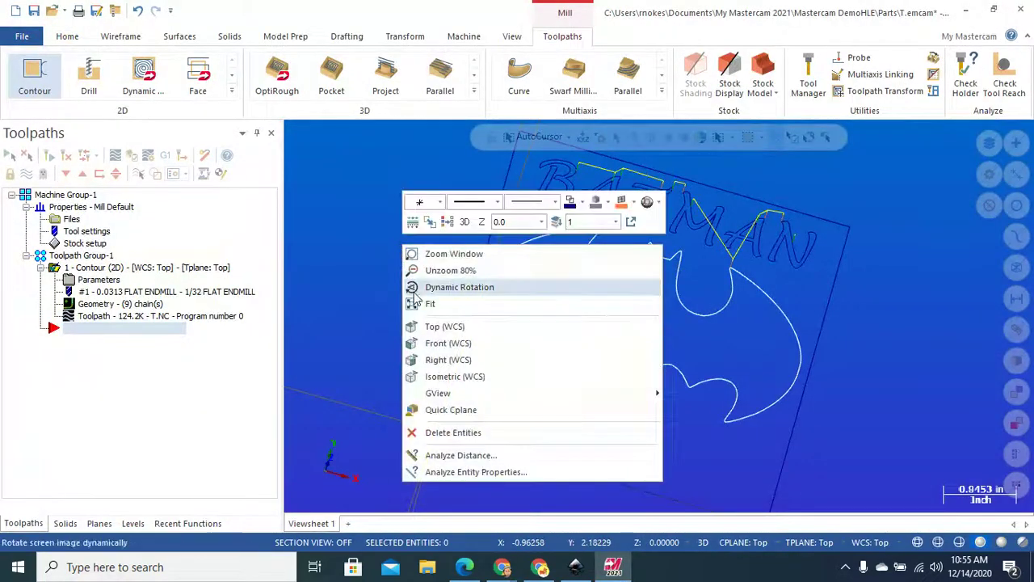
{"action": "left_click", "coordinate": [446, 327]}
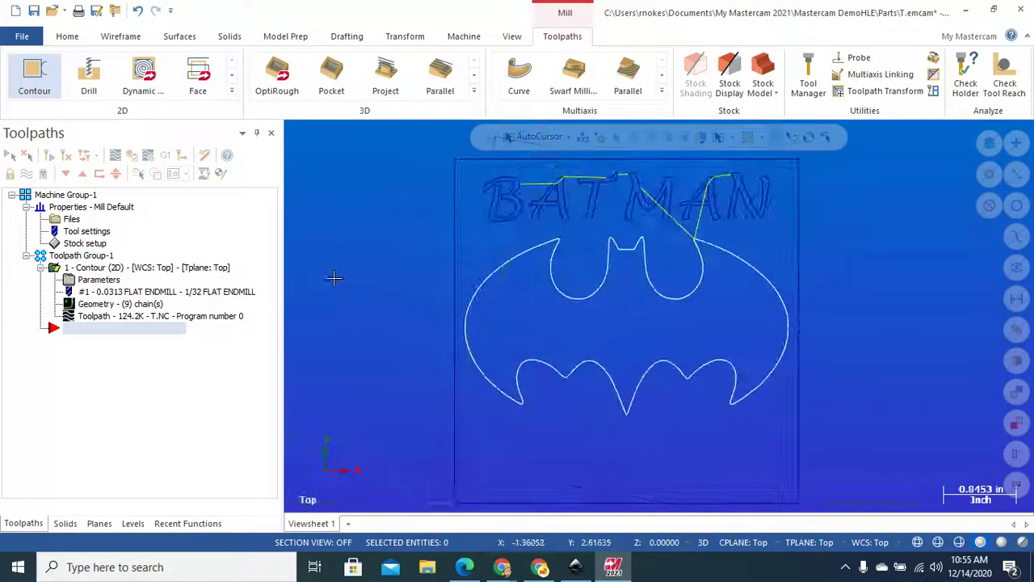